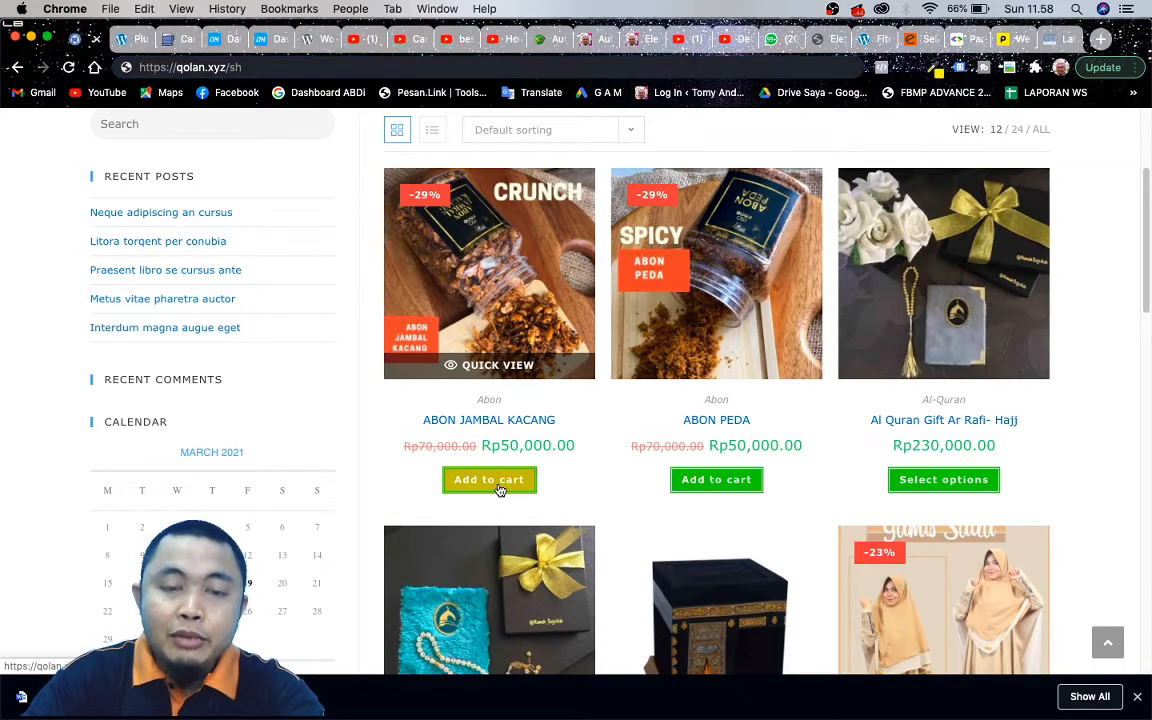
- Add ABON JAMBAL KACANG to the cart and look through the cart page
left_click(500, 485)
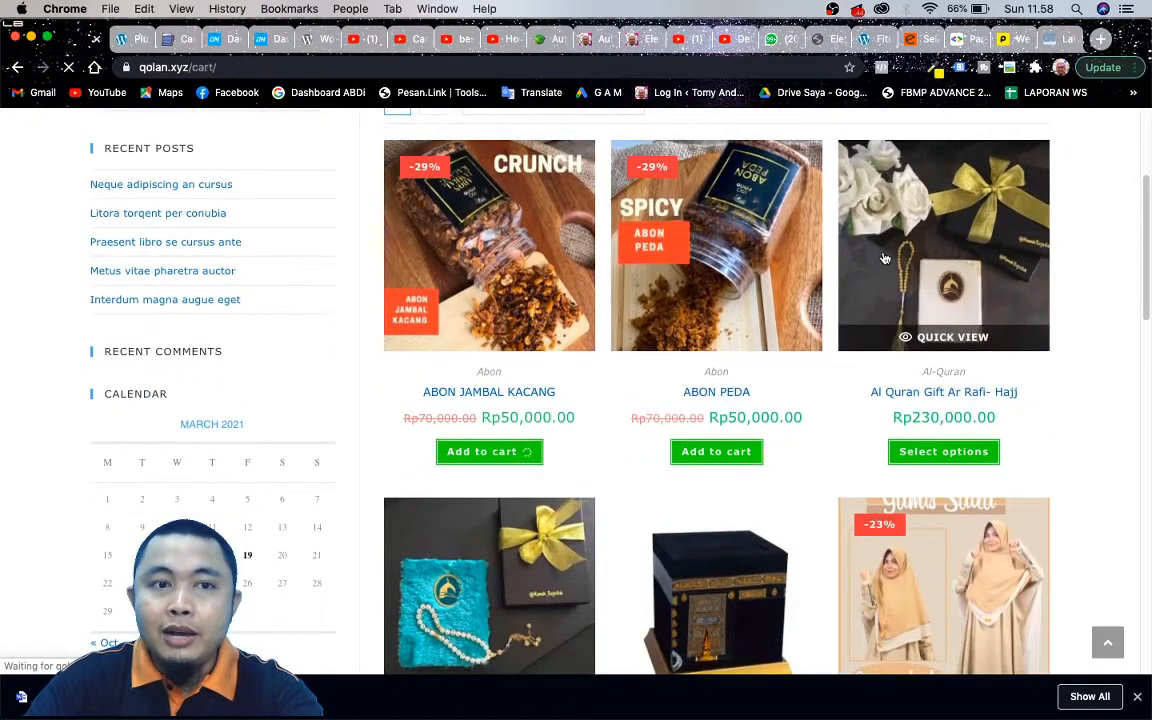
scroll(428, 440, "down", 3)
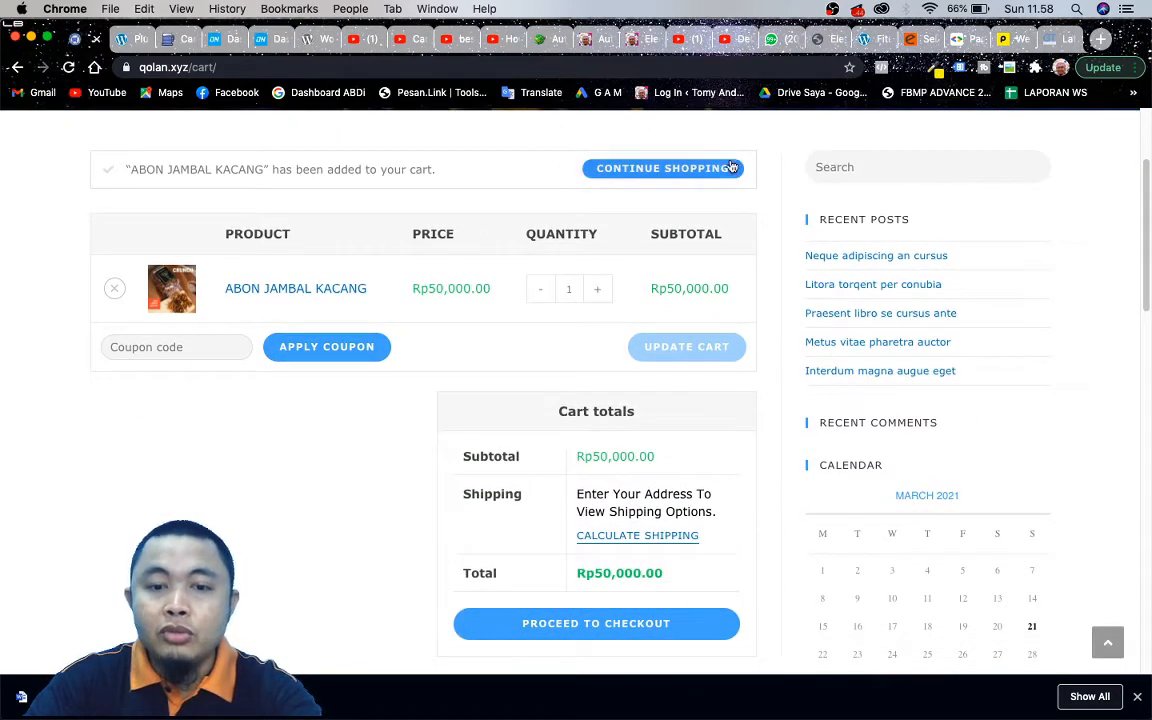
scroll(578, 572, "up", 1)
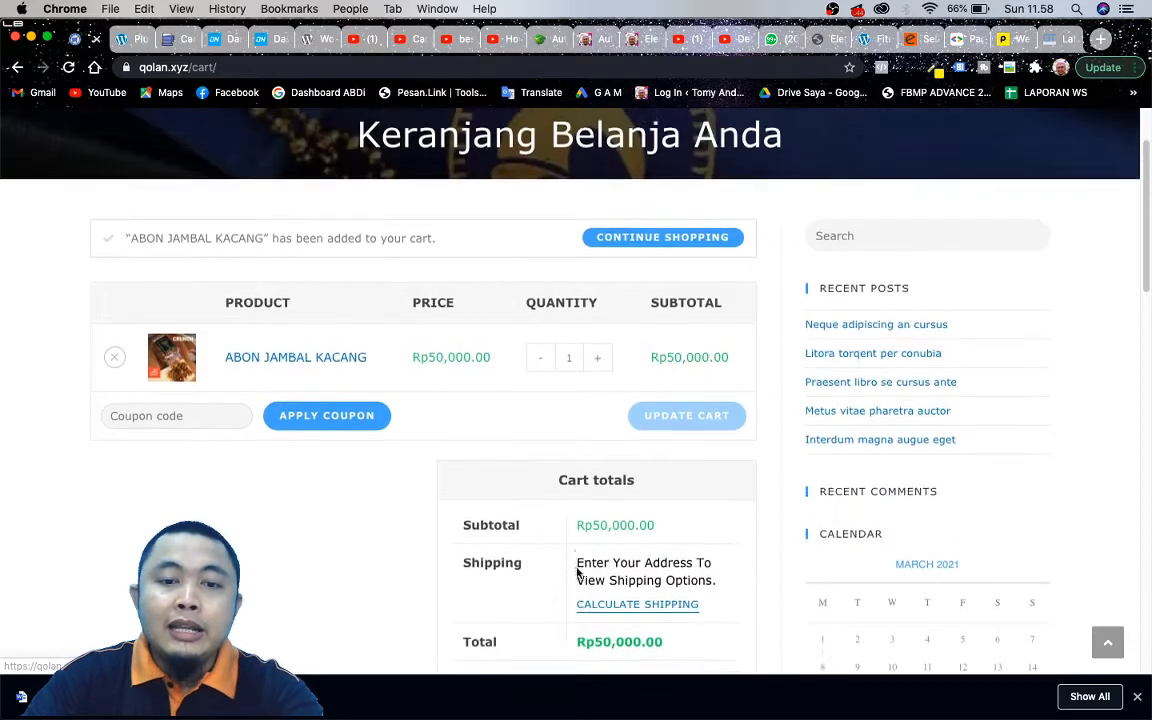
scroll(578, 573, "down", 3)
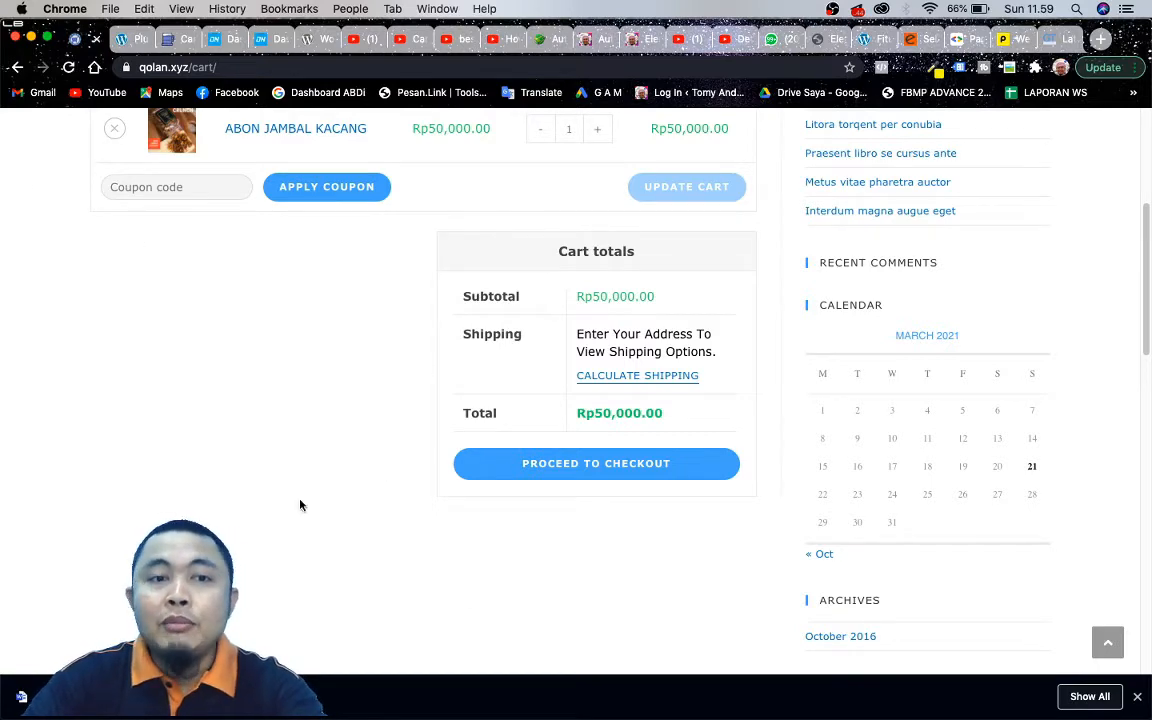
scroll(296, 283, "up", 5)
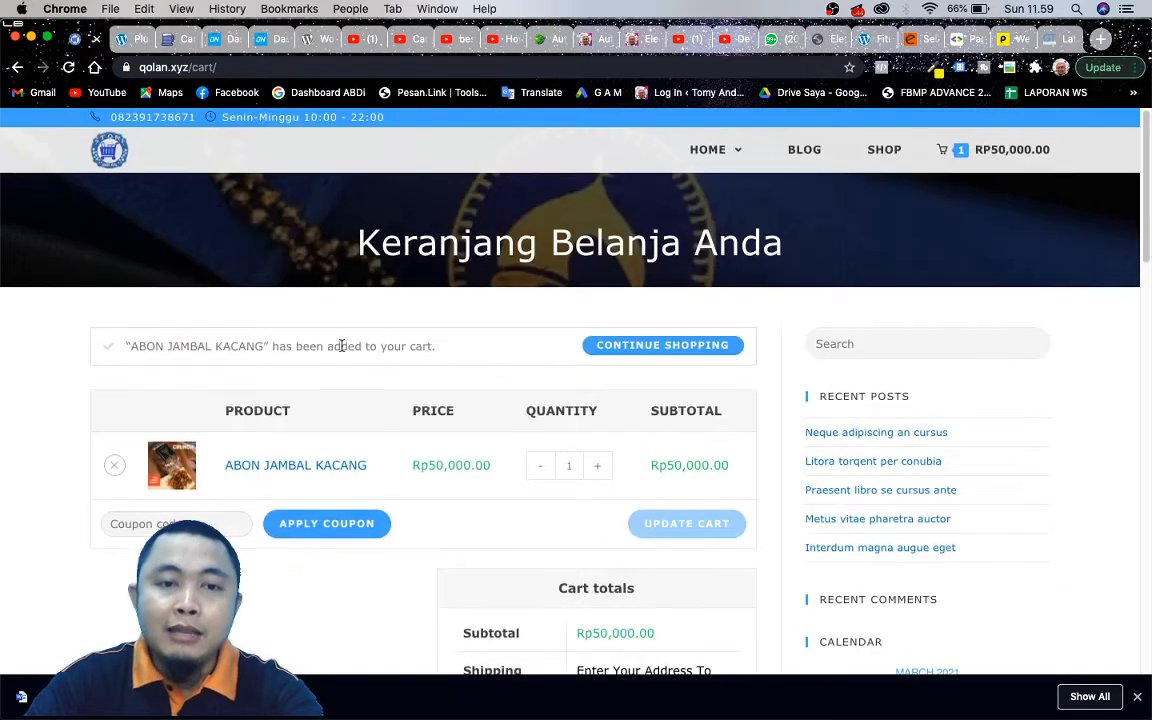
scroll(320, 328, "down", 1)
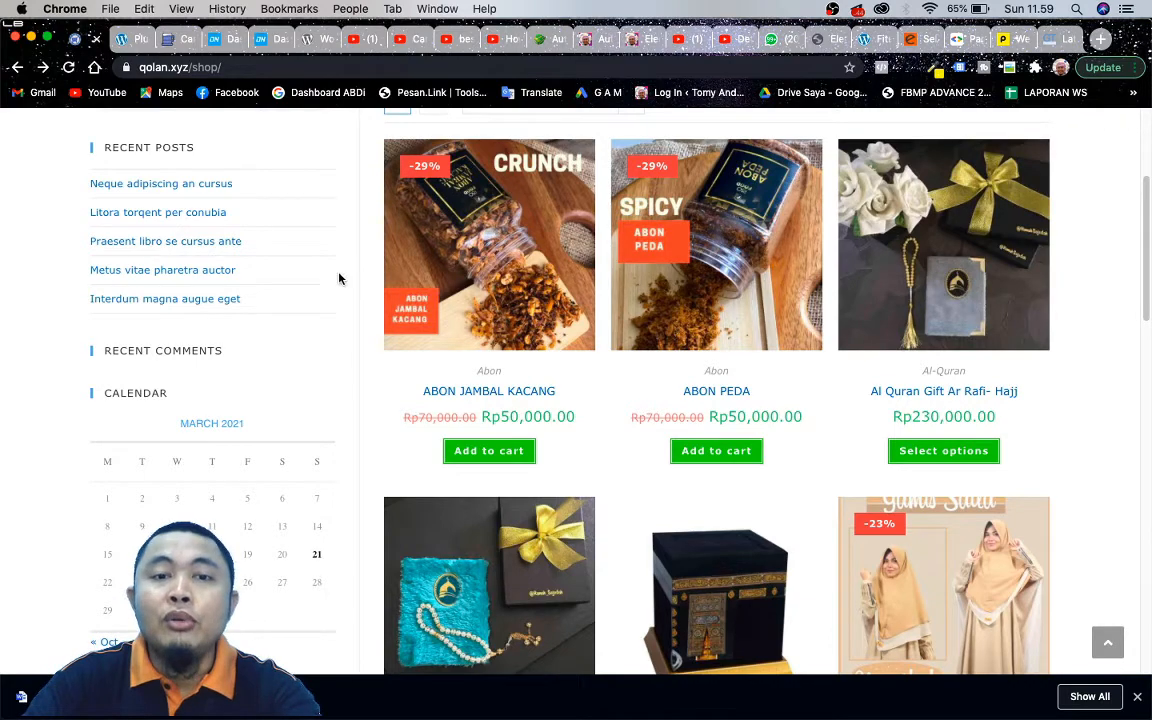
scroll(583, 318, "up", 1)
scroll(583, 318, "up", 3)
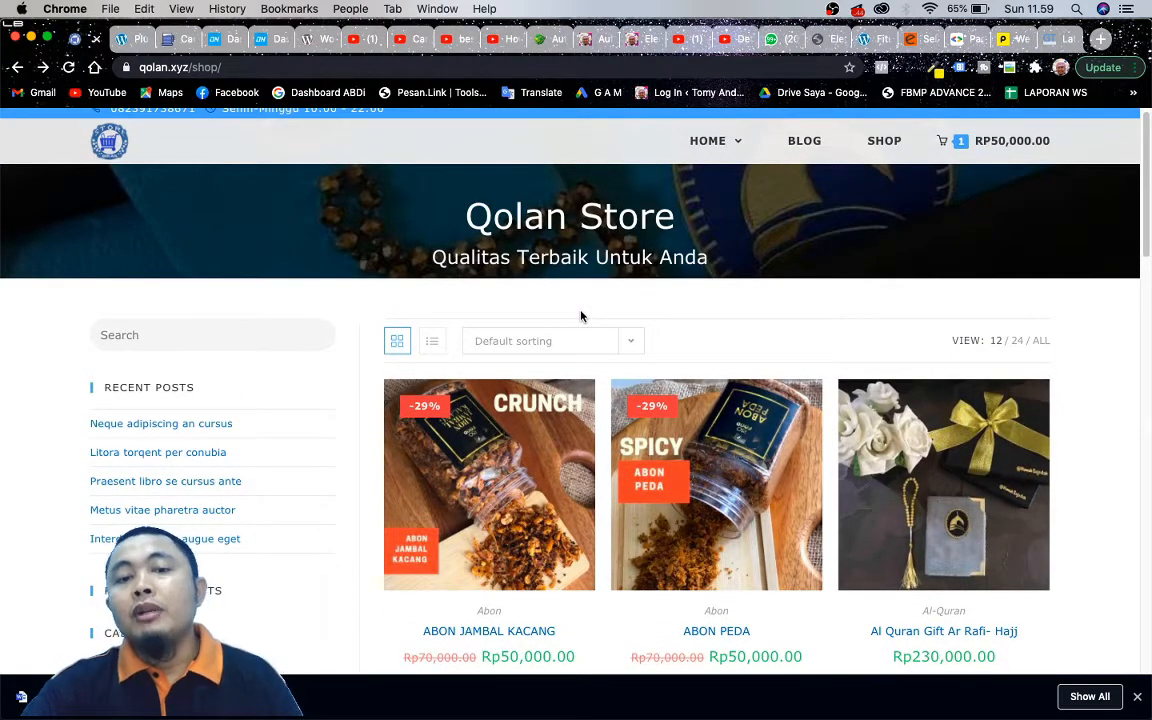
scroll(581, 316, "down", 3)
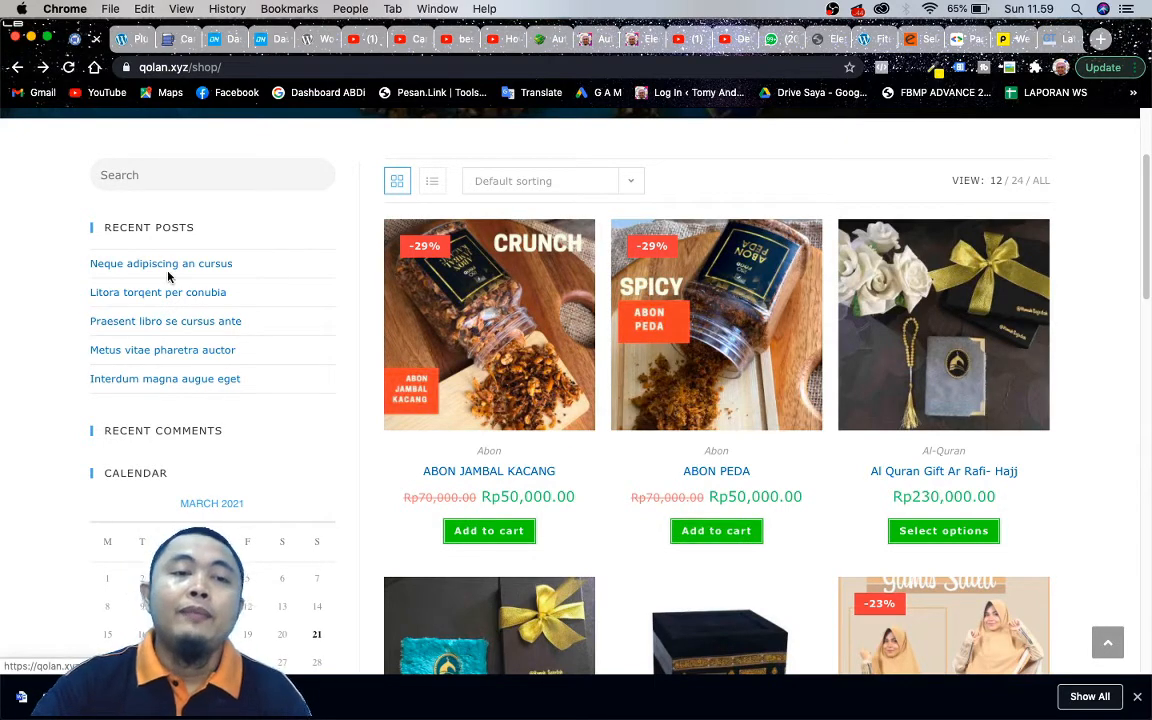
left_click(130, 42)
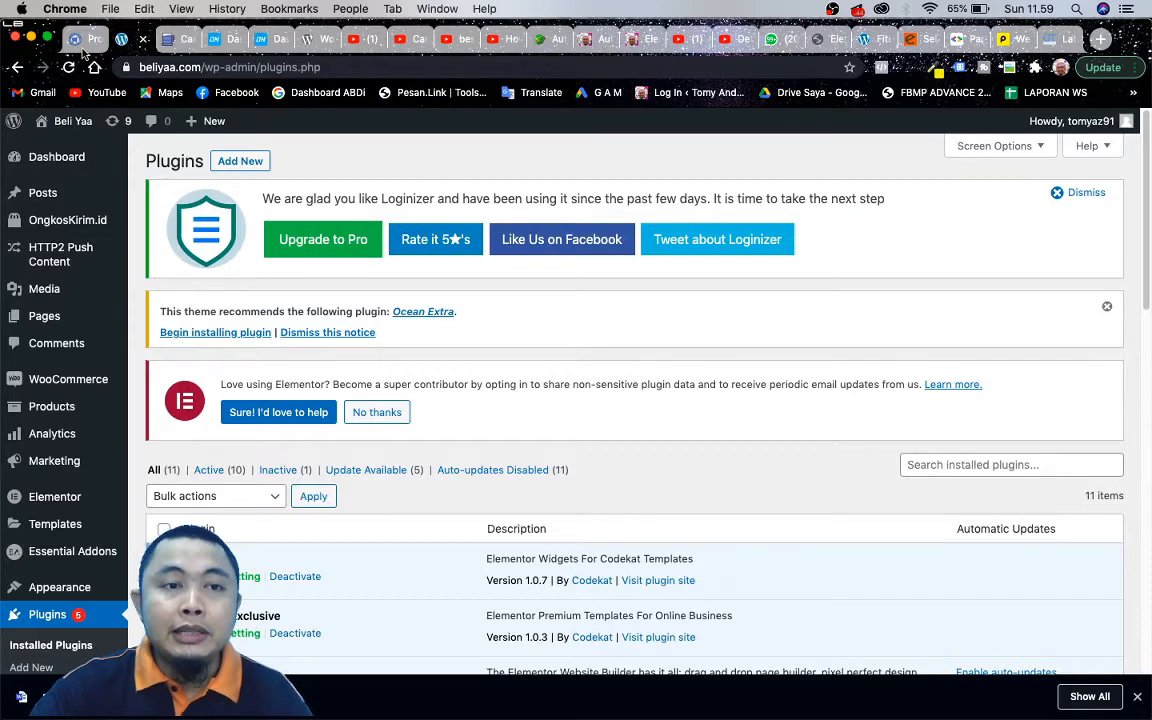
left_click(84, 46)
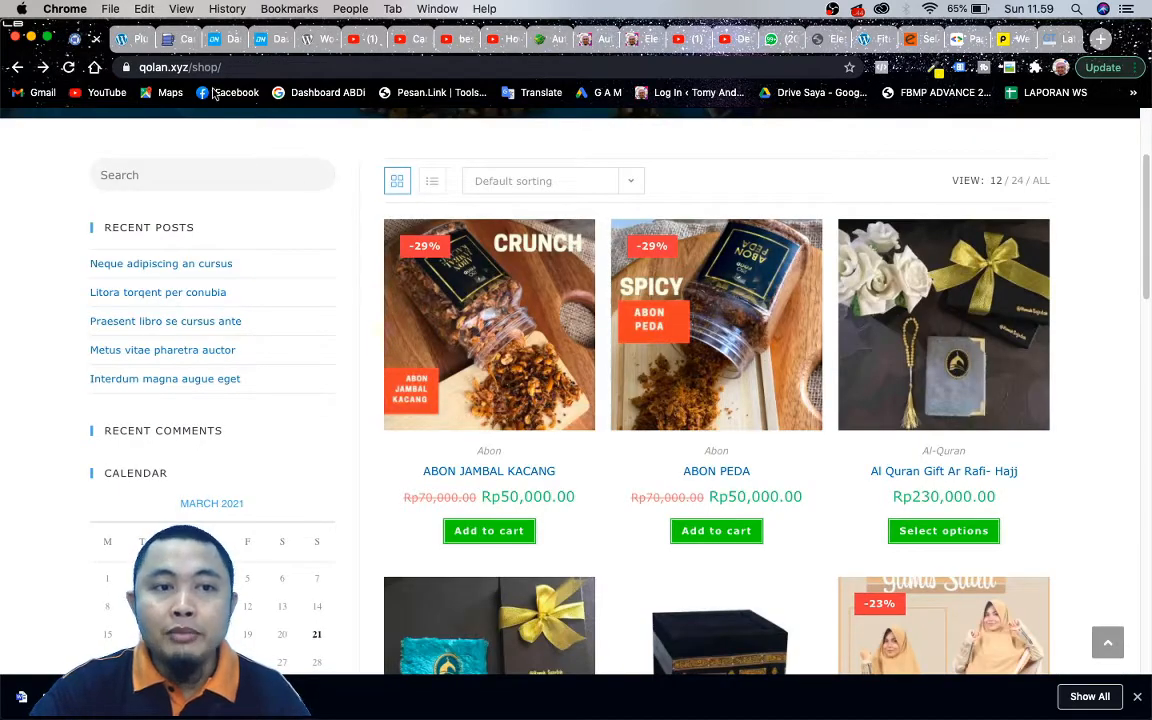
left_click(130, 38)
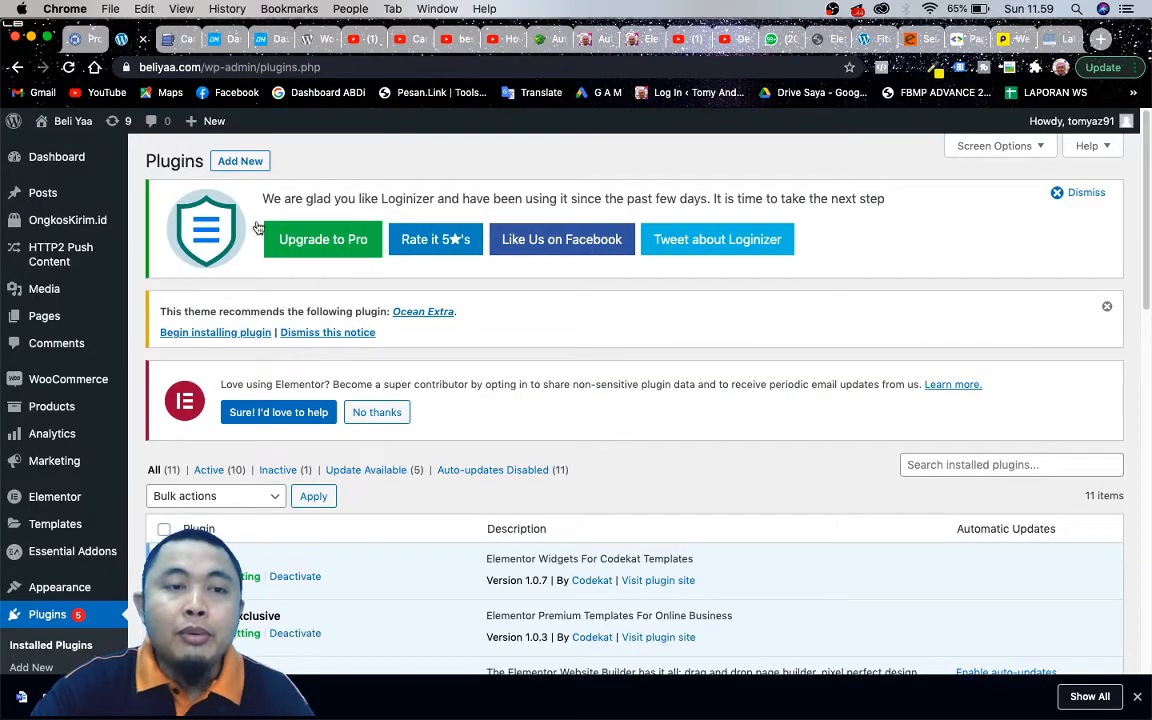
left_click(84, 40)
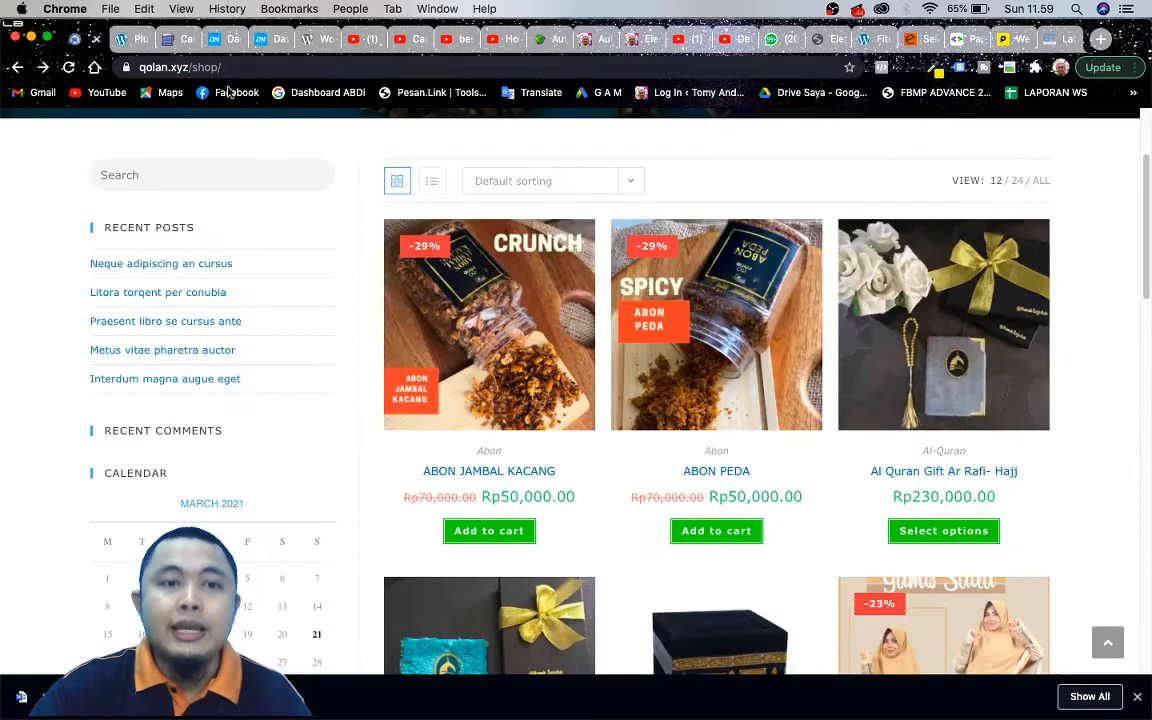
- Open qolan.xyz/wp-admin and log in to the site's WordPress dashboard with the prefilled credentials
double_click(200, 68)
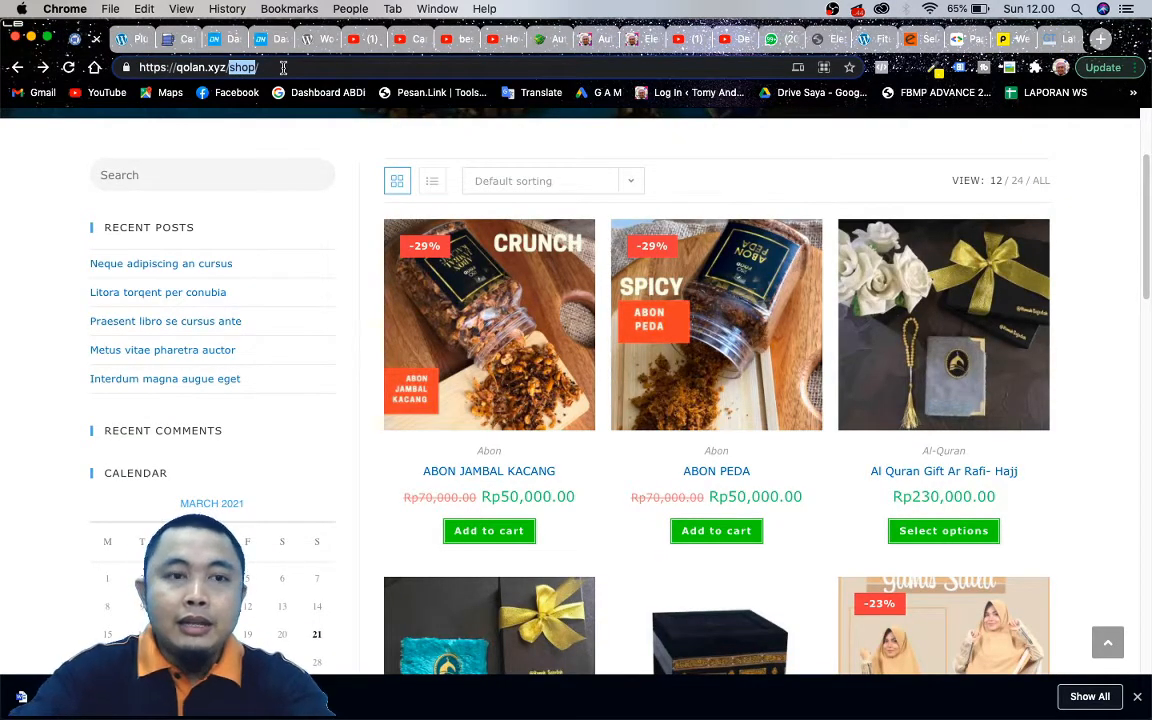
type("wp-a")
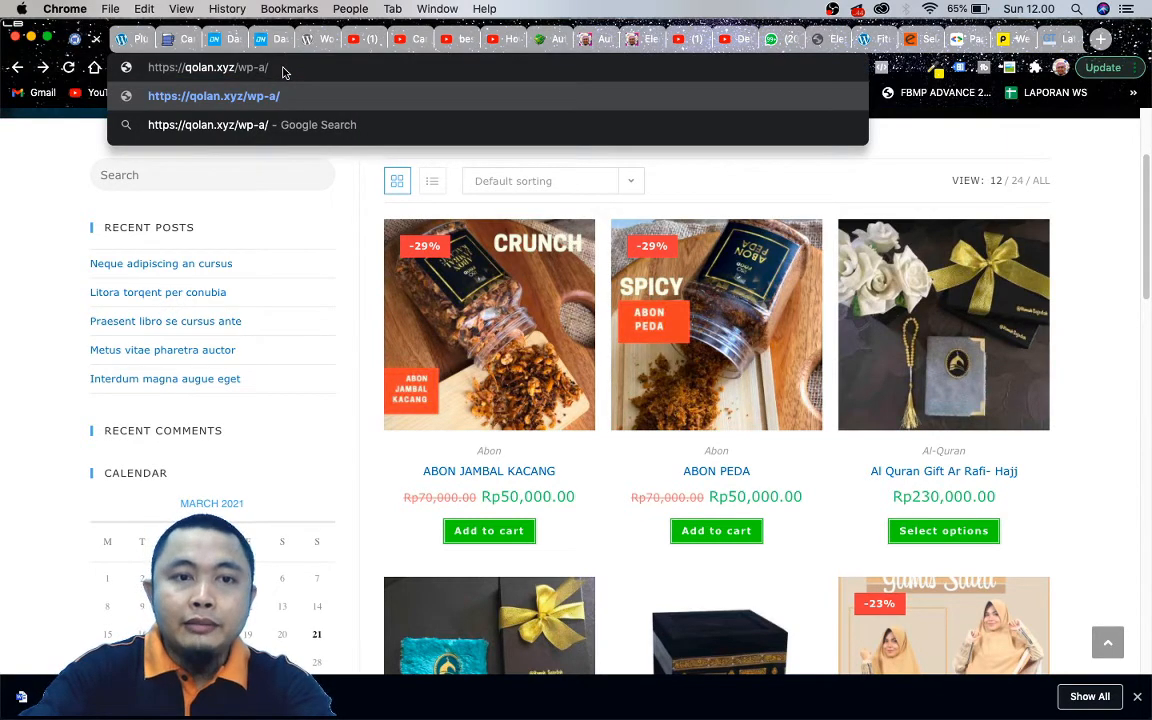
type("dmin")
key("Return")
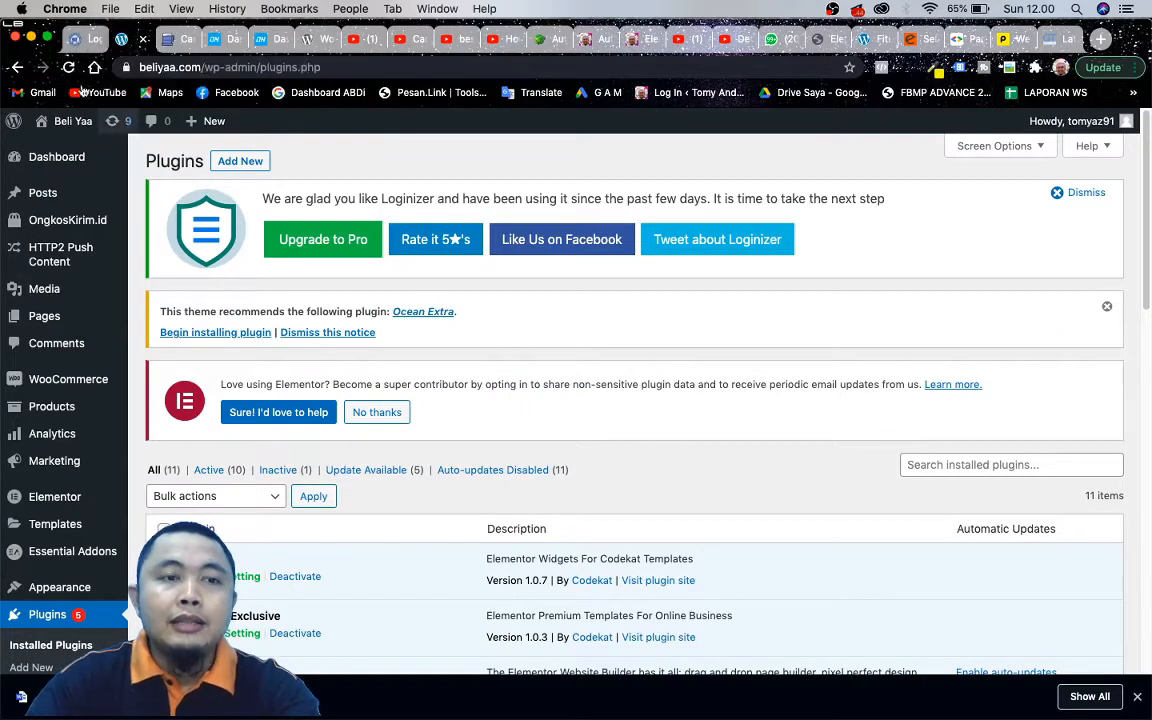
left_click(80, 39)
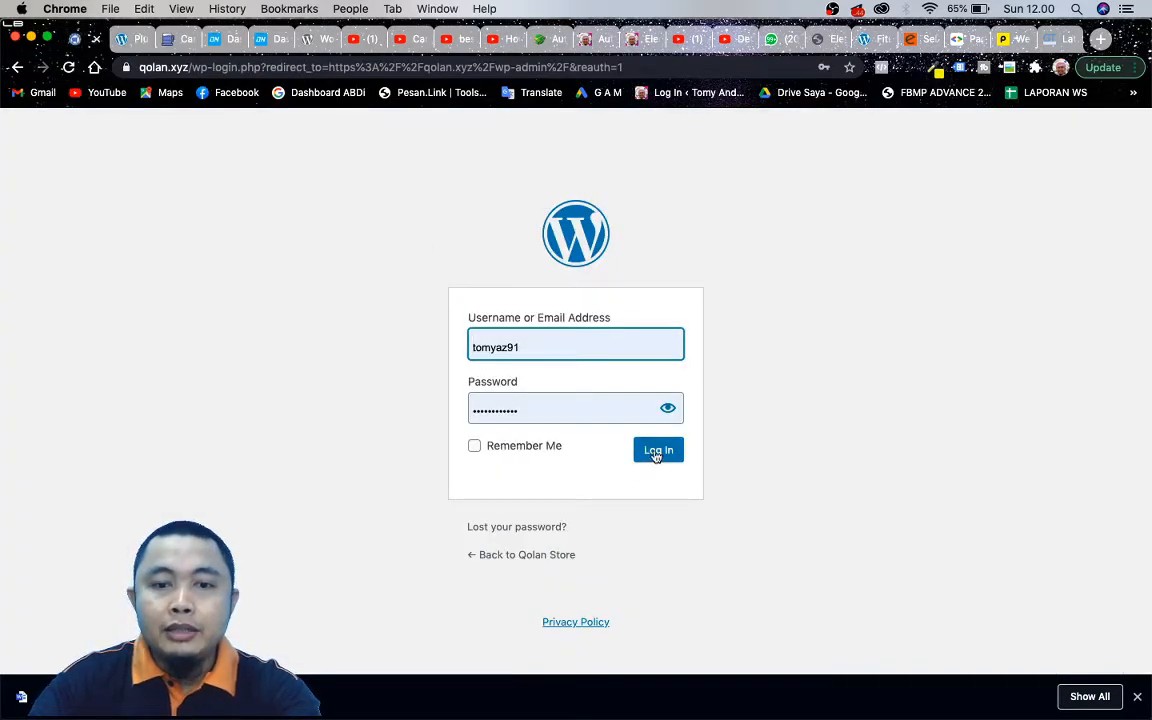
left_click(657, 452)
- Switch to the beliyaa.com WordPress admin and open its General Settings
left_click(125, 39)
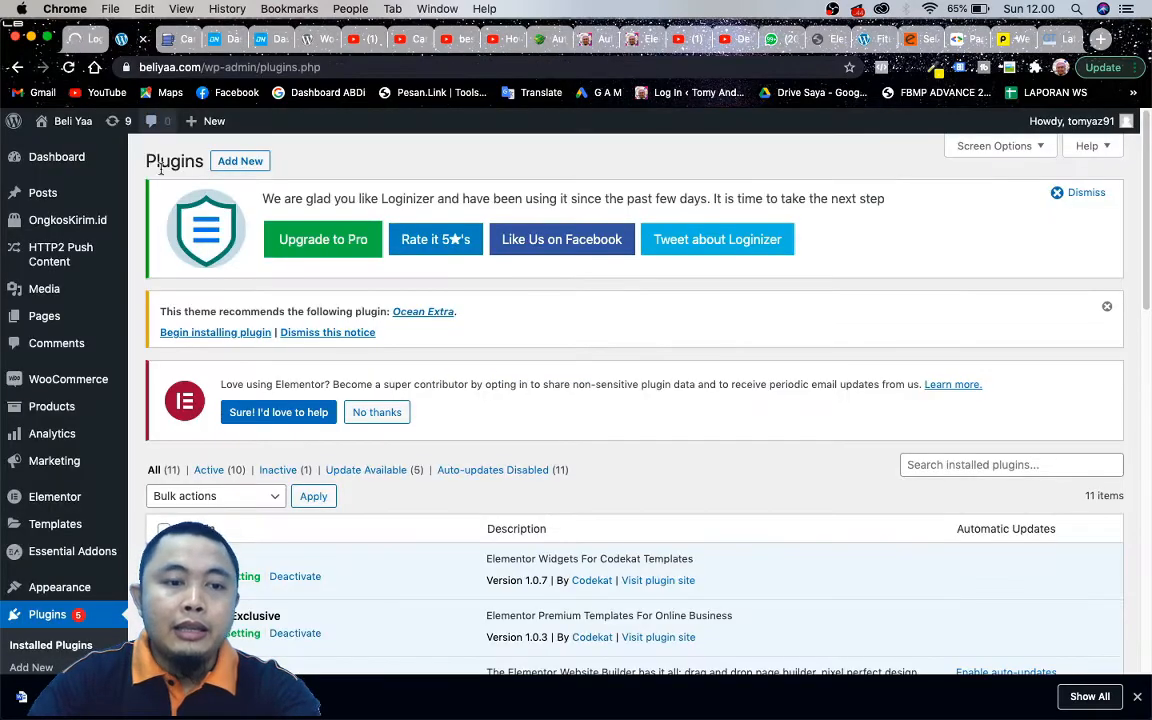
scroll(45, 640, "down", 3)
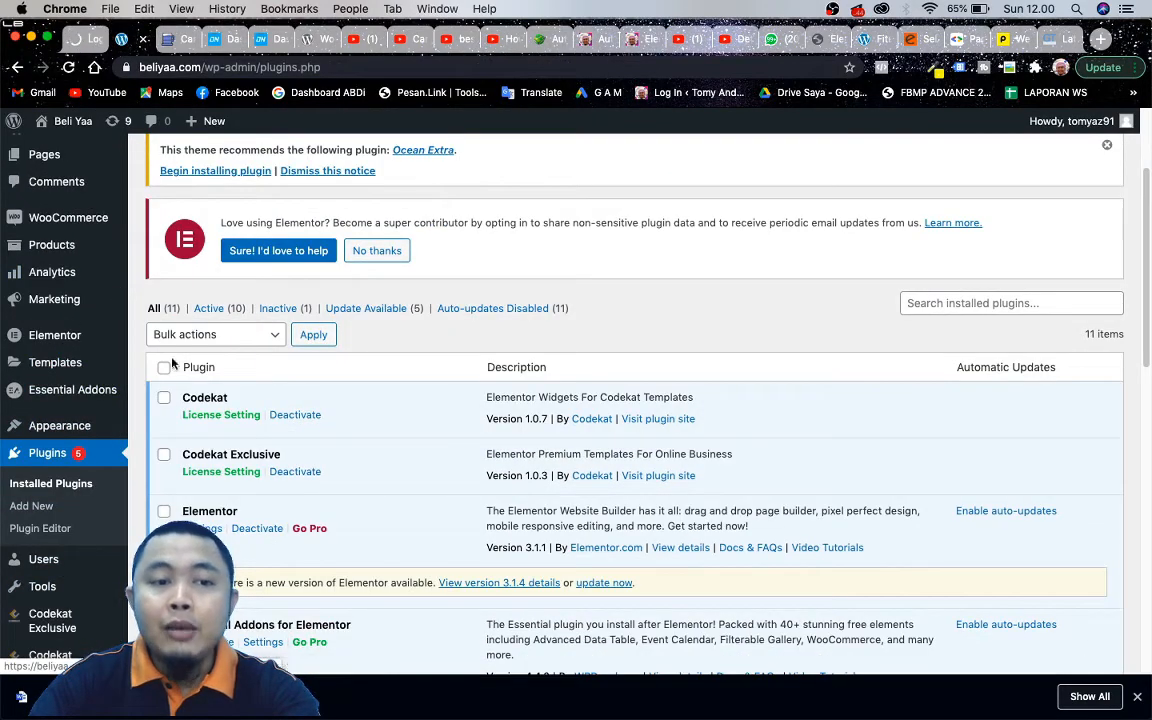
scroll(97, 537, "down", 6)
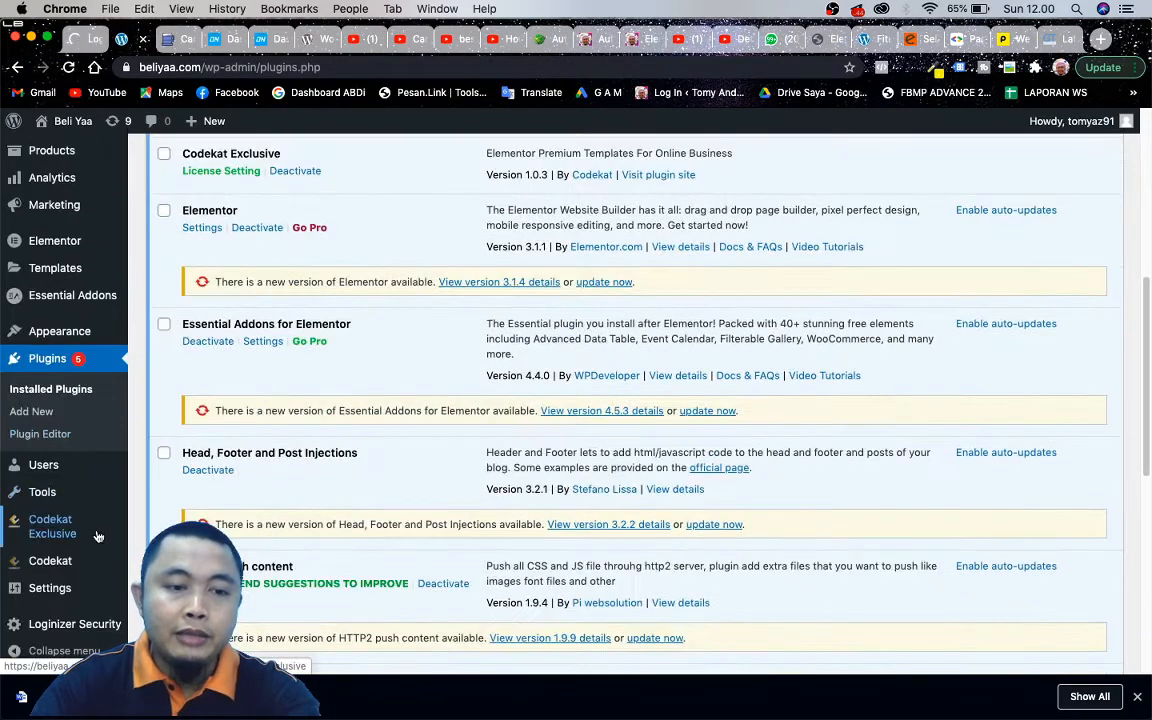
mouse_move(60, 588)
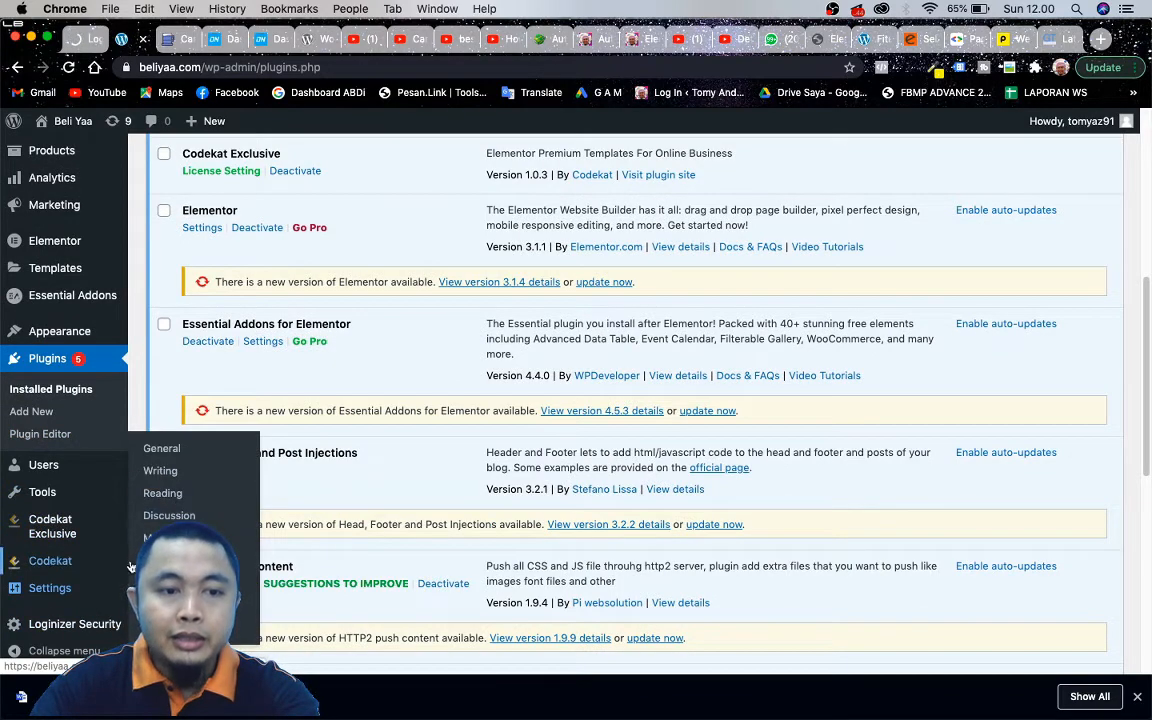
left_click(172, 448)
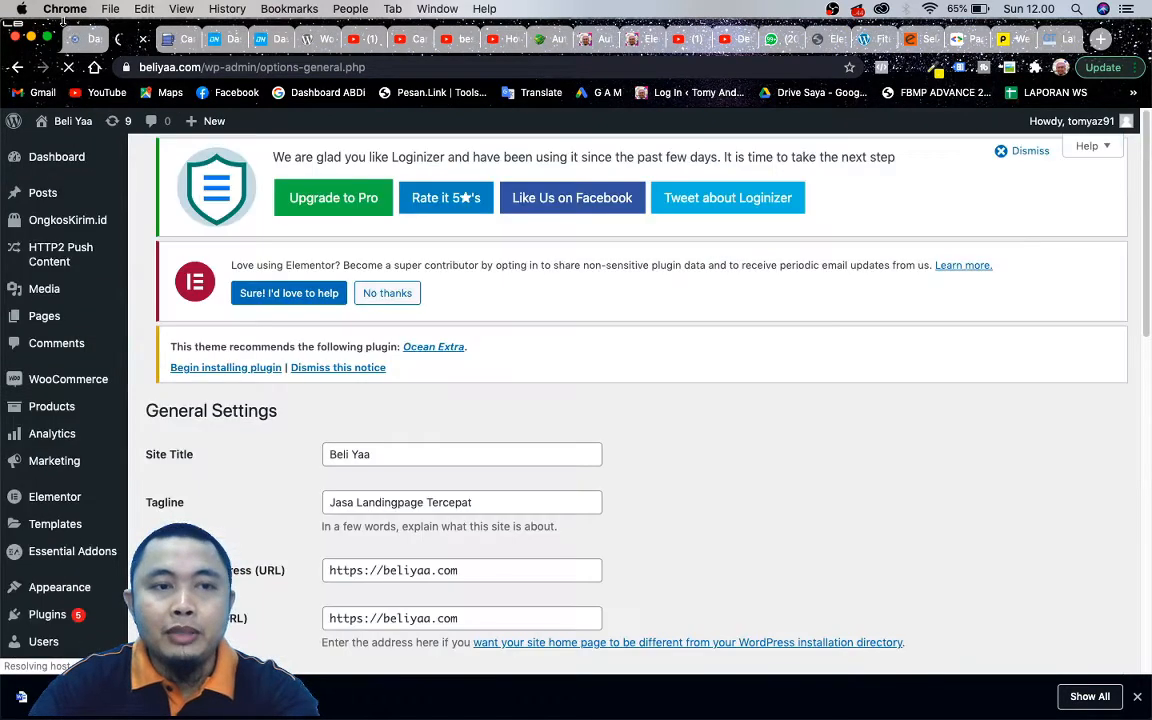
- Return to the Qolan Store admin and open its General Settings
left_click(88, 39)
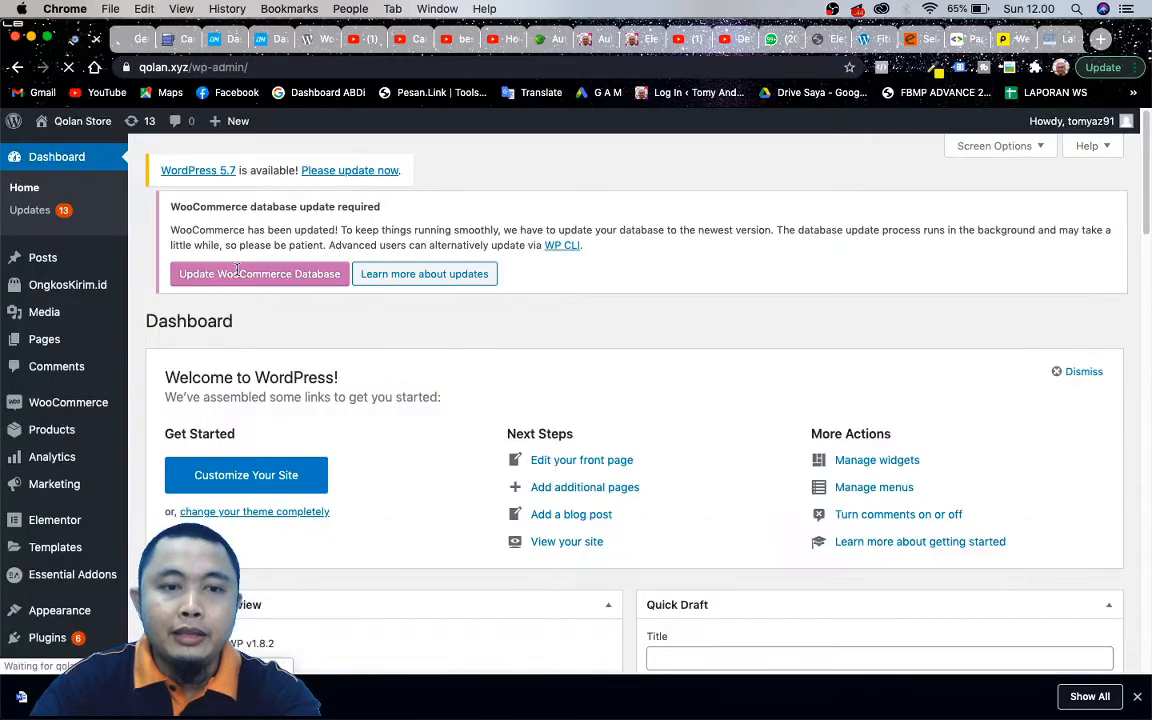
scroll(180, 420, "down", 3)
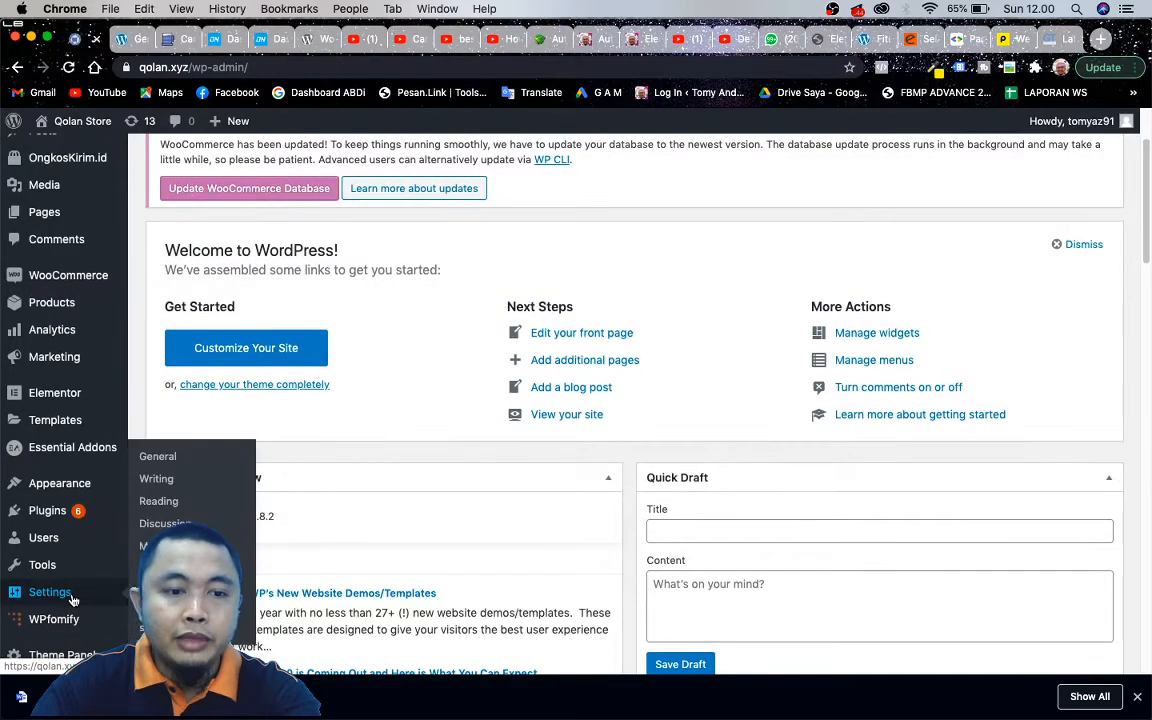
left_click(72, 598)
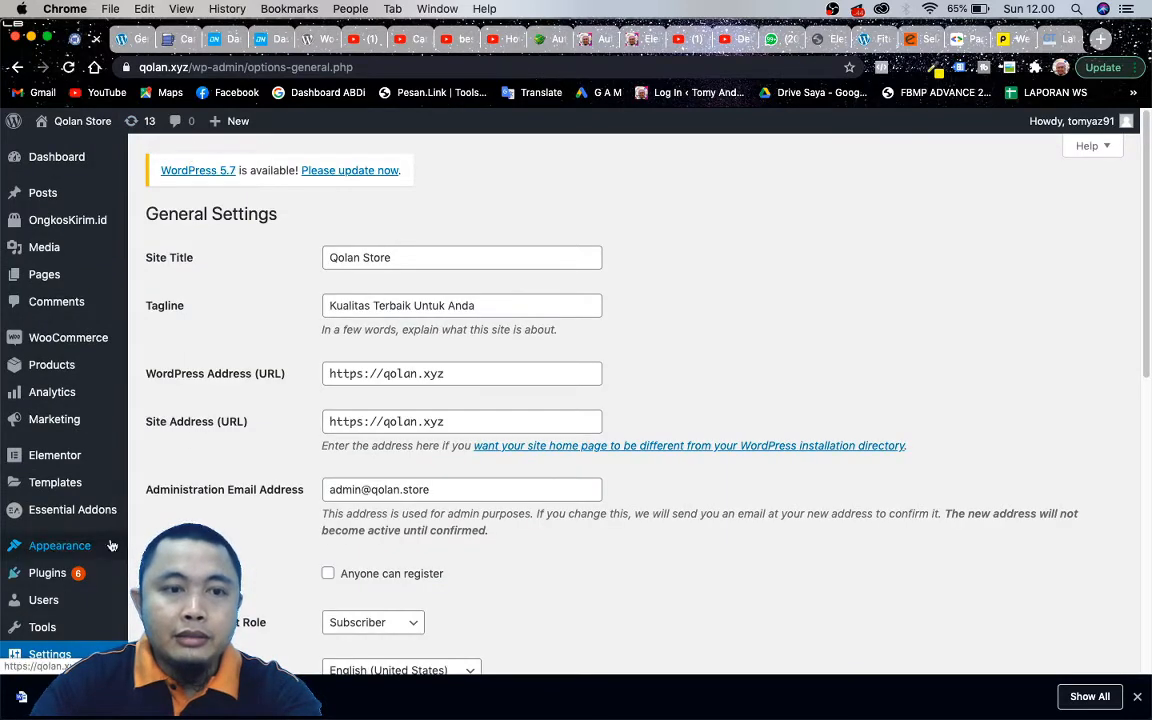
- Set the Qolan Store's site language to Bahasa Indonesia
scroll(305, 330, "down", 5)
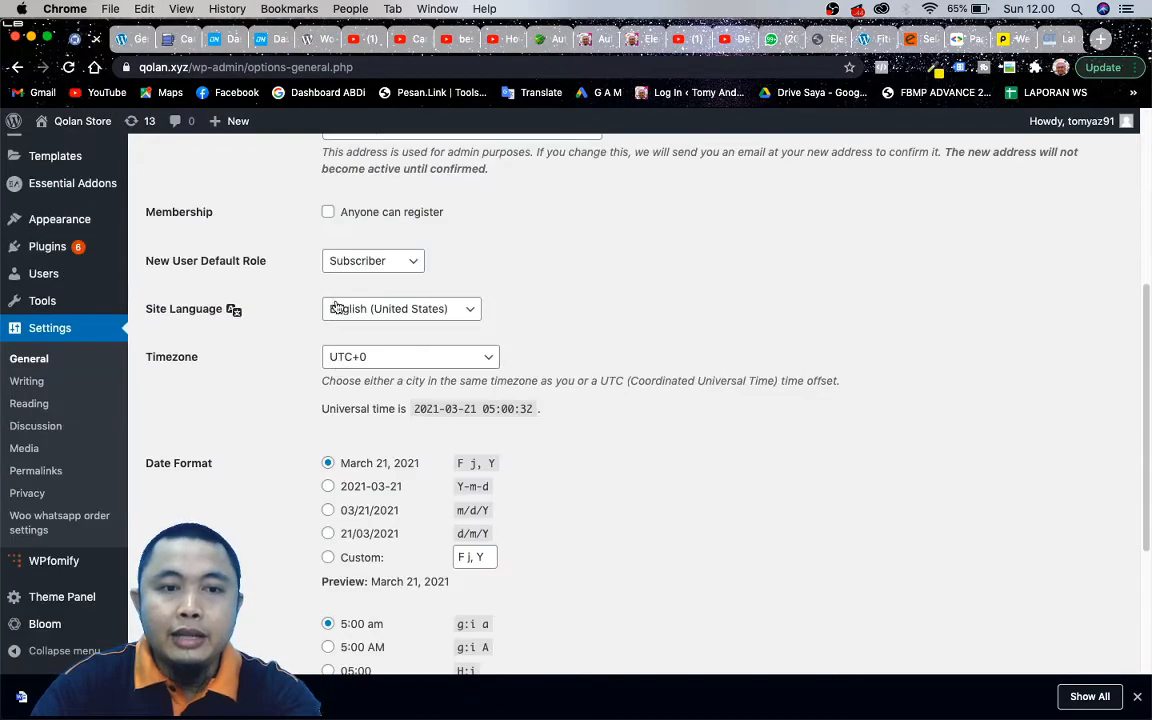
left_click(400, 309)
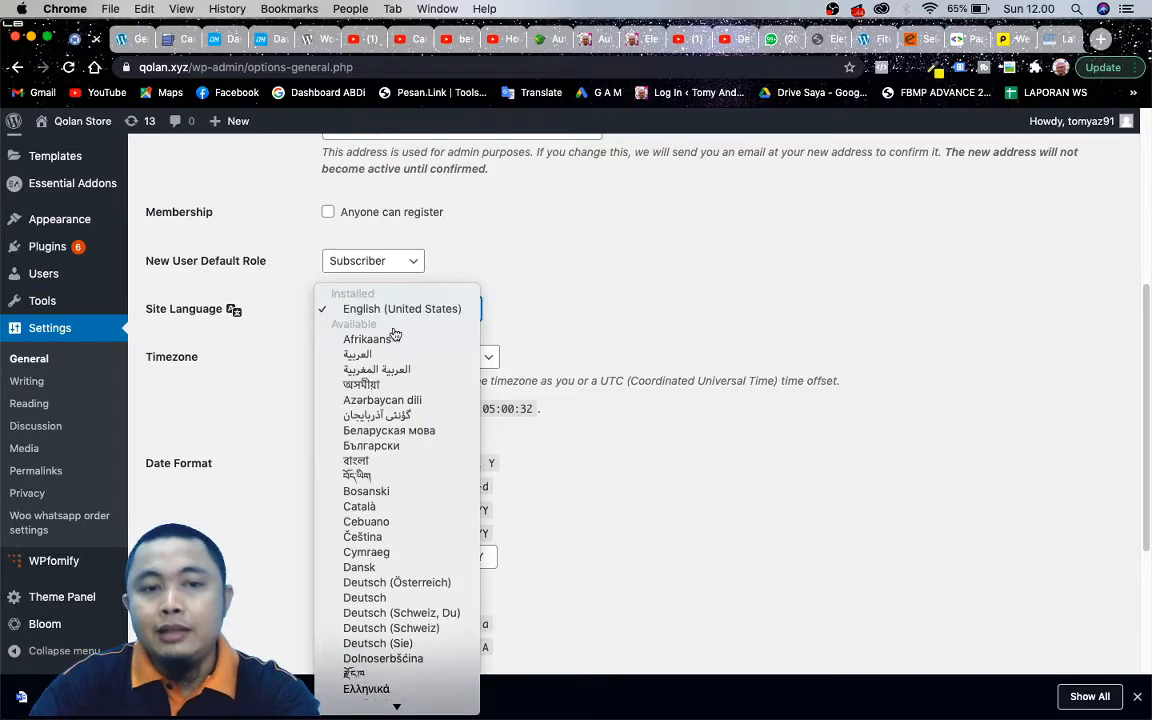
scroll(415, 471, "down", 10)
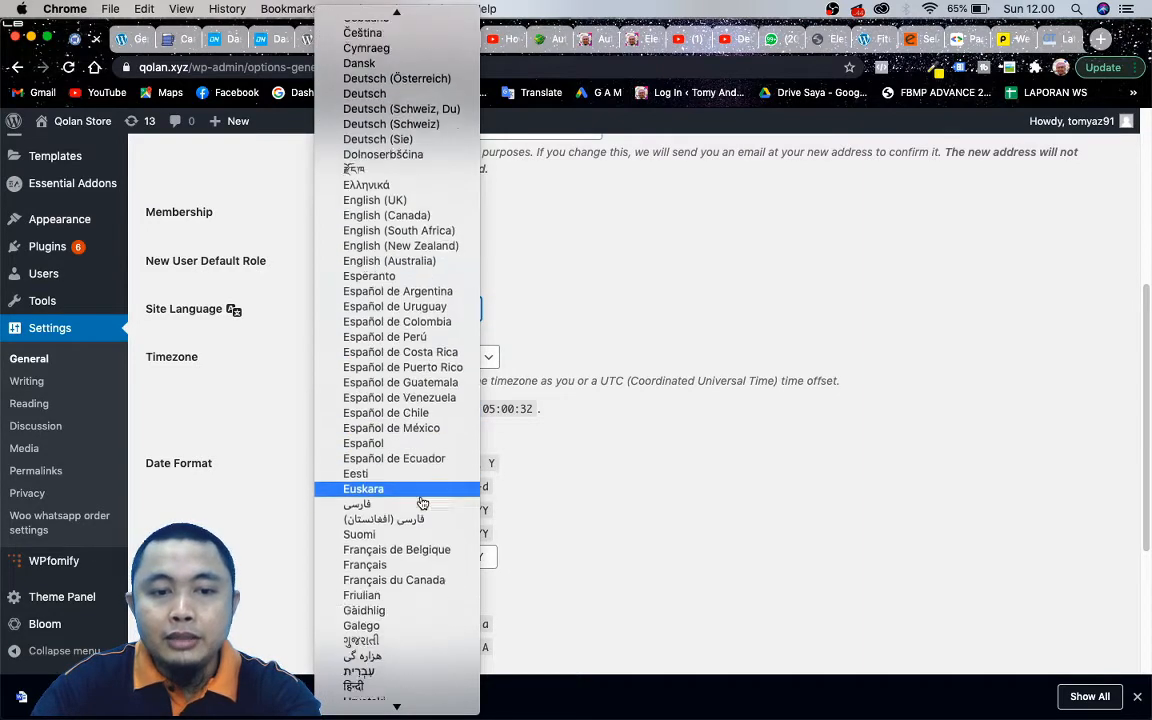
scroll(425, 507, "down", 1)
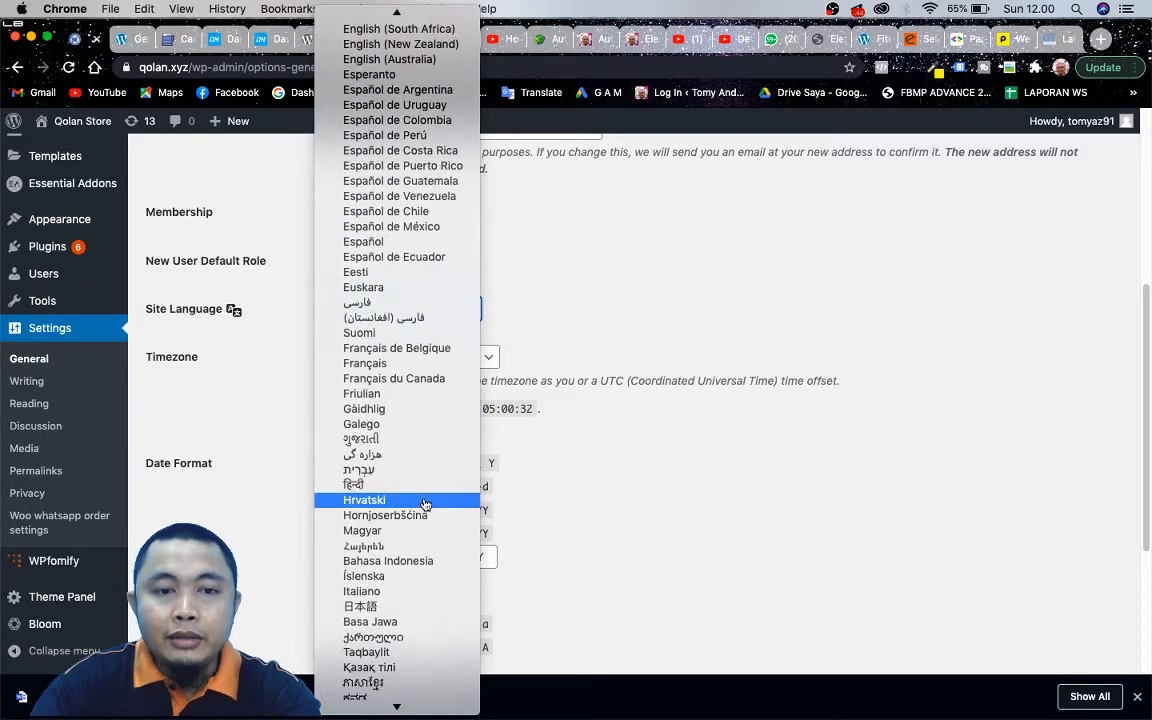
left_click(430, 561)
- Set the Qolan Store's timezone to UTC+7 and save the general settings
scroll(307, 446, "down", 5)
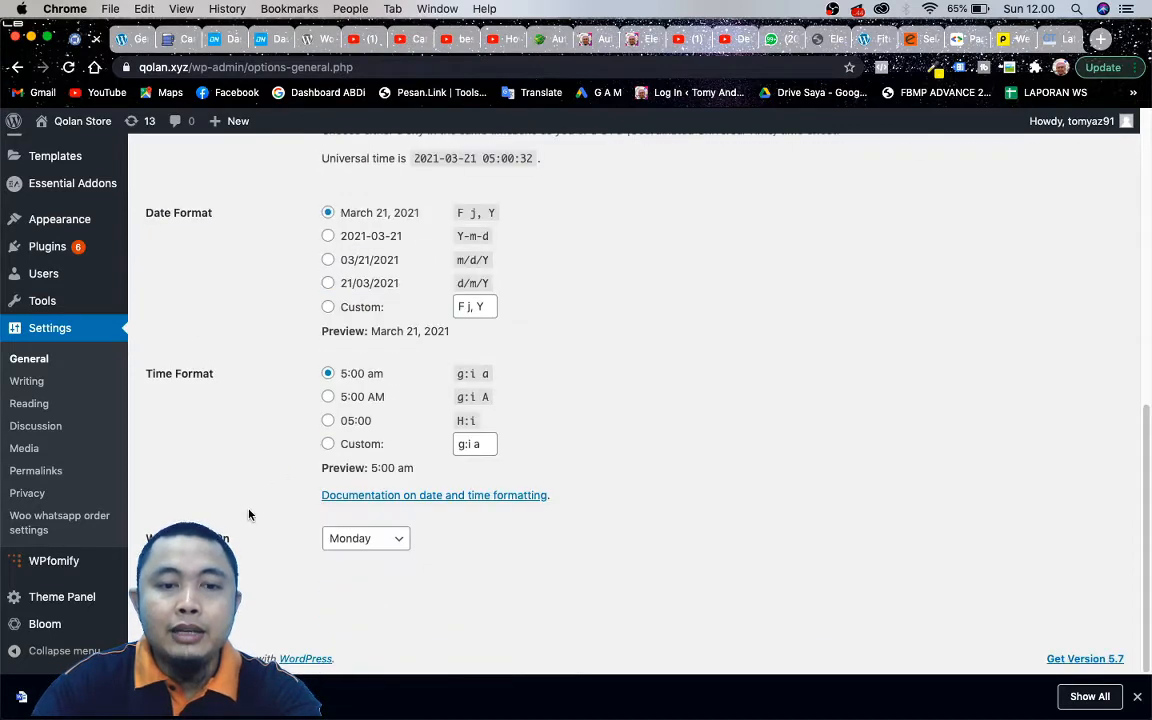
scroll(249, 512, "up", 3)
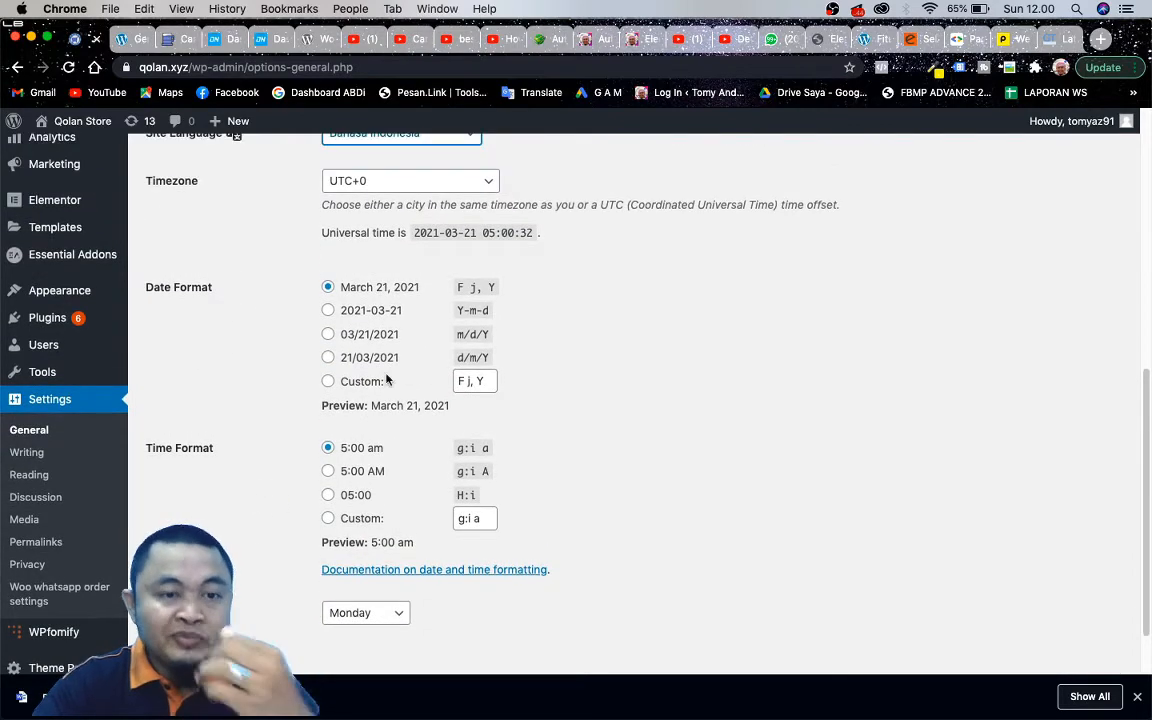
left_click(400, 181)
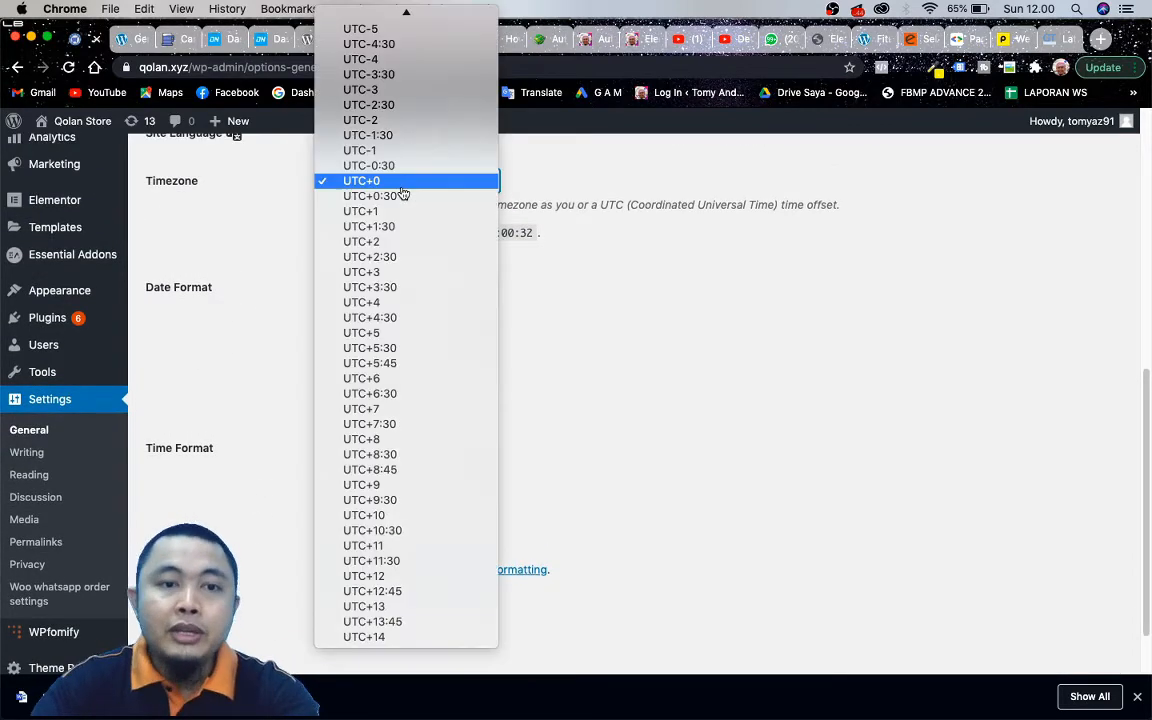
left_click(399, 409)
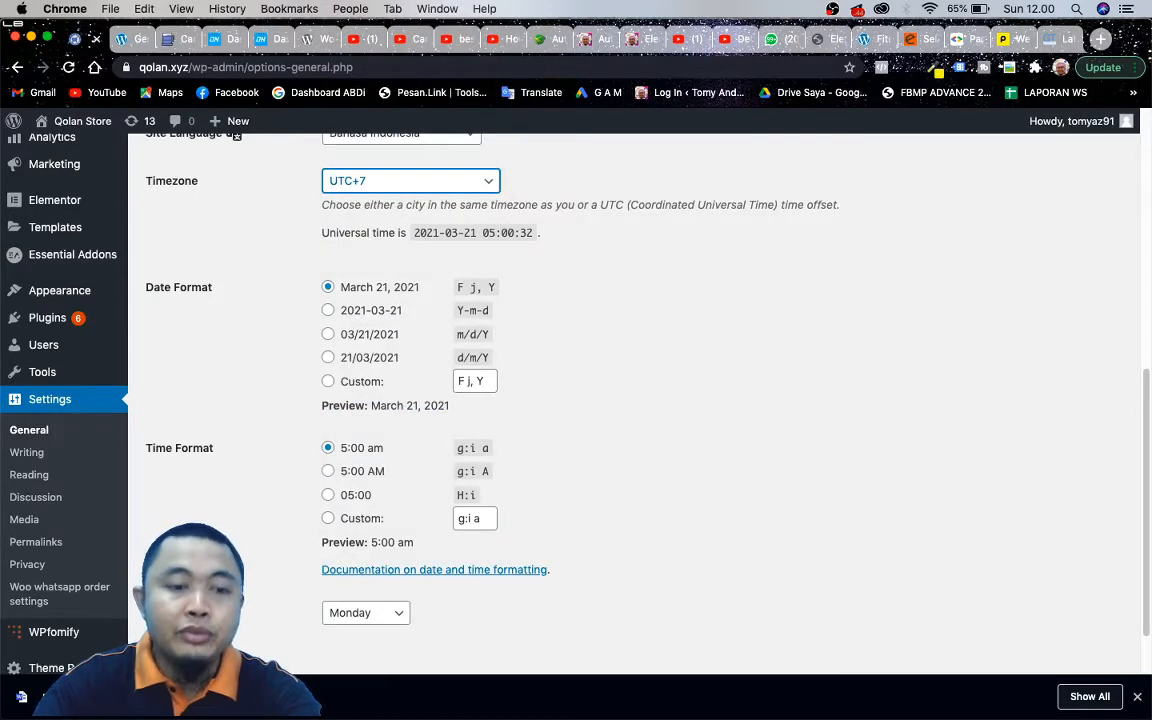
left_click(186, 665)
- Switch to the beliyaa.com General Settings and set the site language to Bahasa Indonesia
left_click(135, 42)
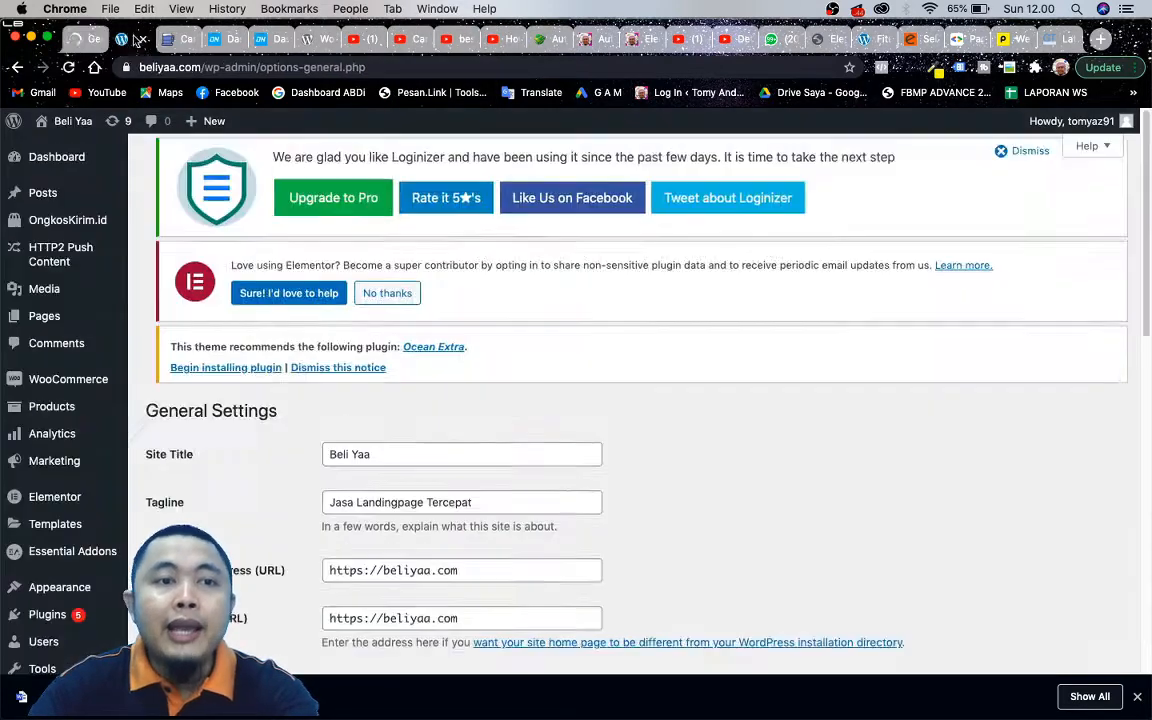
scroll(291, 393, "down", 3)
scroll(293, 394, "down", 4)
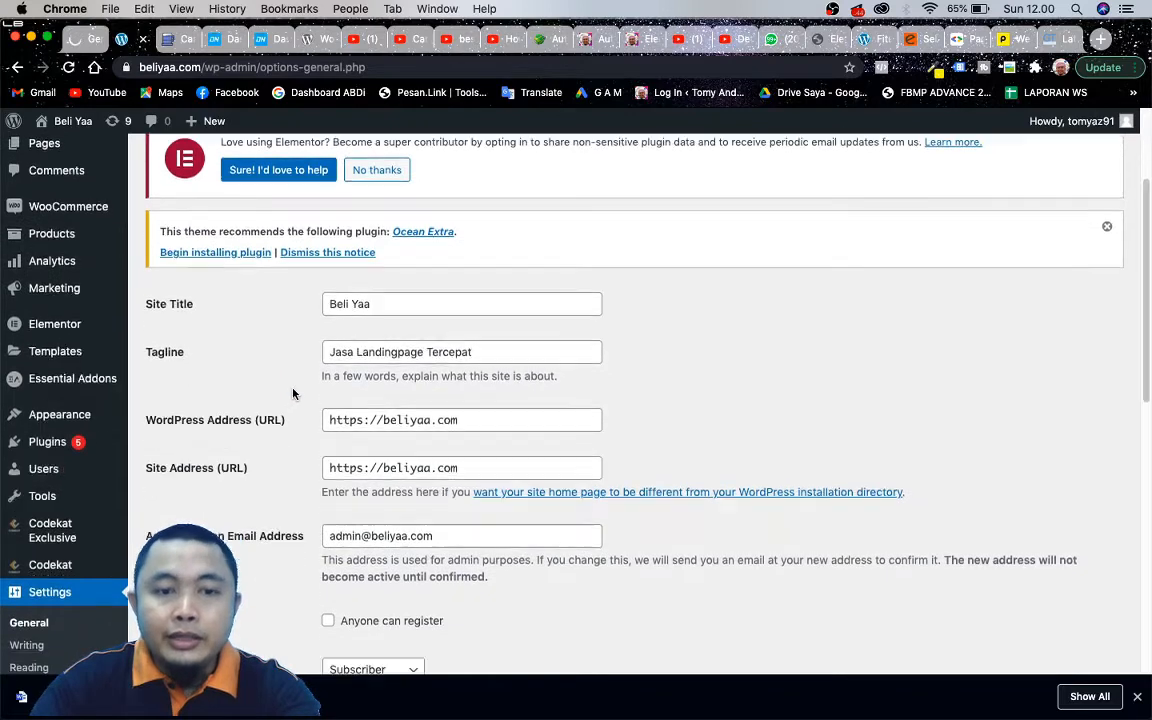
scroll(375, 326, "down", 3)
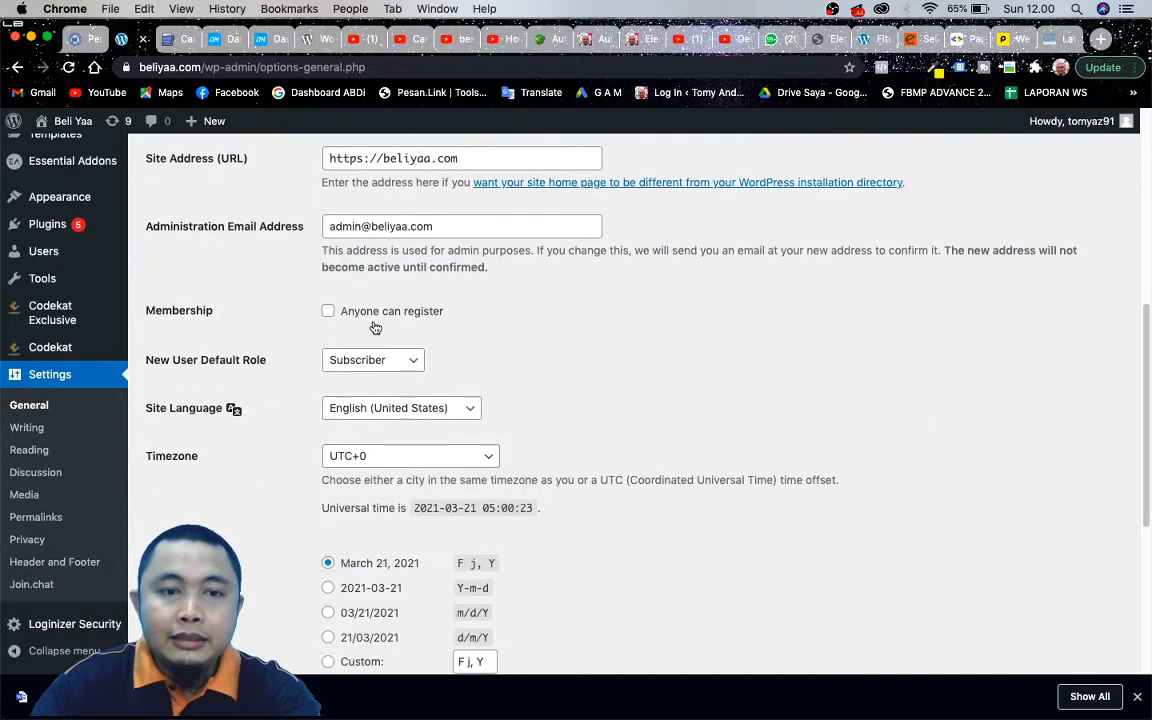
left_click(410, 410)
scroll(443, 512, "down", 5)
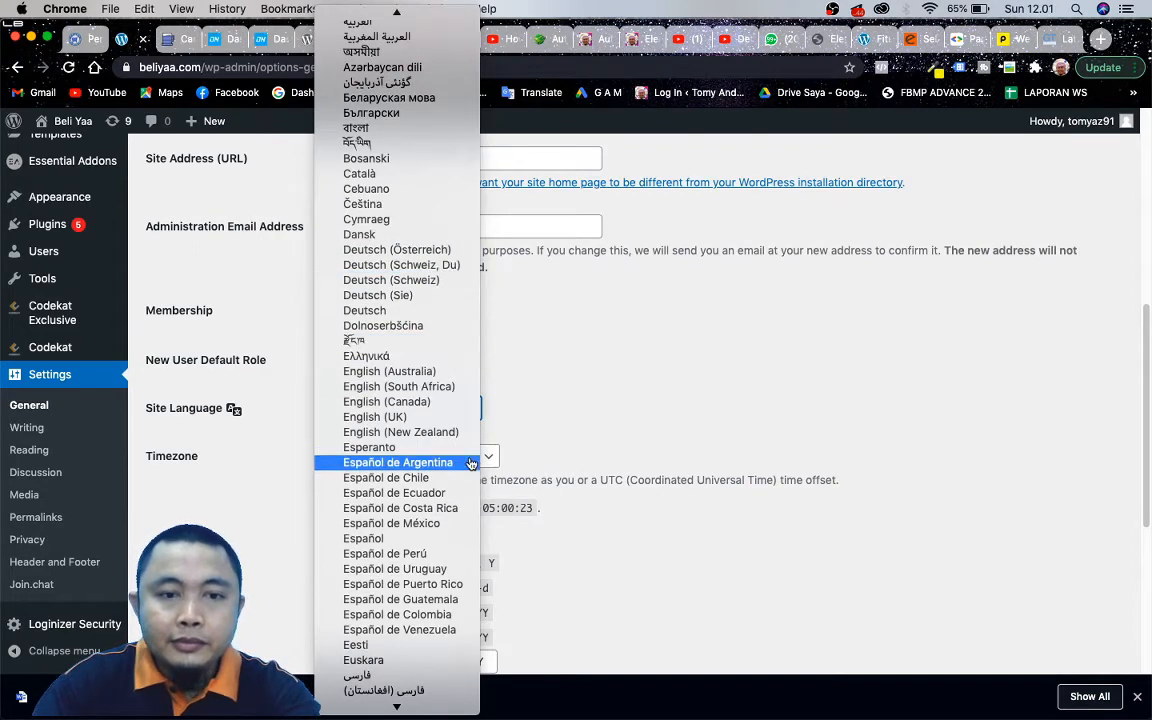
scroll(455, 448, "down", 2)
scroll(445, 567, "down", 6)
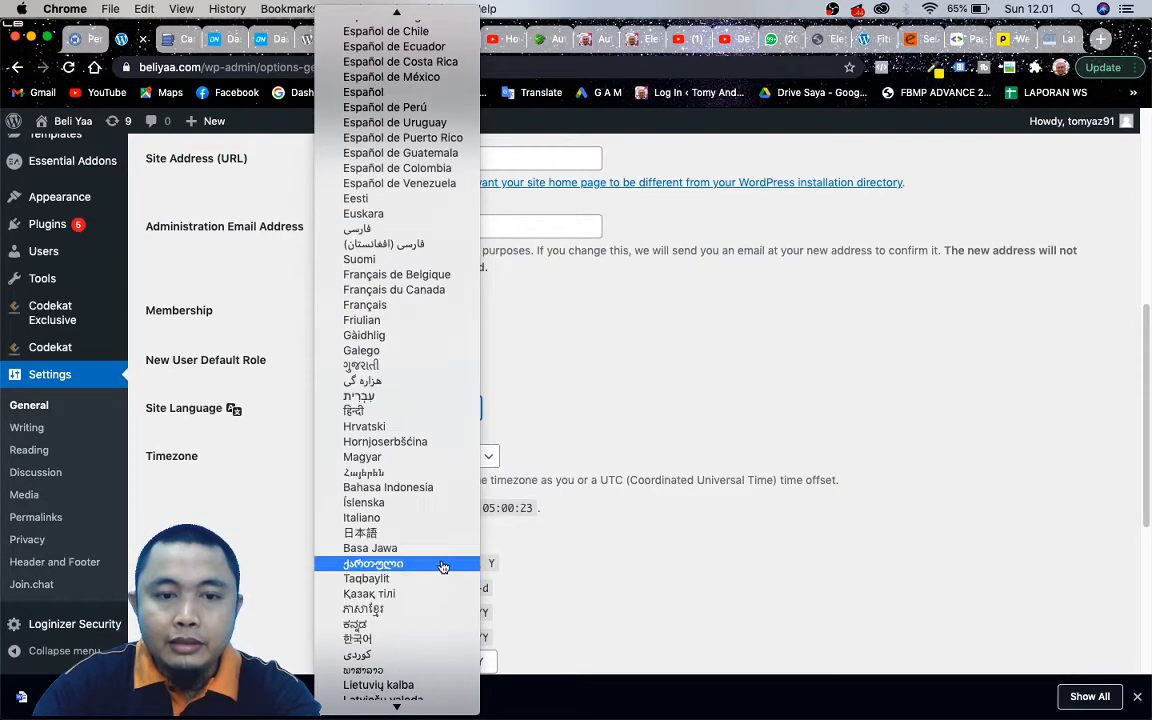
left_click(428, 487)
- Set the beliyaa.com site's timezone to UTC+7 and save the general settings
left_click(398, 453)
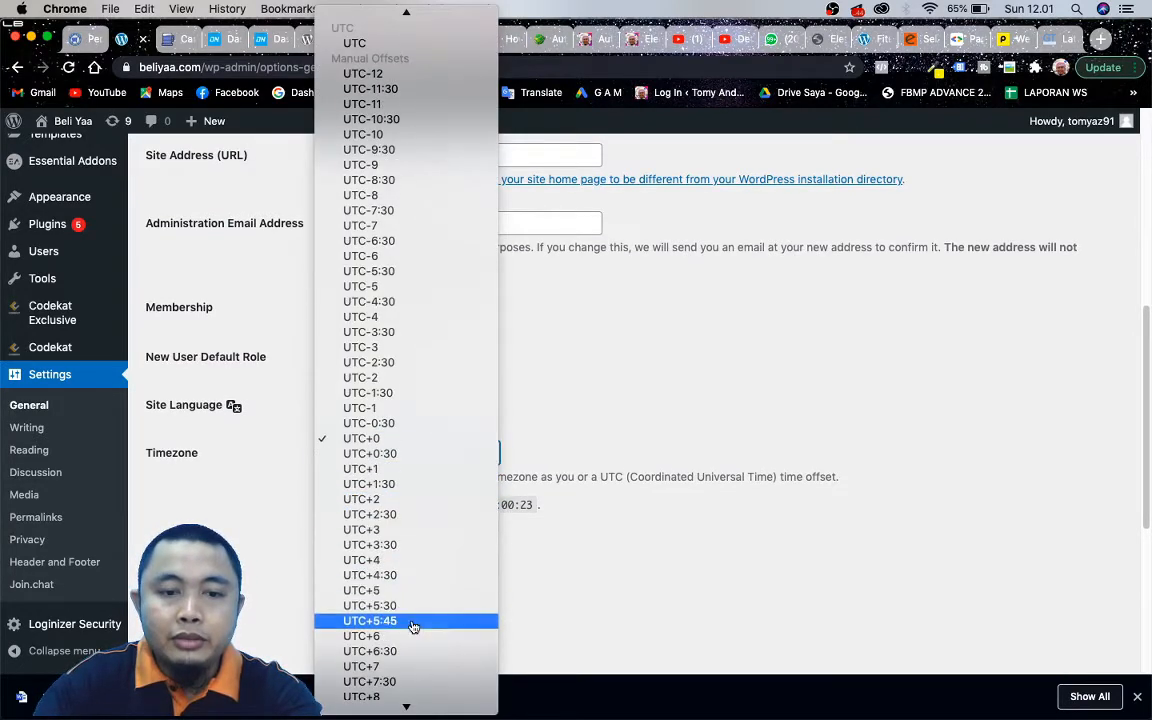
left_click(411, 667)
scroll(237, 481, "down", 3)
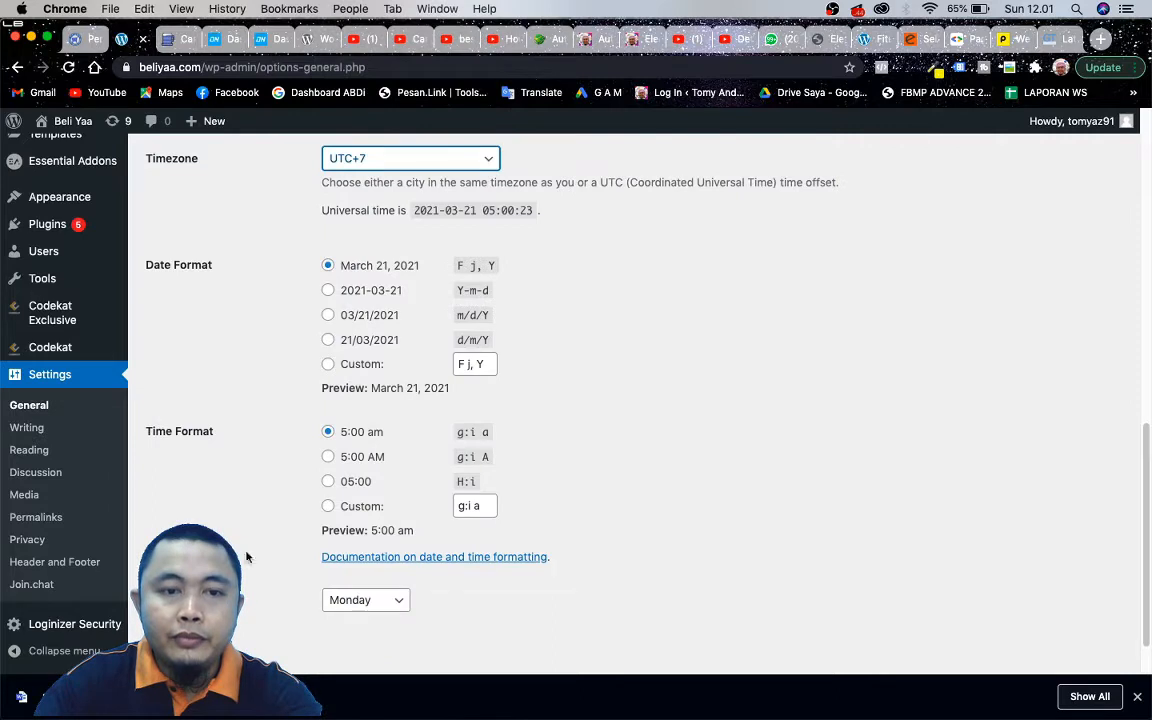
left_click(243, 650)
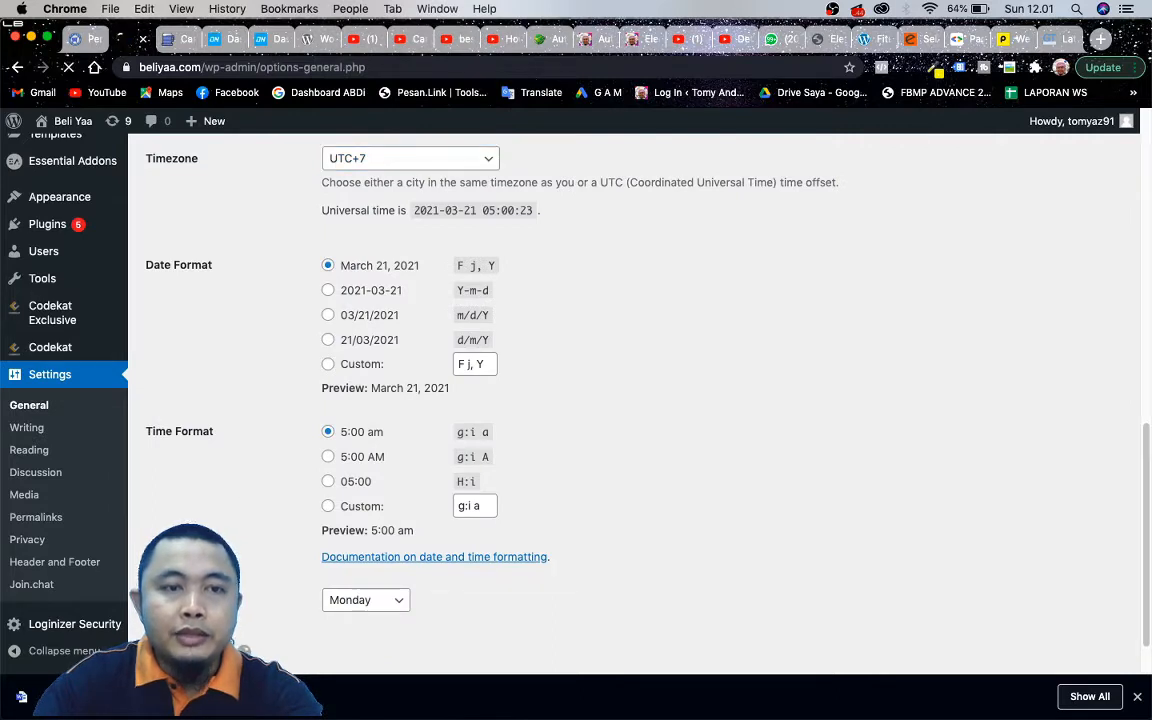
- Open the Qolan Store's shop page in a new tab from its admin and check the language of the product listings
left_click(78, 46)
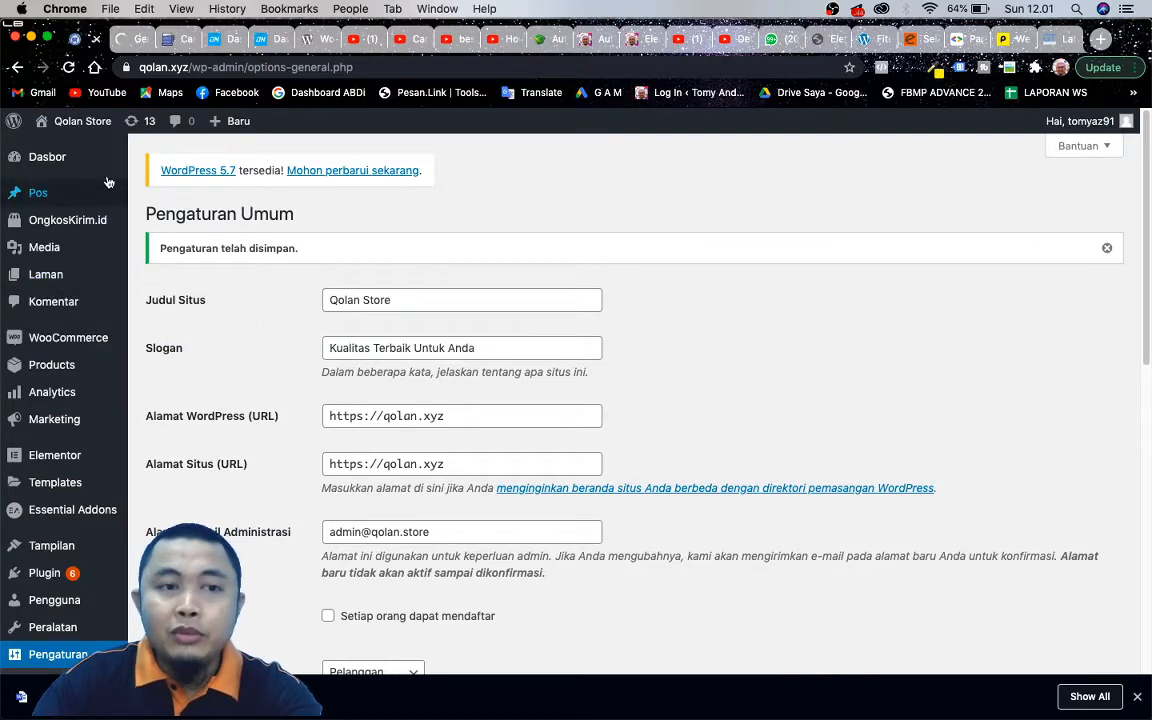
mouse_move(86, 121)
right_click(78, 168)
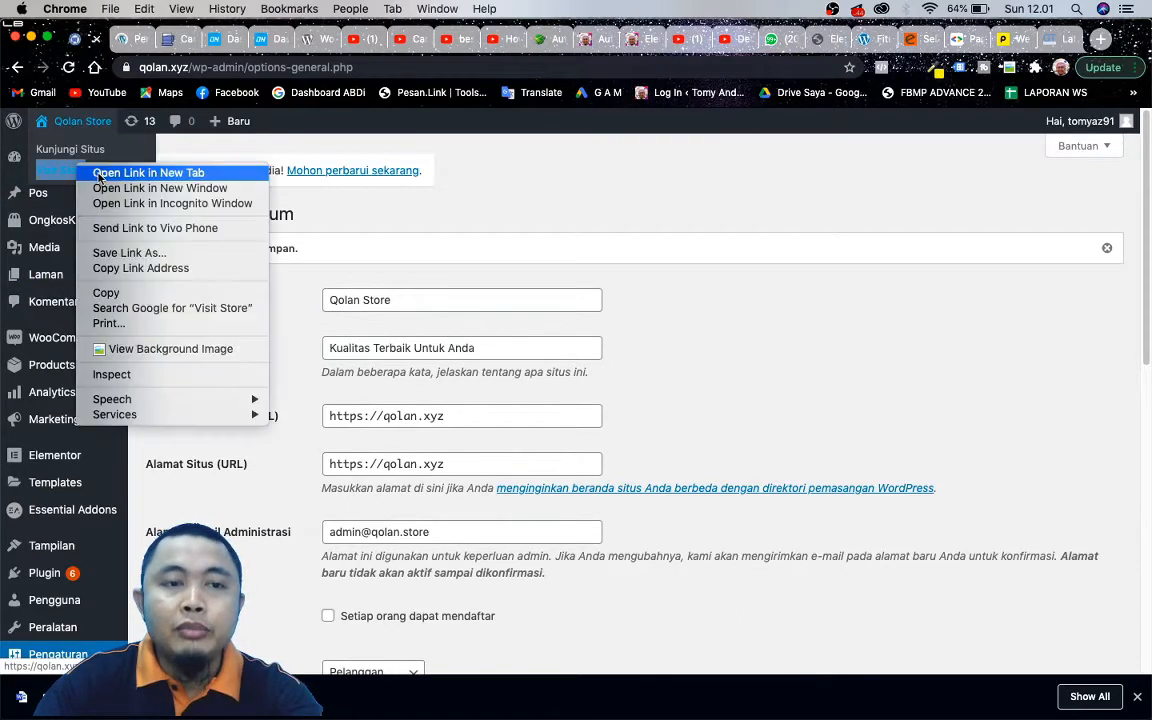
left_click(99, 176)
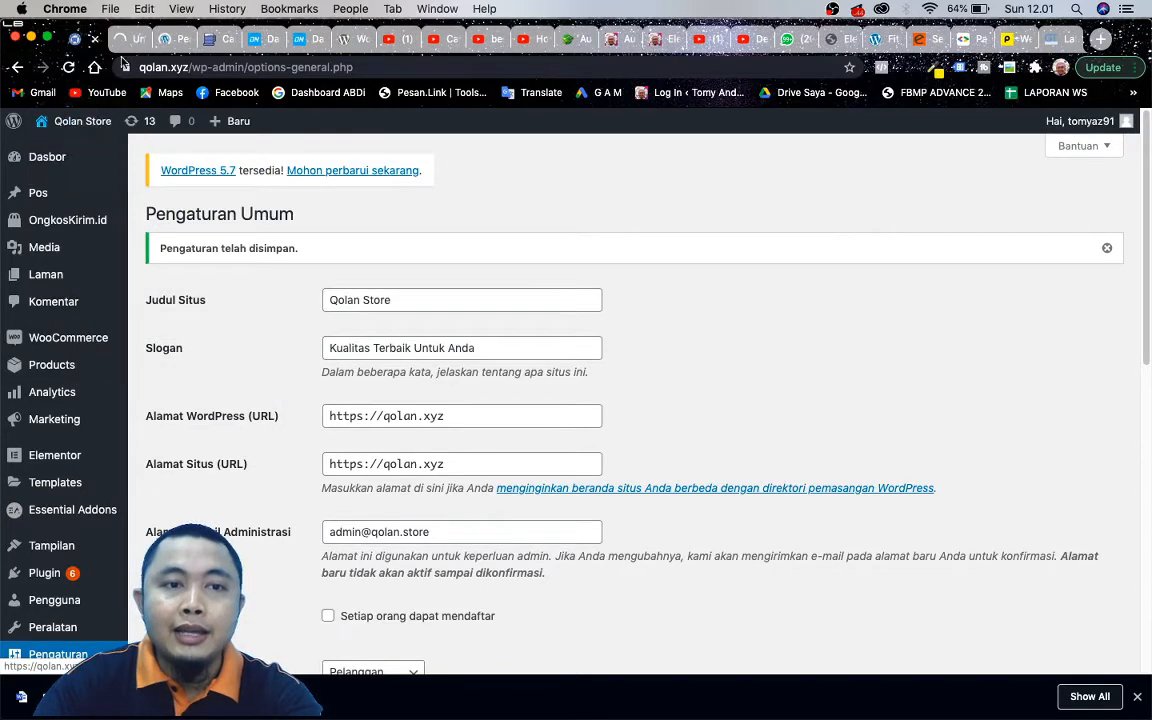
left_click(122, 42)
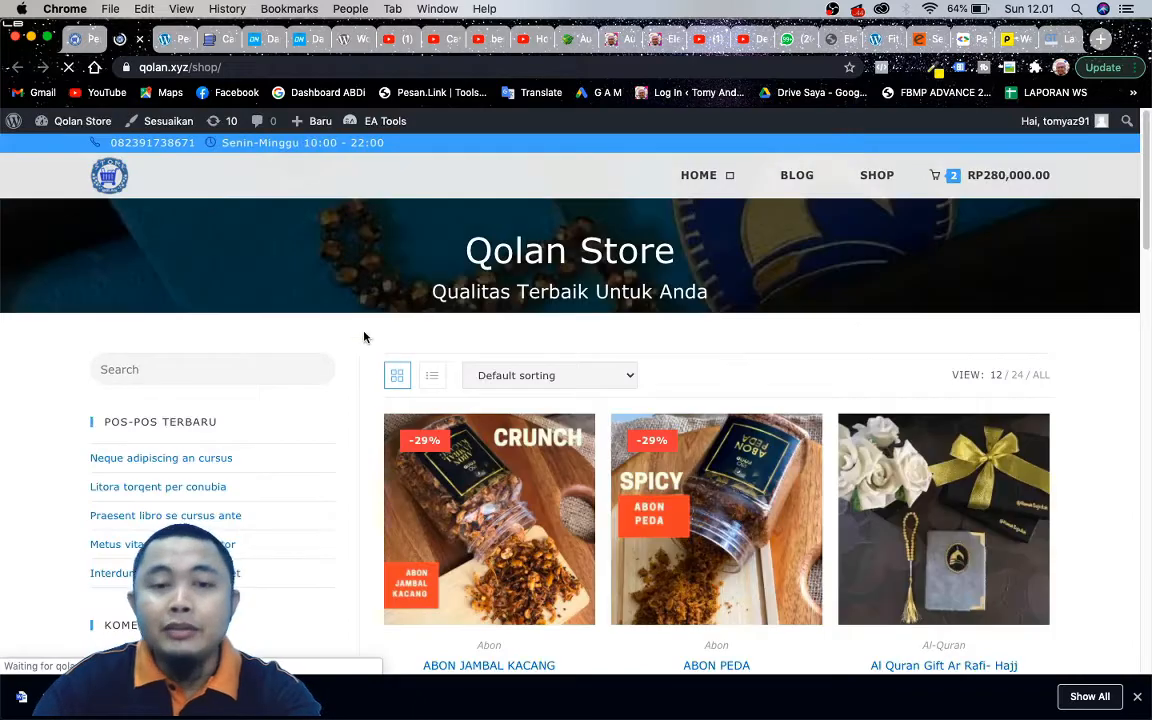
scroll(408, 330, "down", 5)
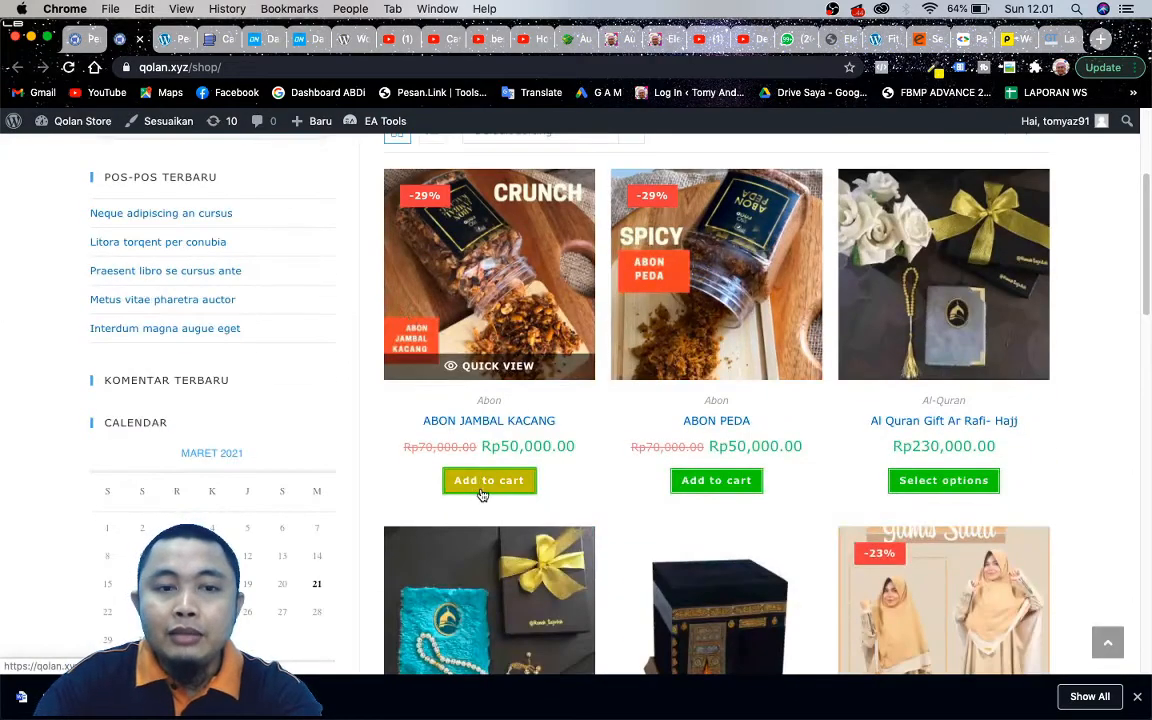
- Return to the Qolan Store admin and check the language of the Products entries in the admin menu
left_click(76, 39)
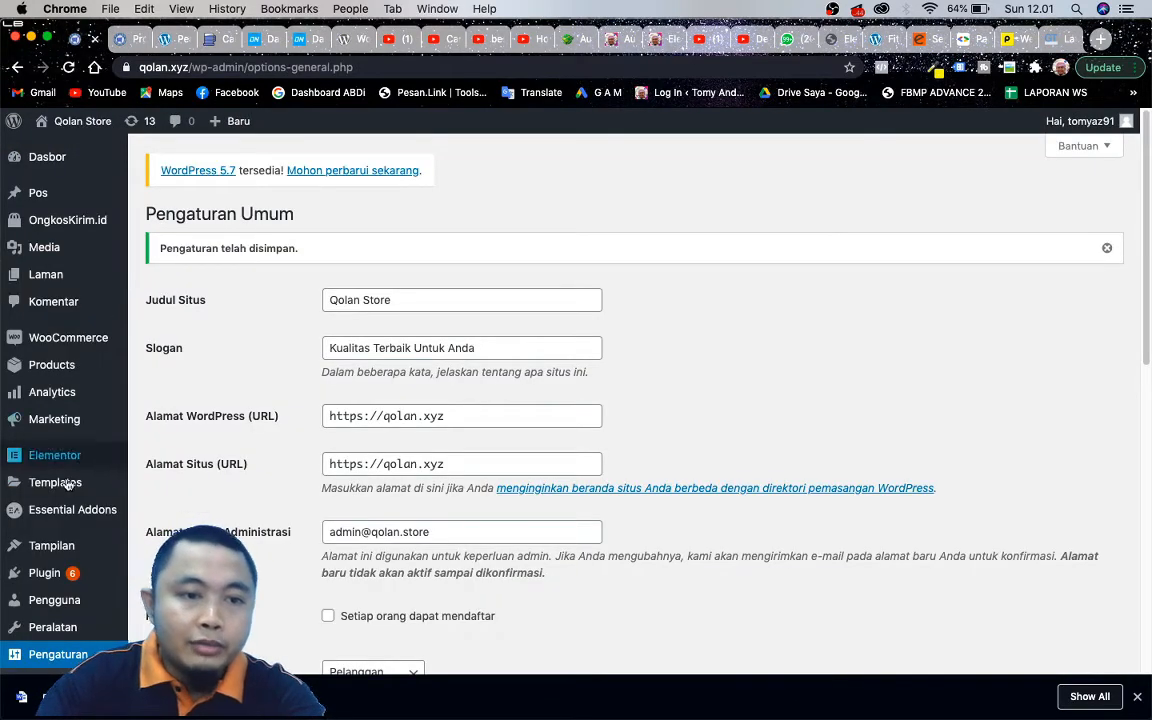
mouse_move(99, 383)
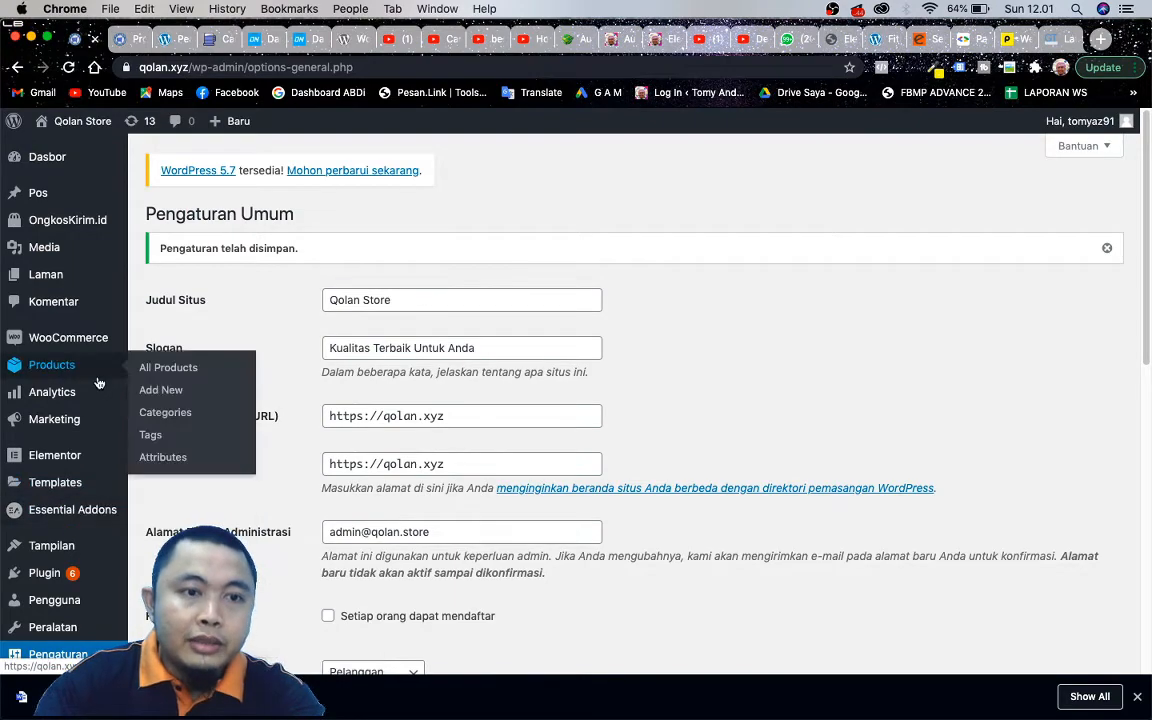
scroll(99, 383, "up", 5)
scroll(99, 383, "left", 1)
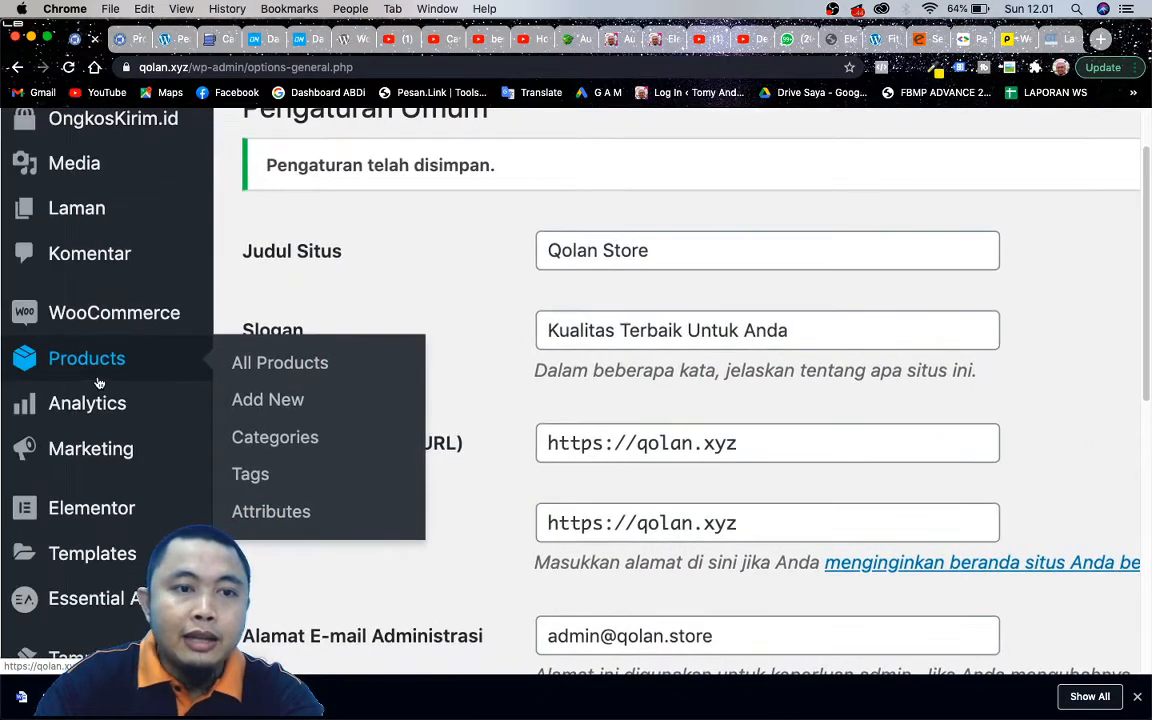
scroll(112, 258, "down", 5)
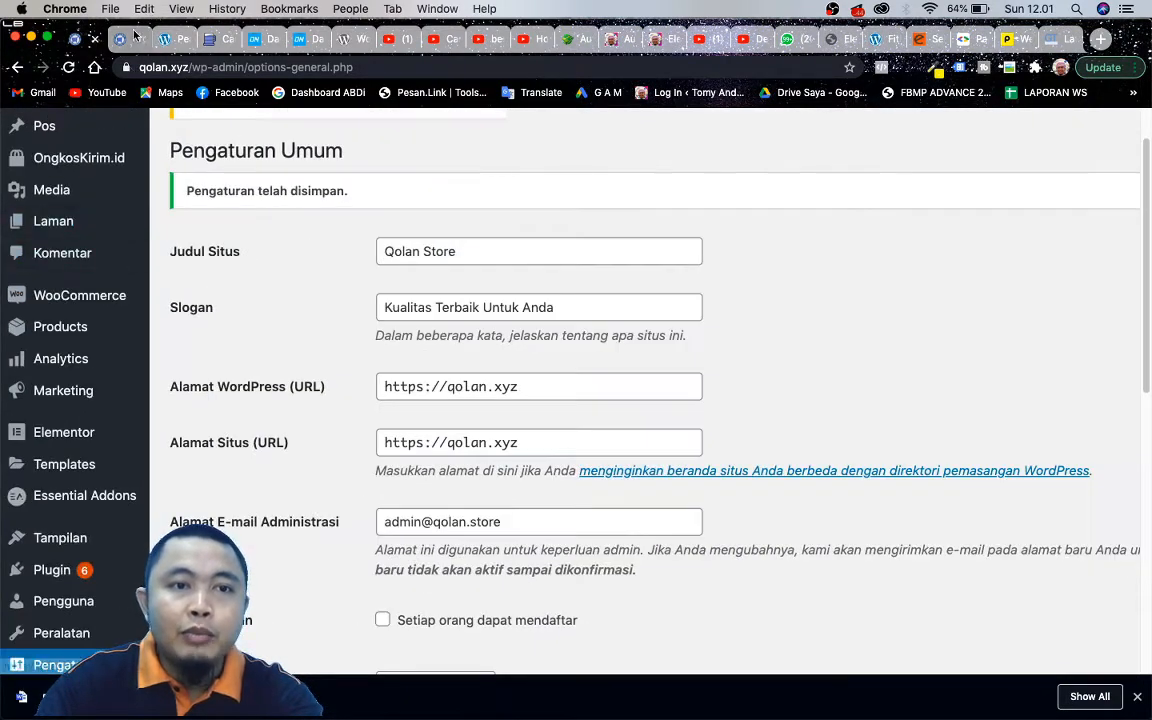
- Add ABON PEDA to the cart from the Qolan Store shop page and review the cart page's language
left_click(134, 36)
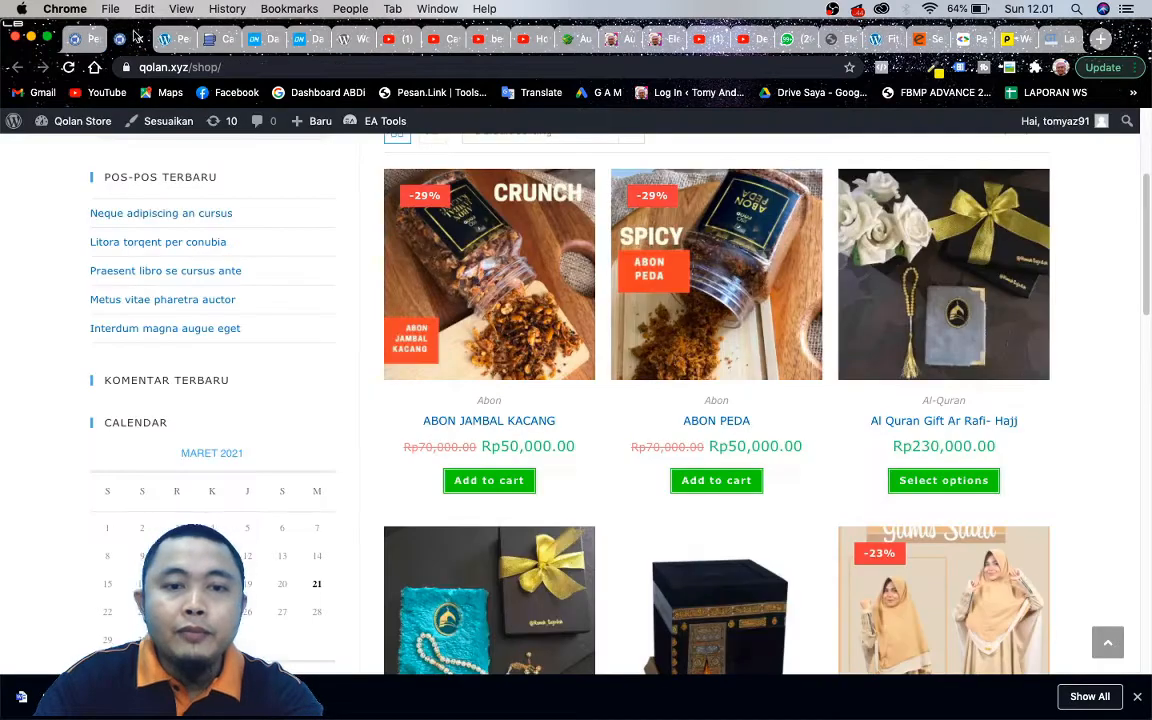
left_click(709, 480)
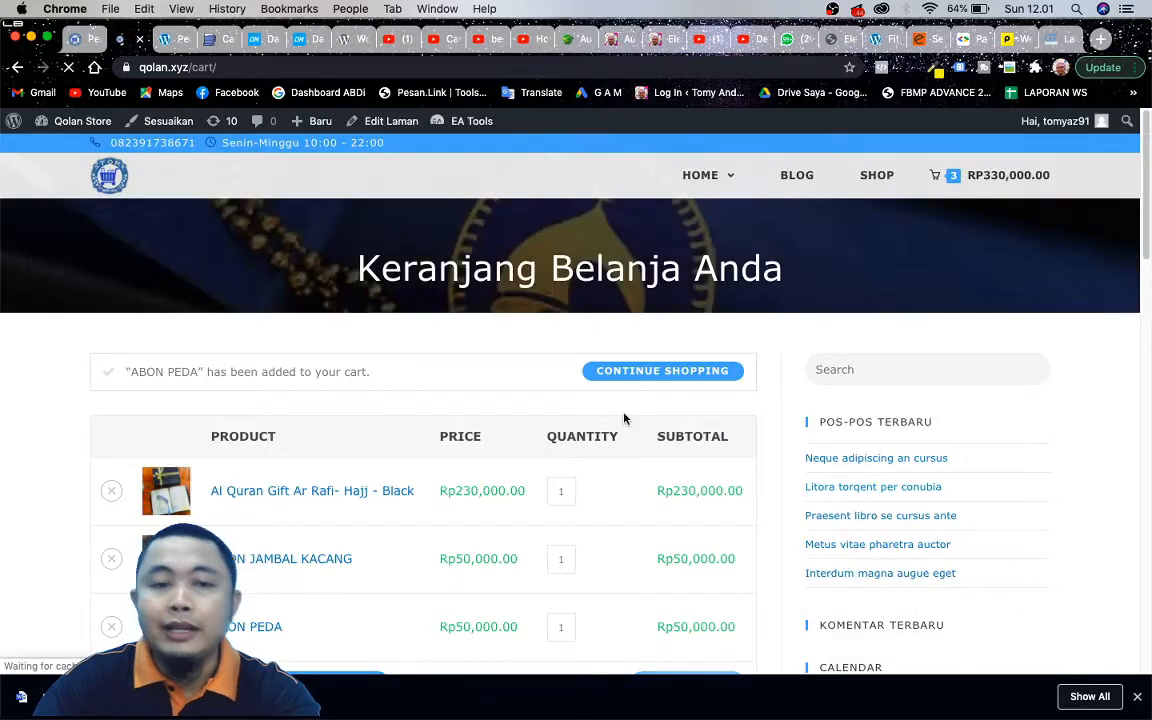
scroll(617, 424, "down", 3)
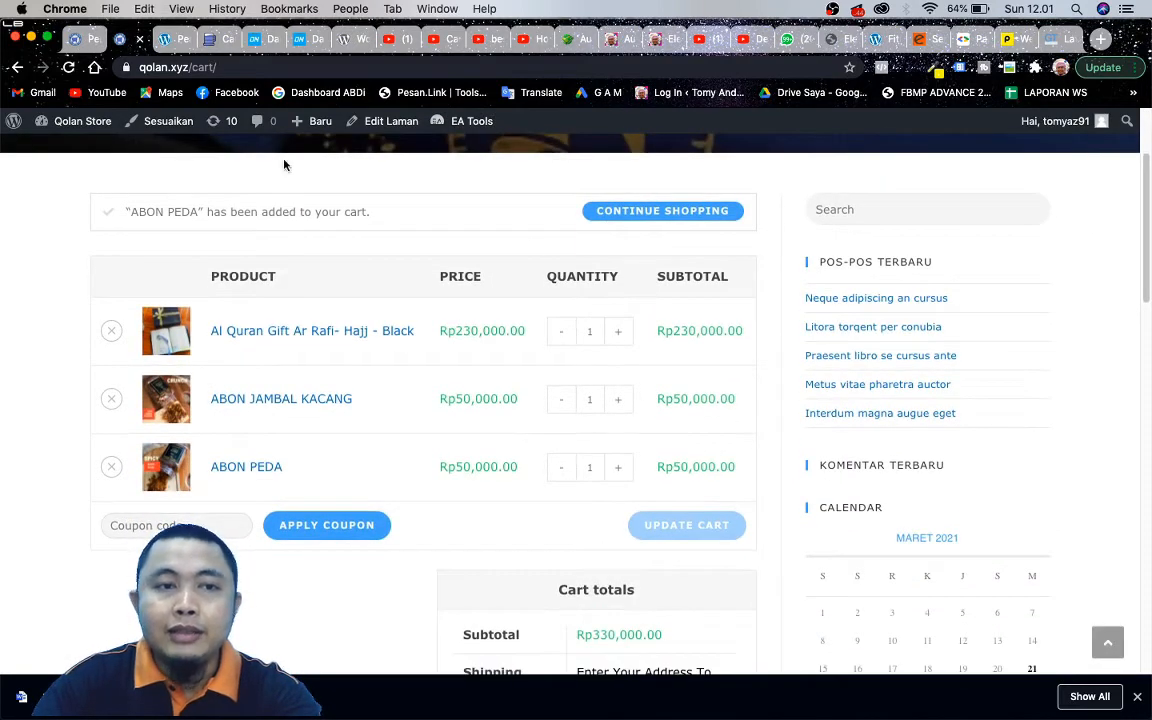
- Remove all products from the Qolan Store cart and go back to the shop page
left_click(112, 331)
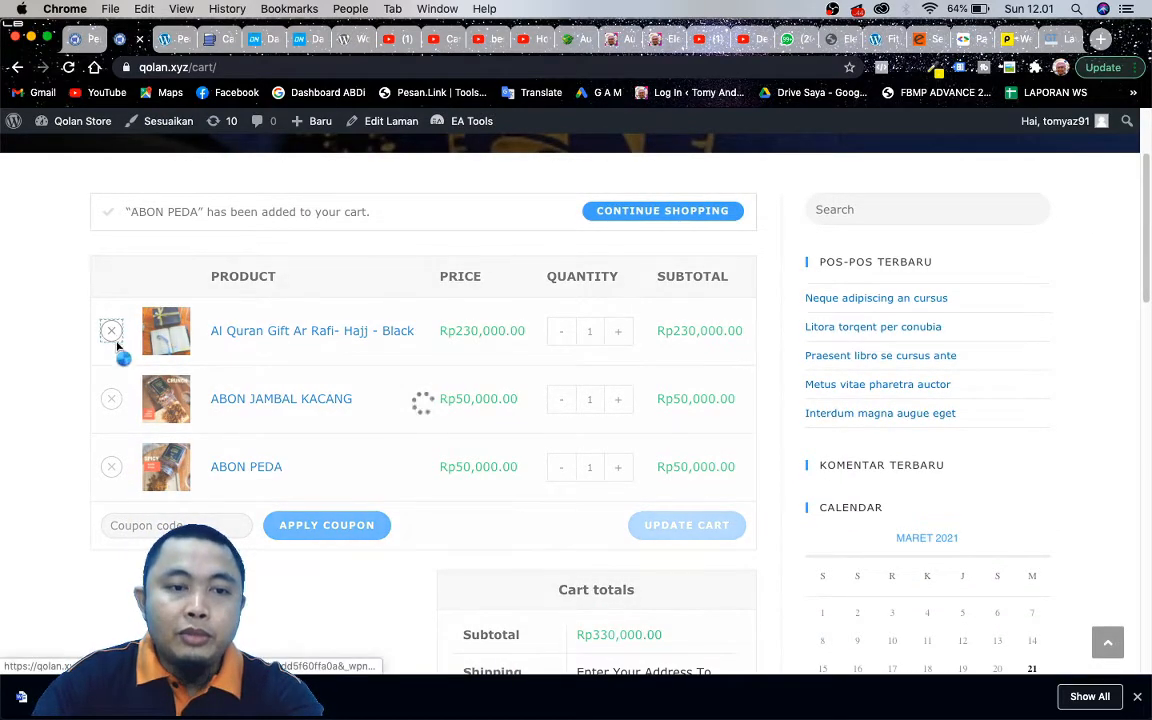
left_click(115, 327)
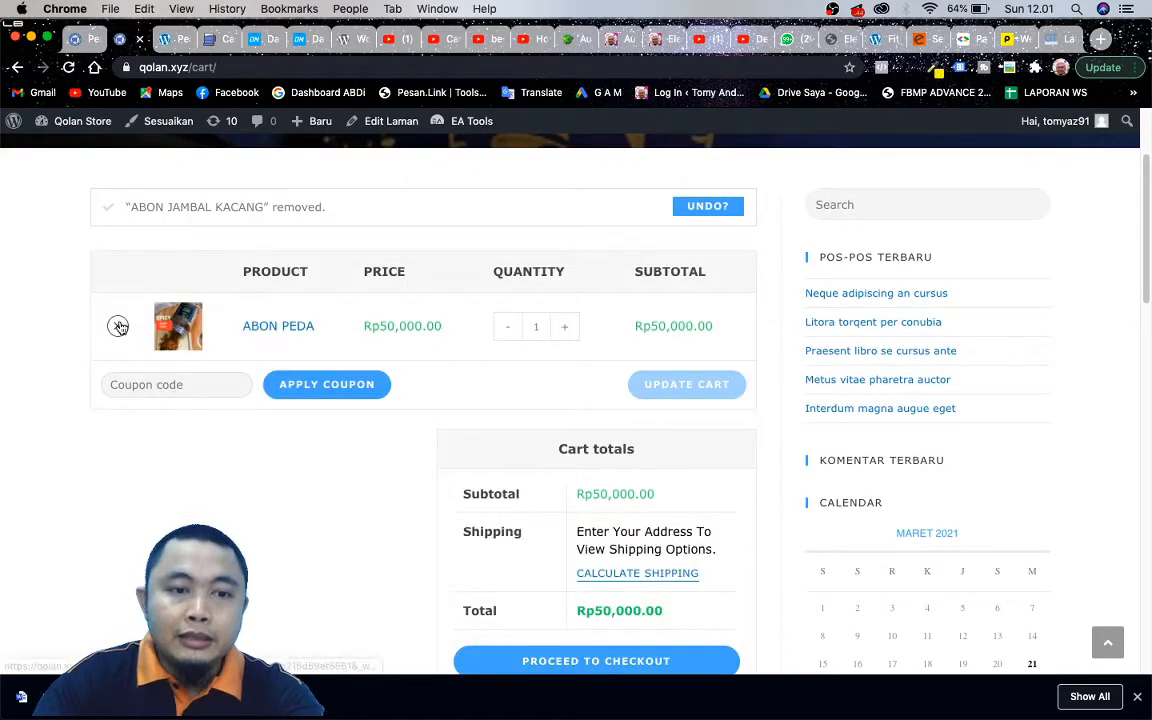
left_click(118, 326)
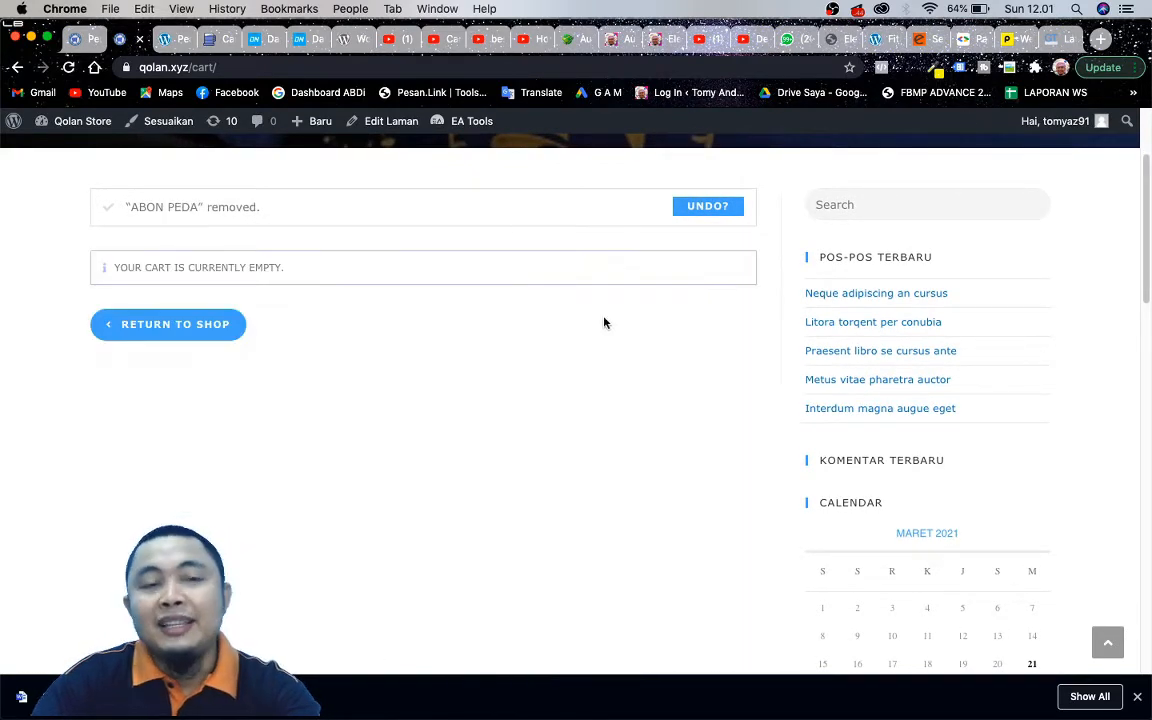
left_click(18, 68)
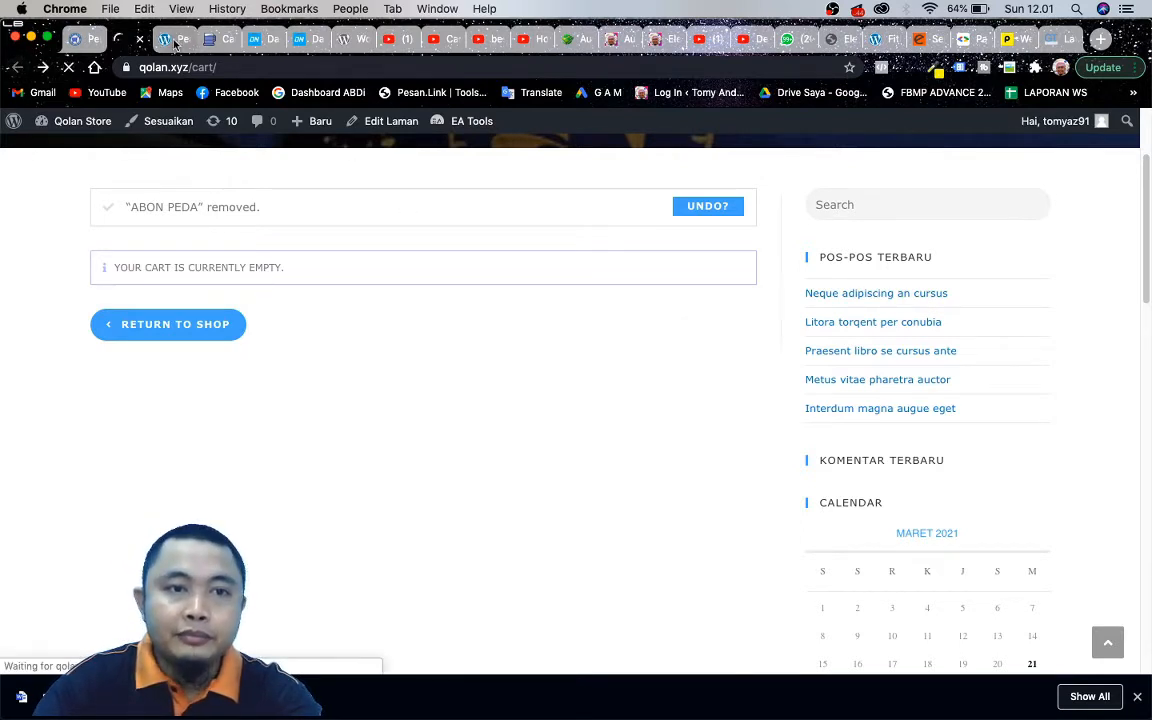
- Check the saved general settings of the beliyaa.com admin and close the Qolan Store shop tab
left_click(165, 39)
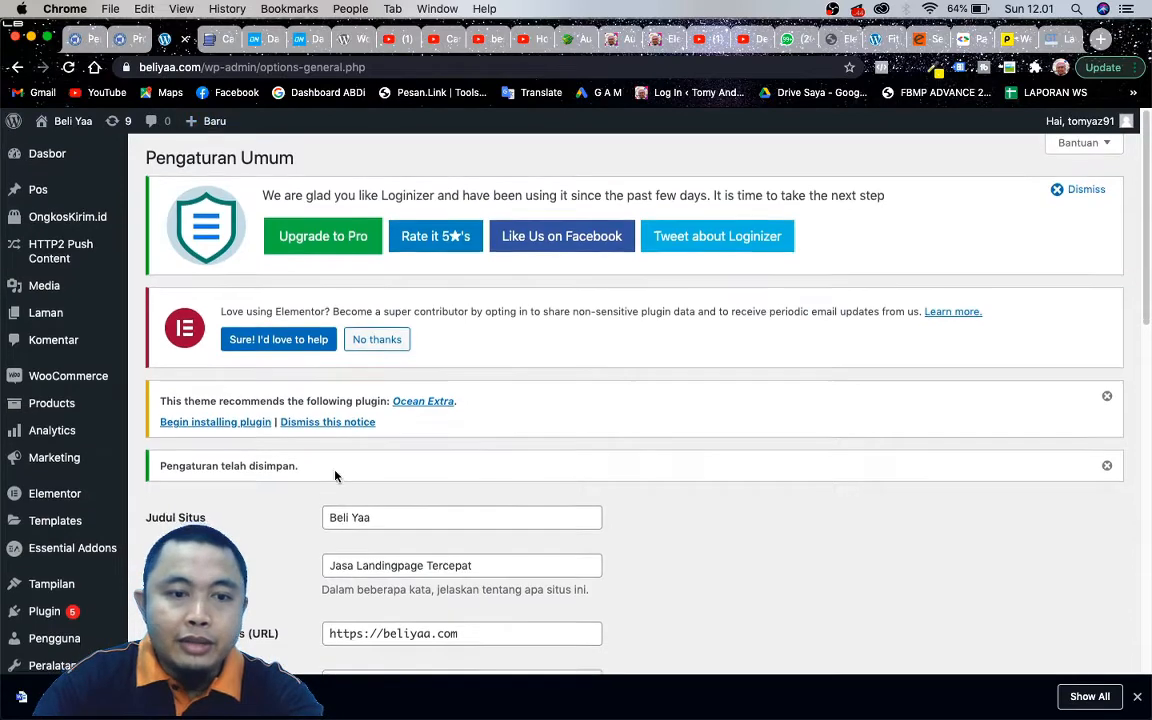
scroll(320, 440, "down", 1)
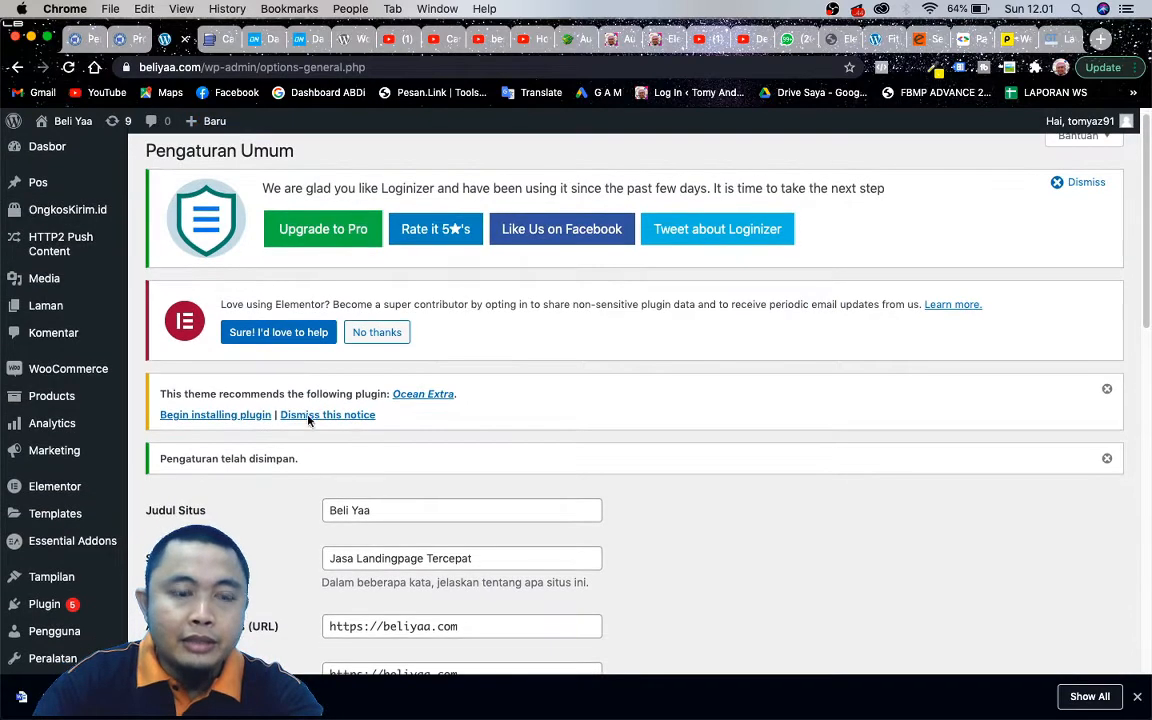
left_click(140, 41)
left_click(142, 41)
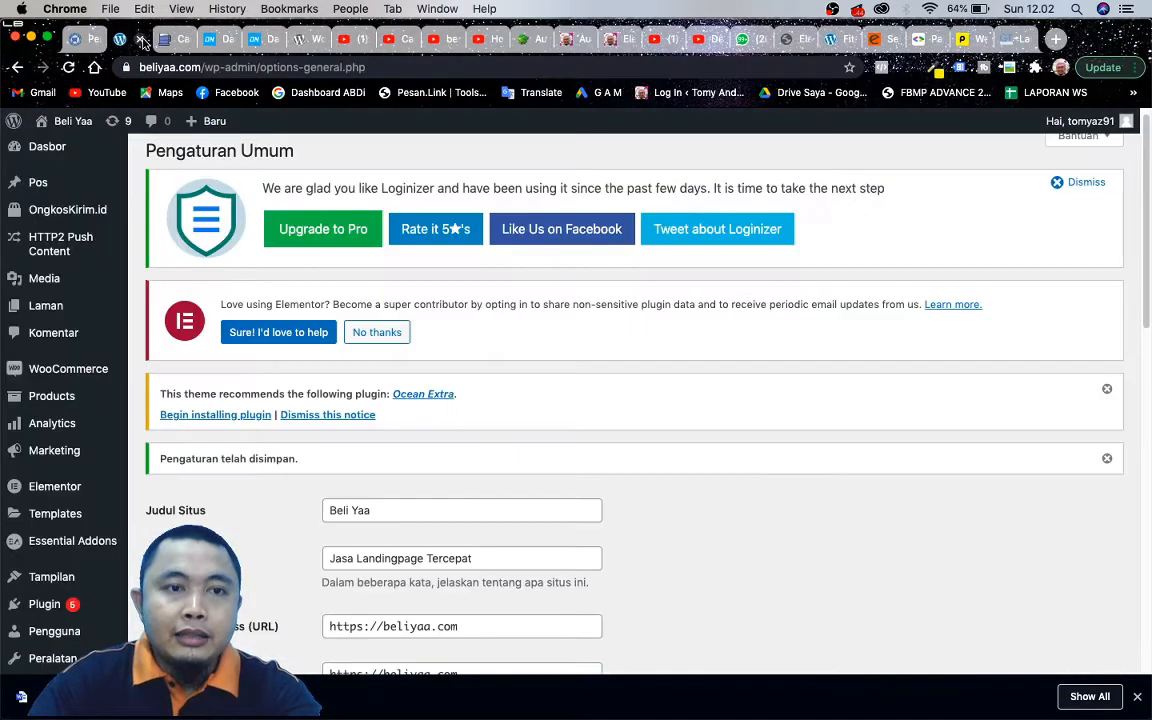
- Switch to the WooCommerce translation project on translate.wordpress.org and examine its web address and locale table
left_click(214, 40)
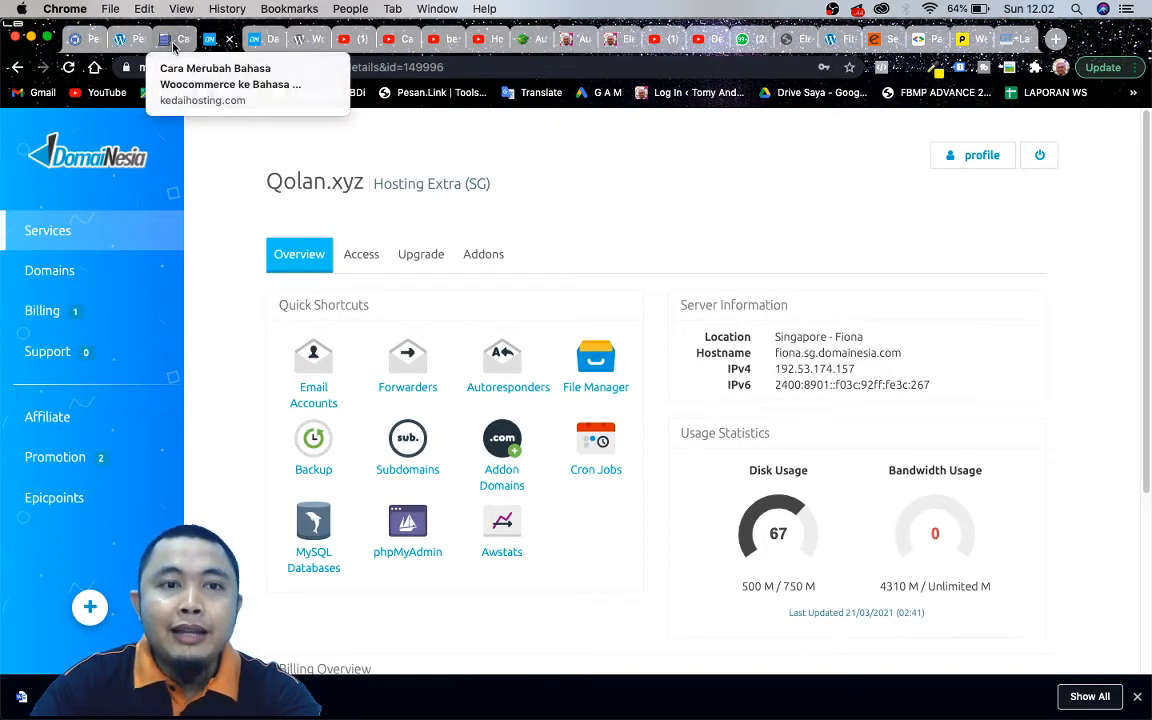
left_click(308, 39)
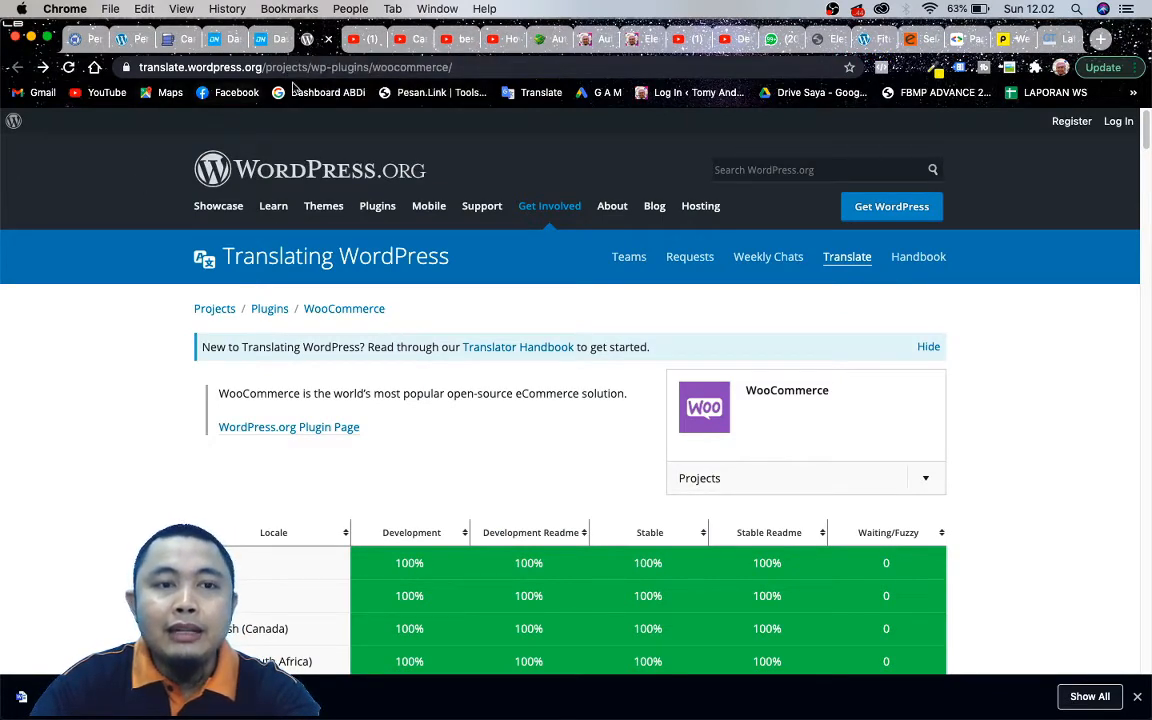
scroll(400, 262, "down", 5)
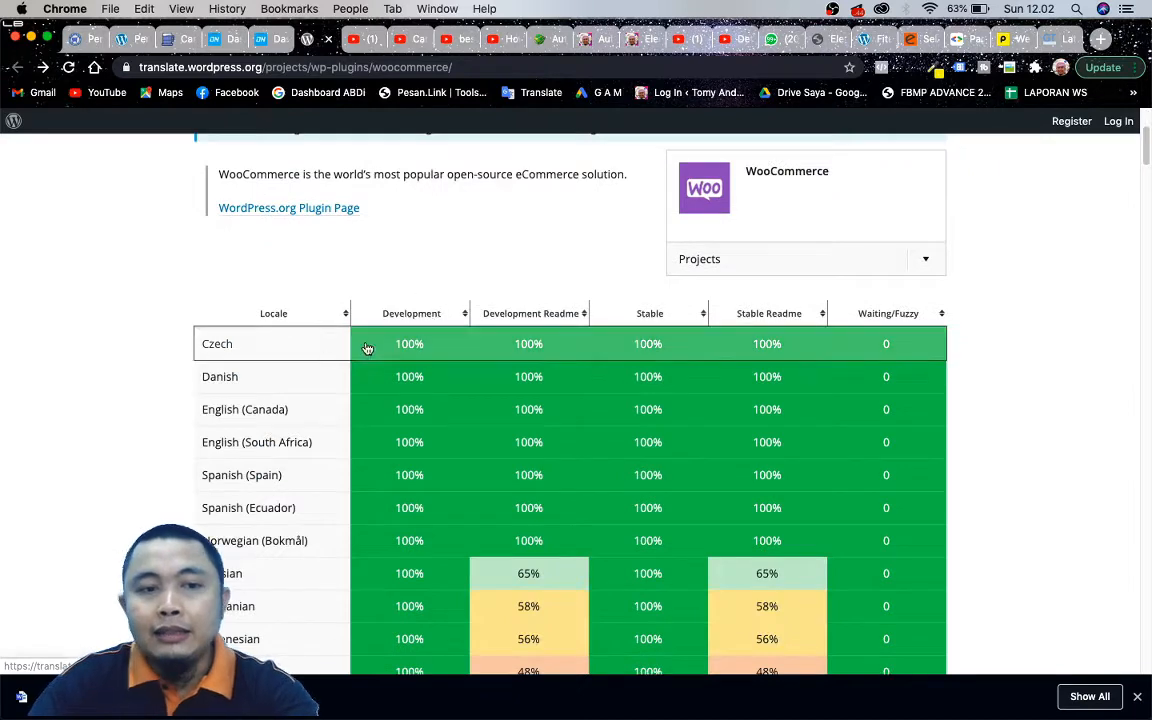
scroll(287, 355, "down", 3)
scroll(250, 330, "up", 7)
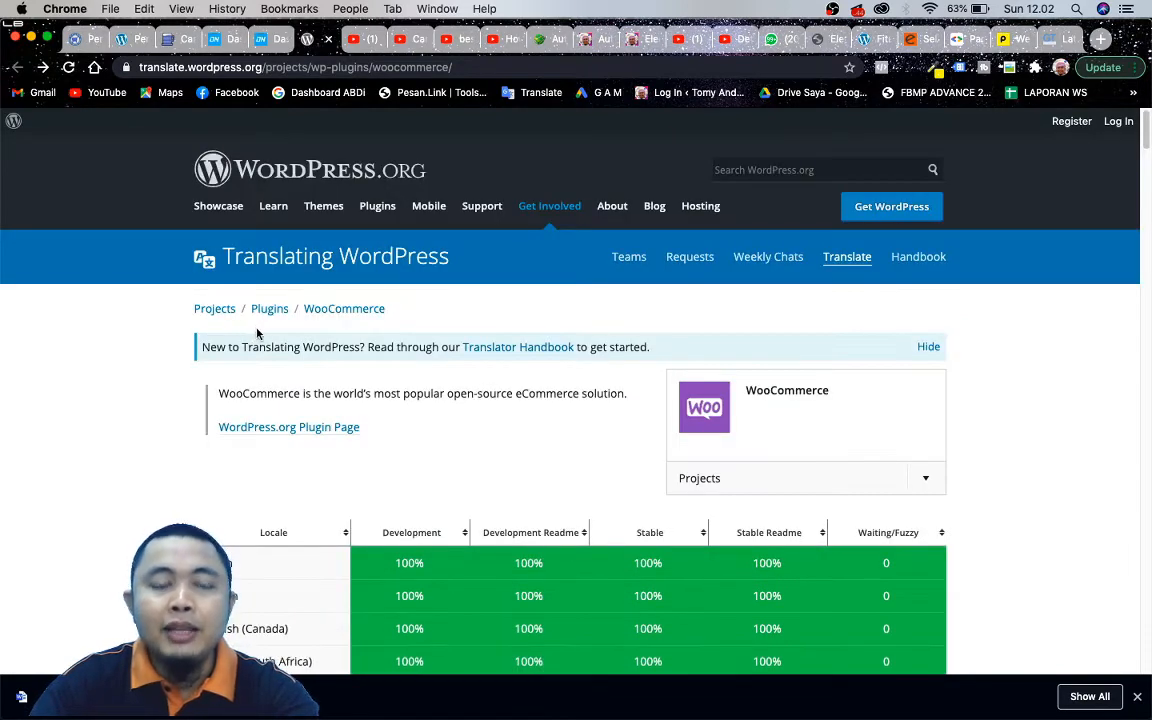
double_click(216, 67)
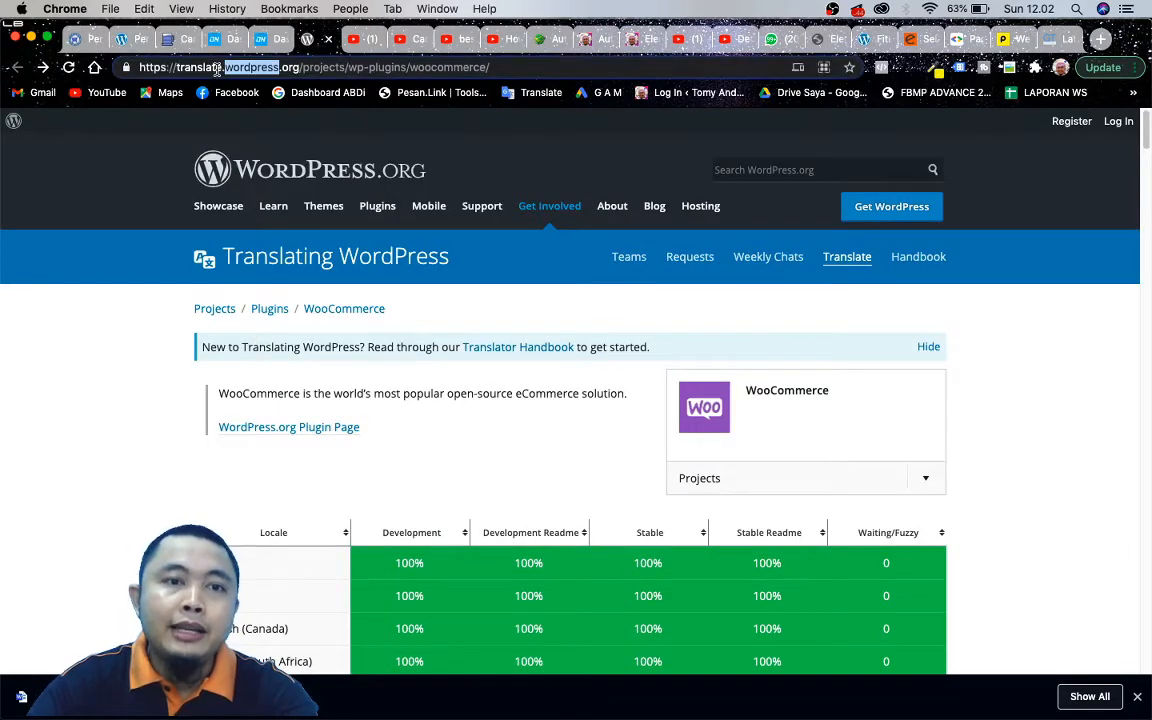
left_click(425, 70)
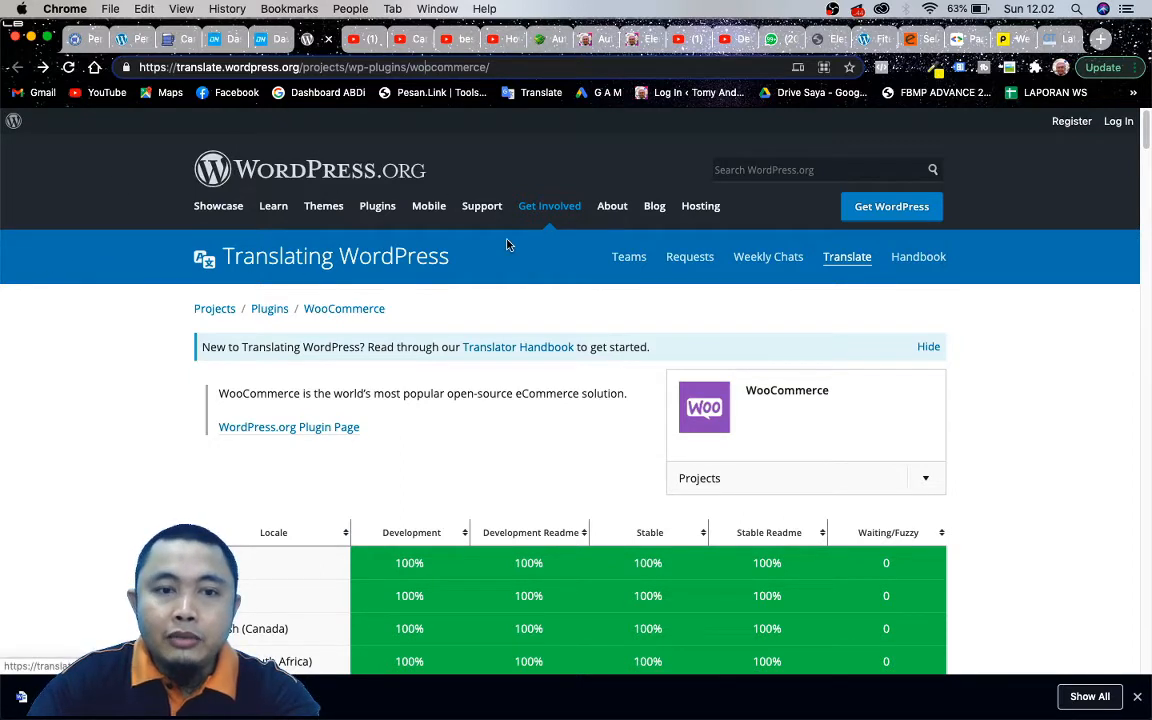
- Look through the locale list of the WooCommerce project for the Indonesian row and its translation percentages
scroll(478, 283, "down", 1)
scroll(480, 286, "down", 10)
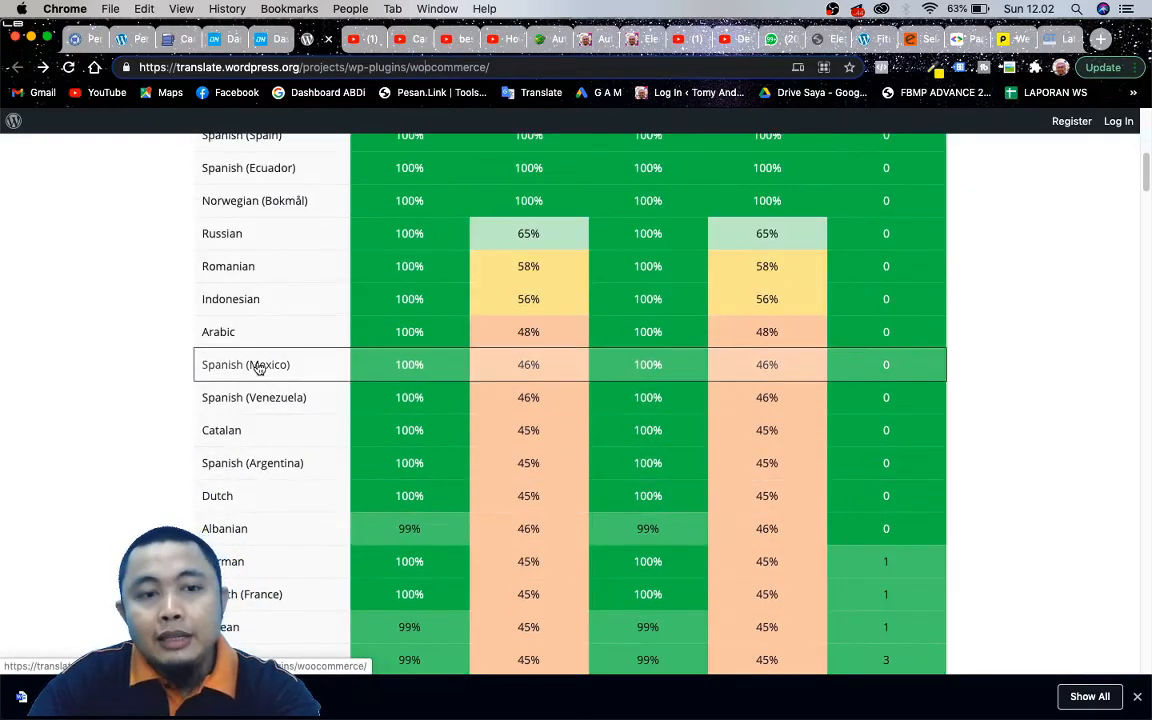
scroll(257, 370, "down", 3)
scroll(283, 440, "down", 6)
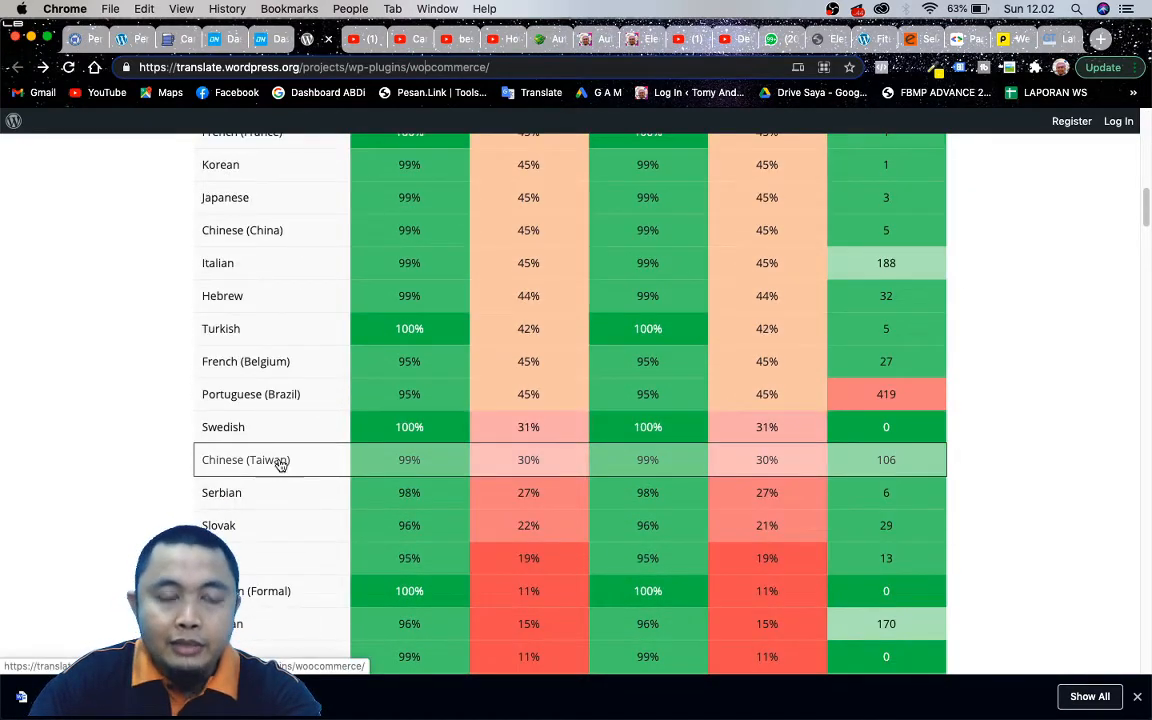
scroll(280, 463, "up", 10)
scroll(279, 459, "down", 5)
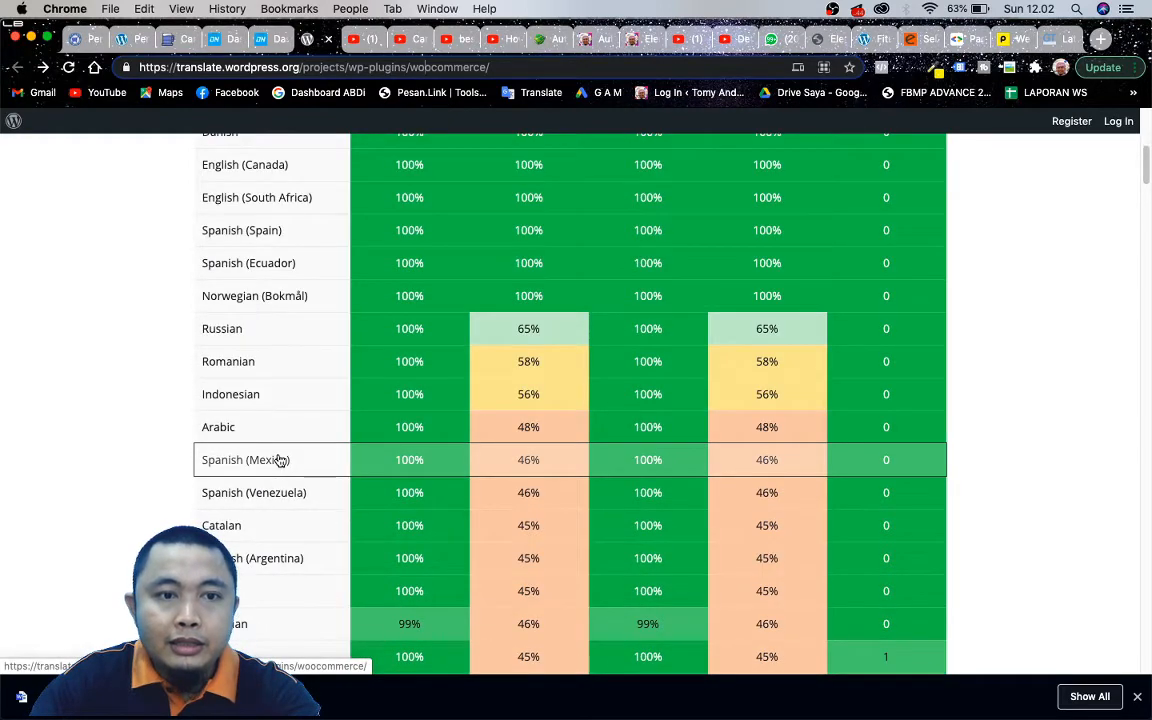
scroll(279, 459, "down", 2)
scroll(278, 459, "up", 4)
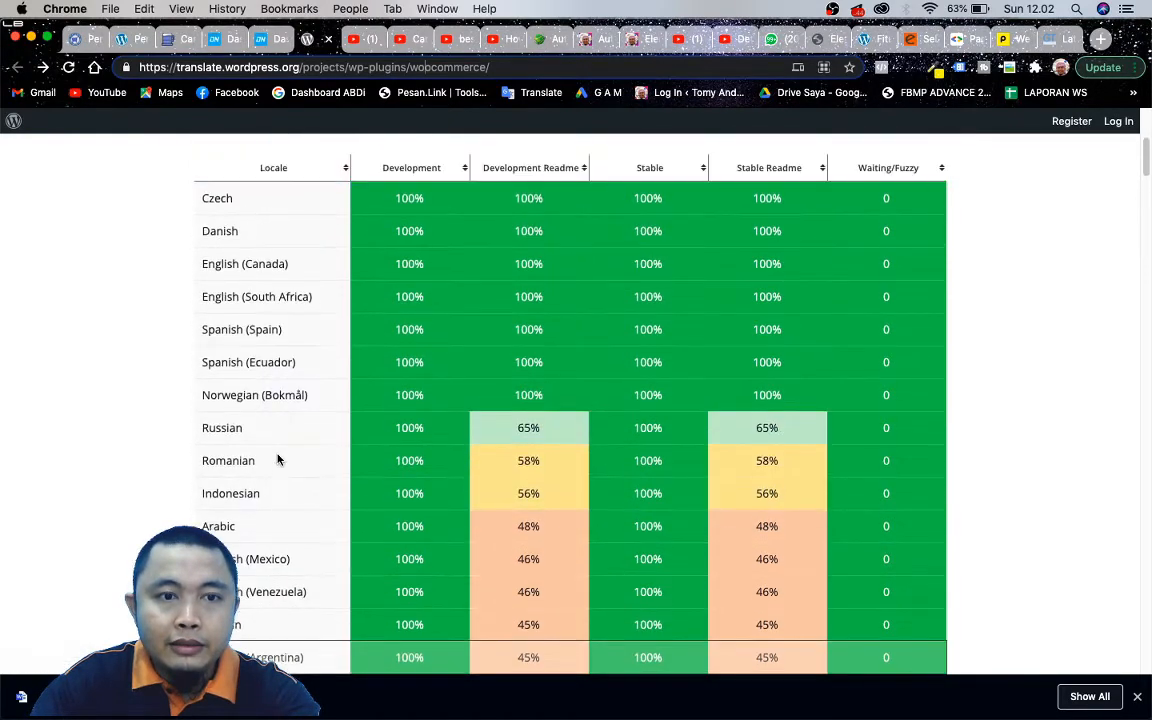
scroll(278, 459, "down", 10)
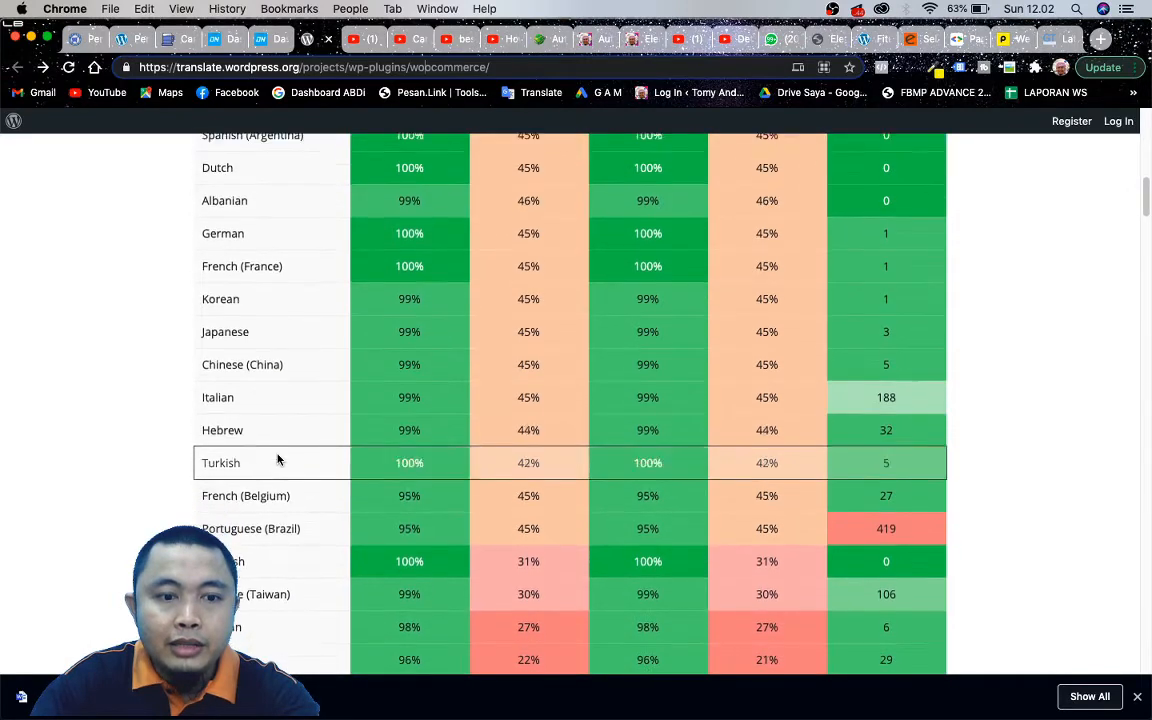
scroll(278, 459, "down", 7)
scroll(279, 460, "down", 4)
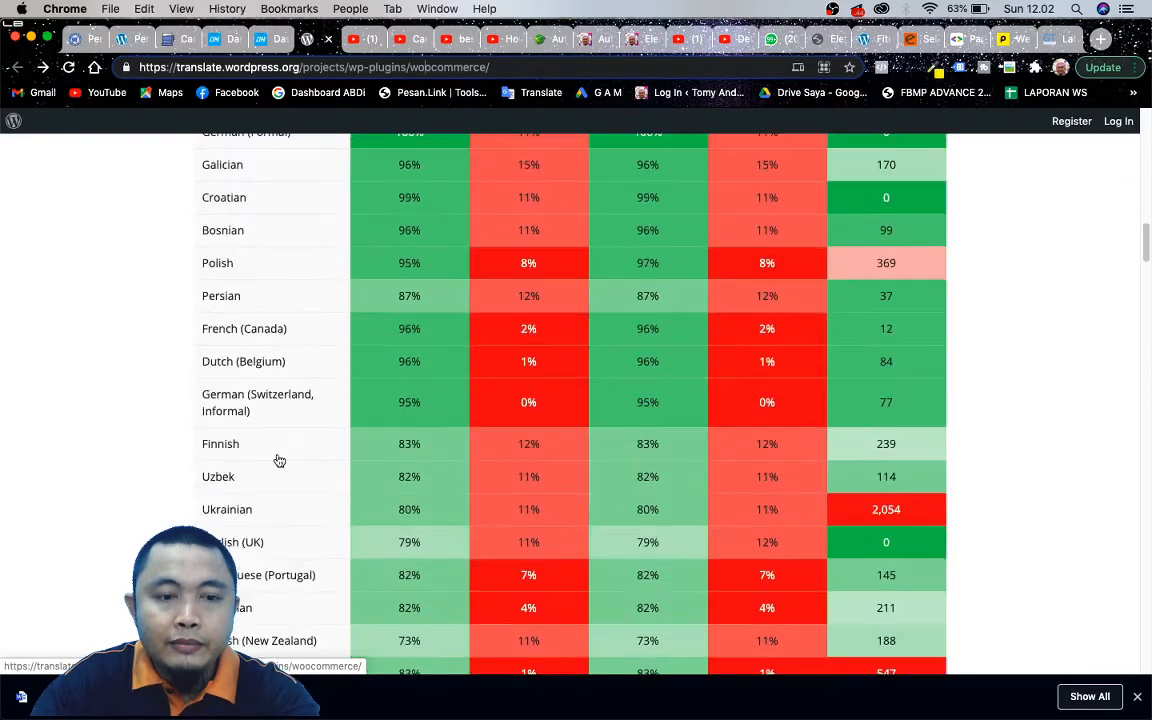
scroll(279, 460, "down", 9)
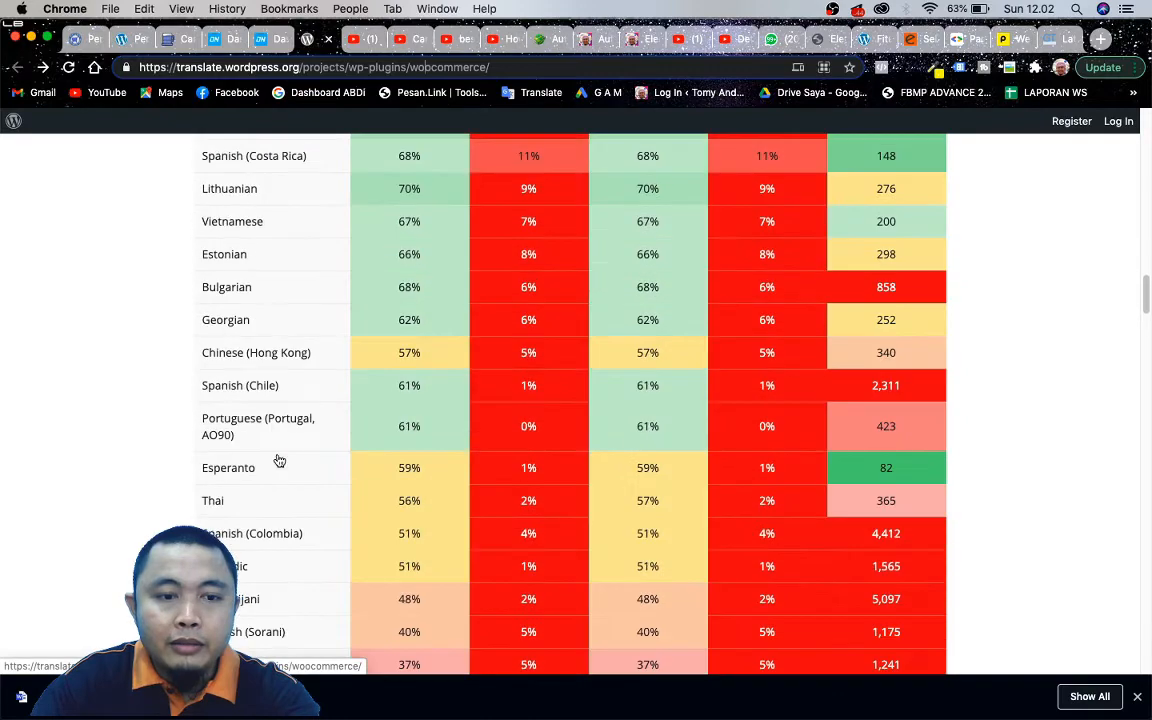
scroll(279, 460, "down", 3)
scroll(278, 460, "down", 4)
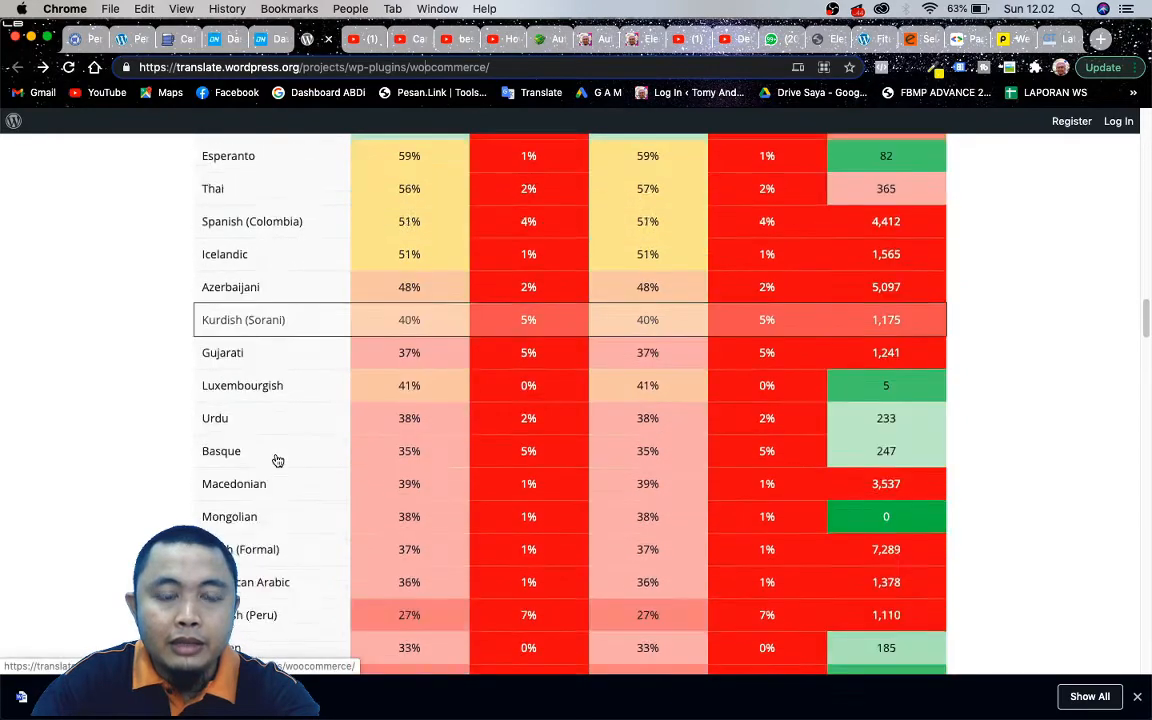
scroll(278, 460, "down", 6)
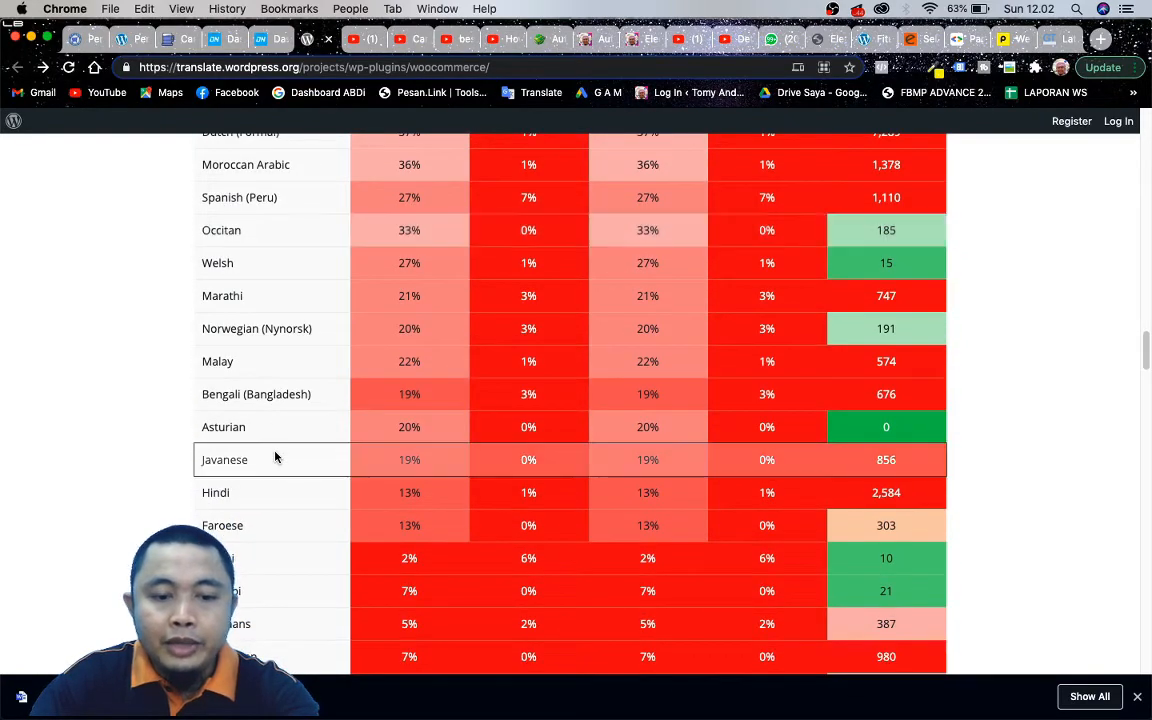
- Find "indone" on the page and open the Indonesian translation of WooCommerce's Stable release
key("super+f")
type("indone")
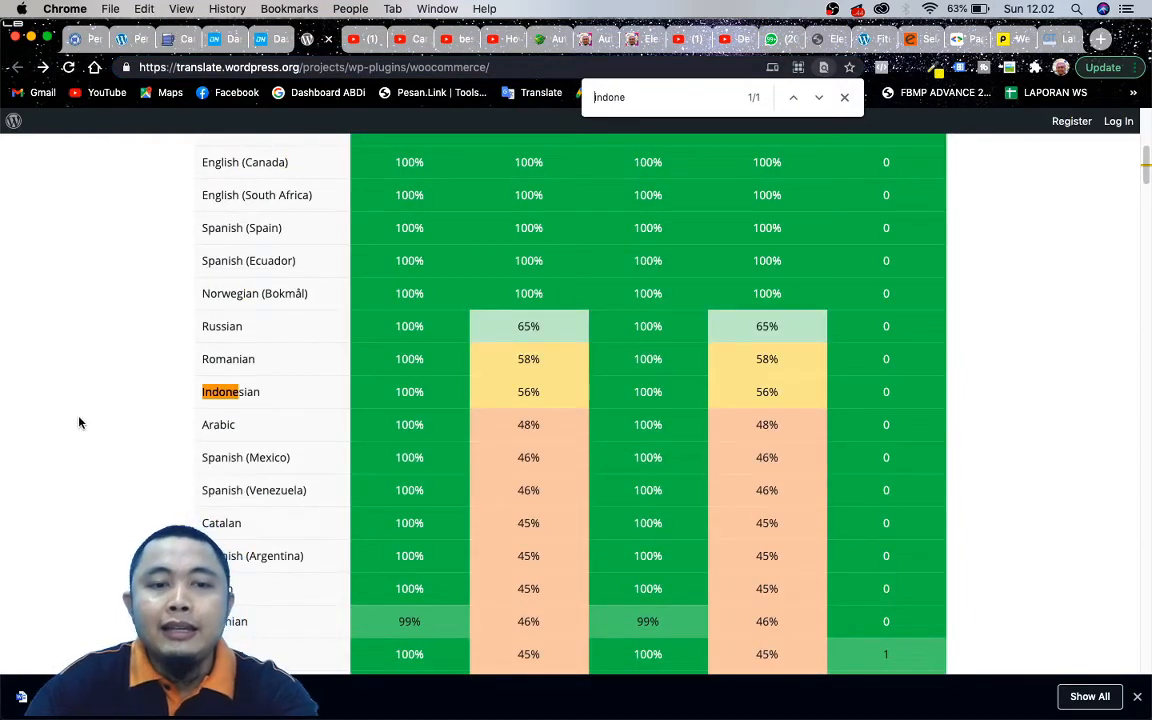
scroll(527, 334, "up", 5)
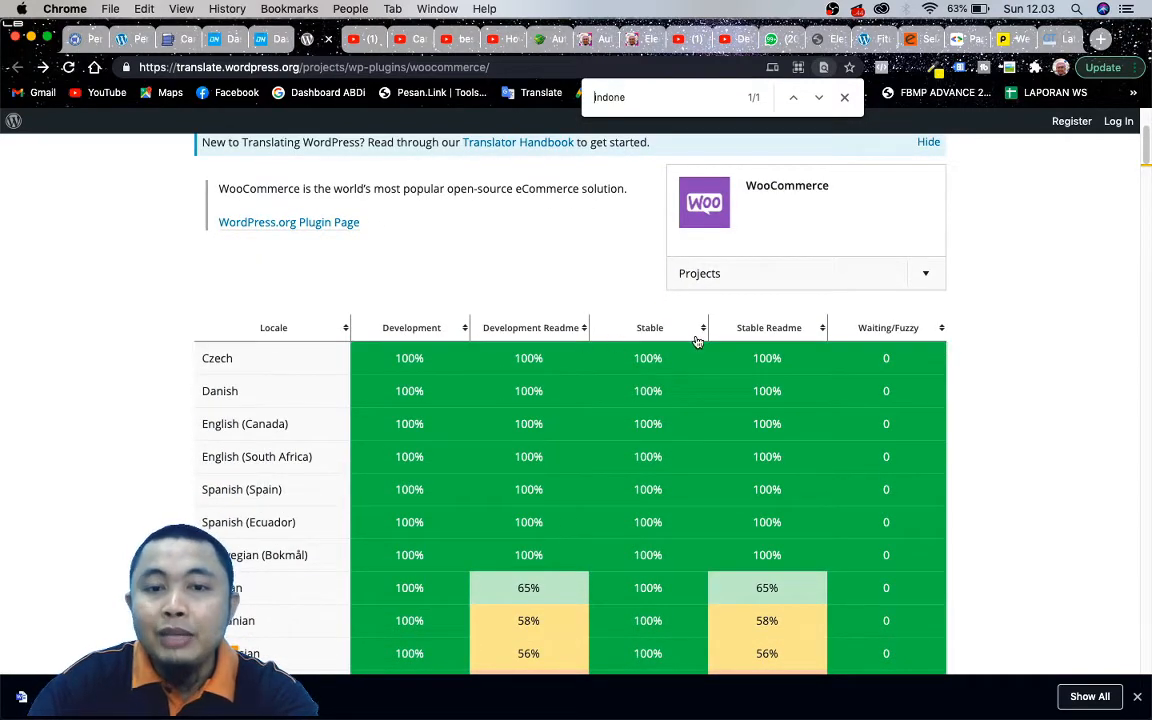
scroll(660, 344, "down", 3)
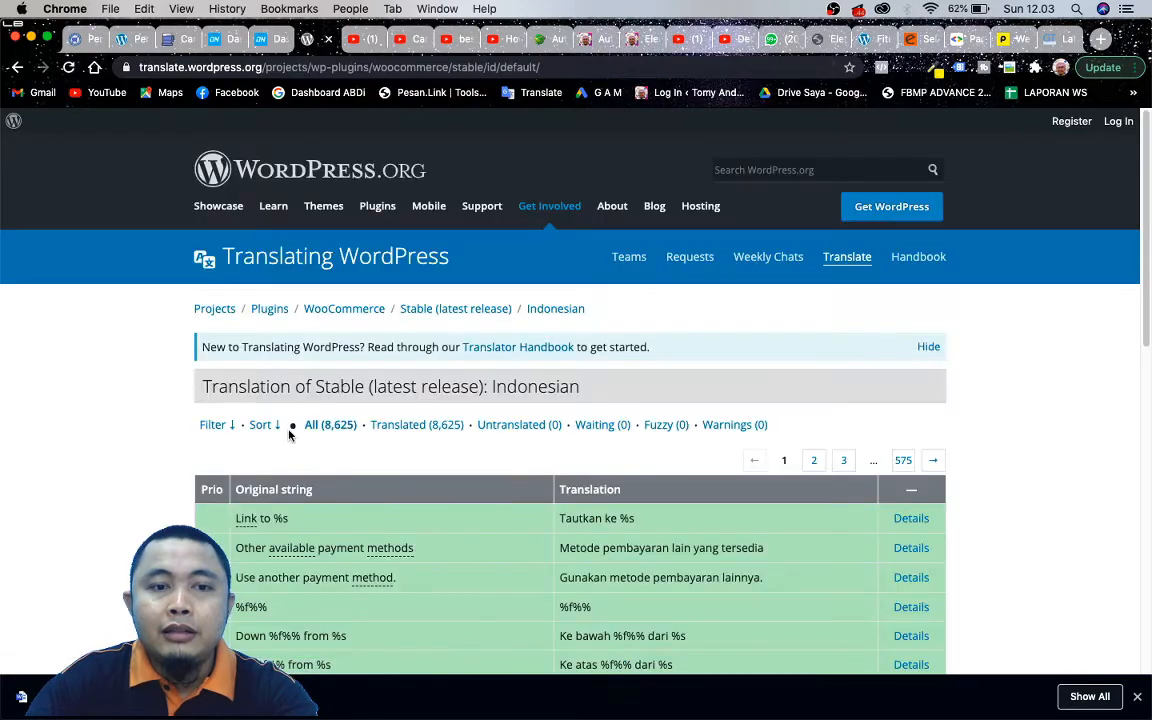
- Export all current Indonesian strings as a Machine Object Message Catalog (.mo) file
scroll(181, 399, "down", 15)
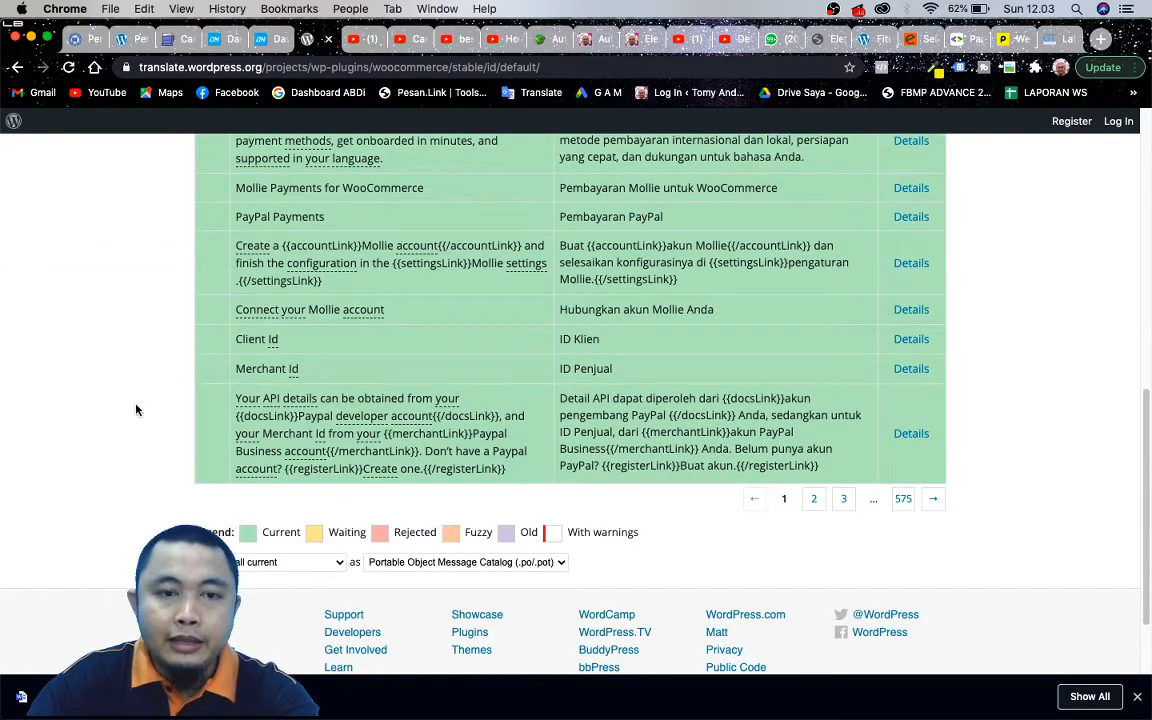
scroll(137, 410, "up", 15)
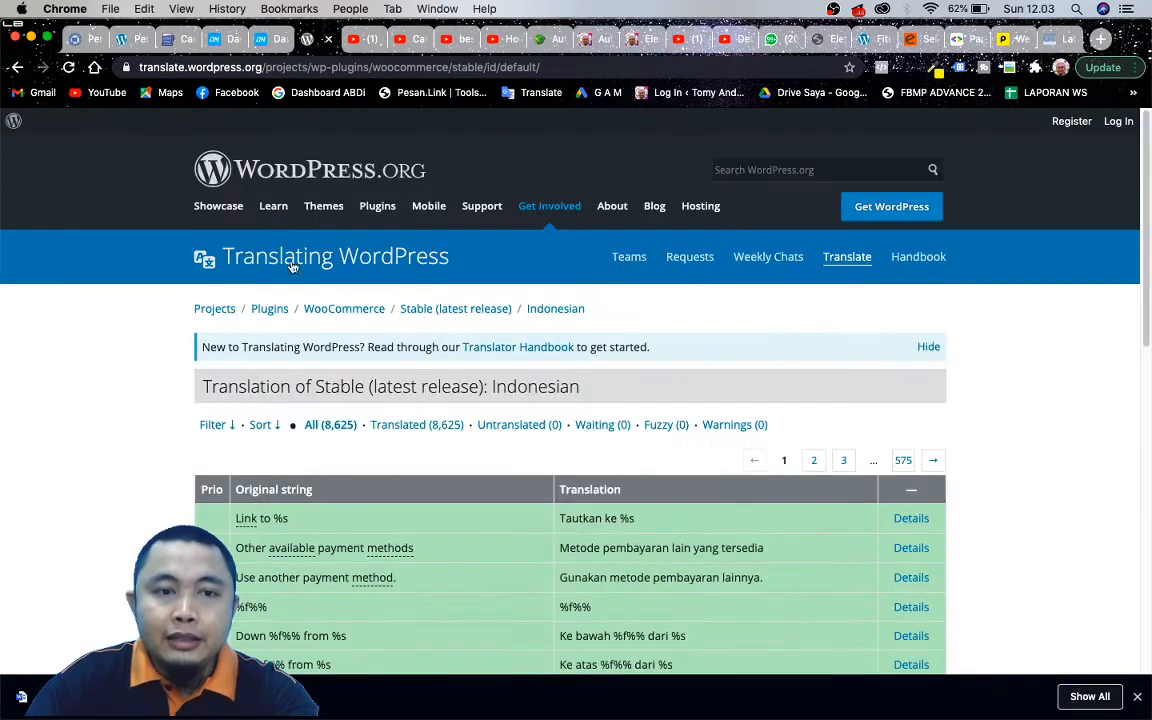
scroll(292, 265, "down", 15)
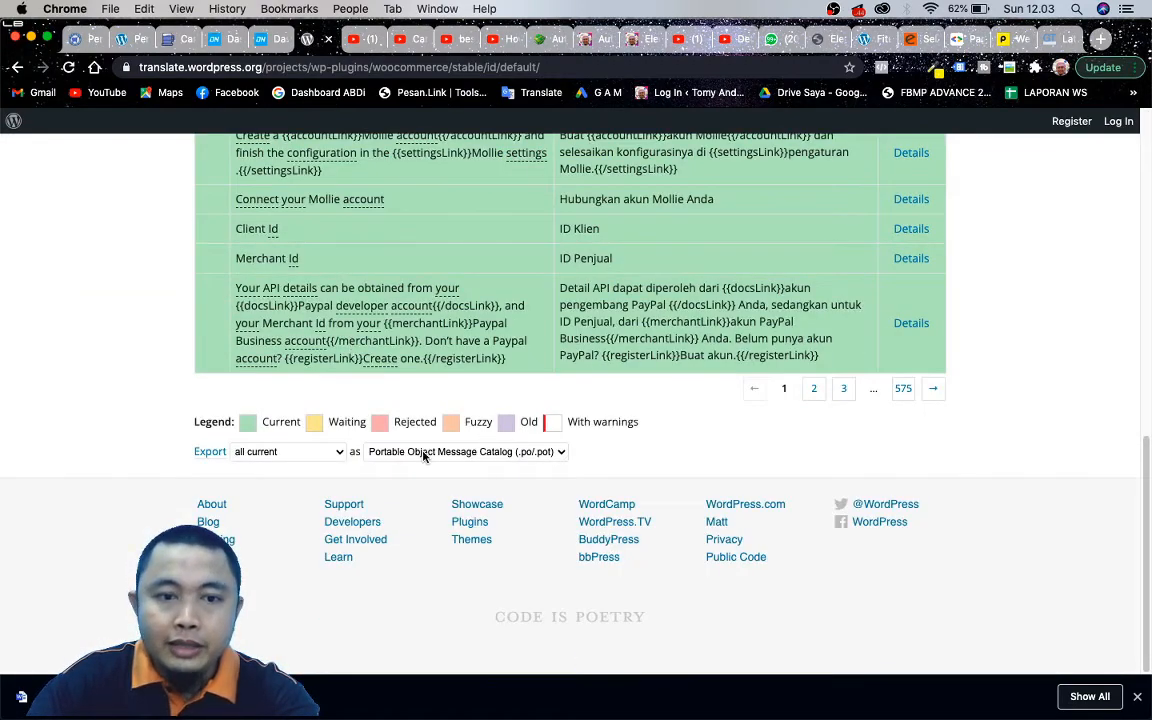
scroll(409, 461, "up", 5)
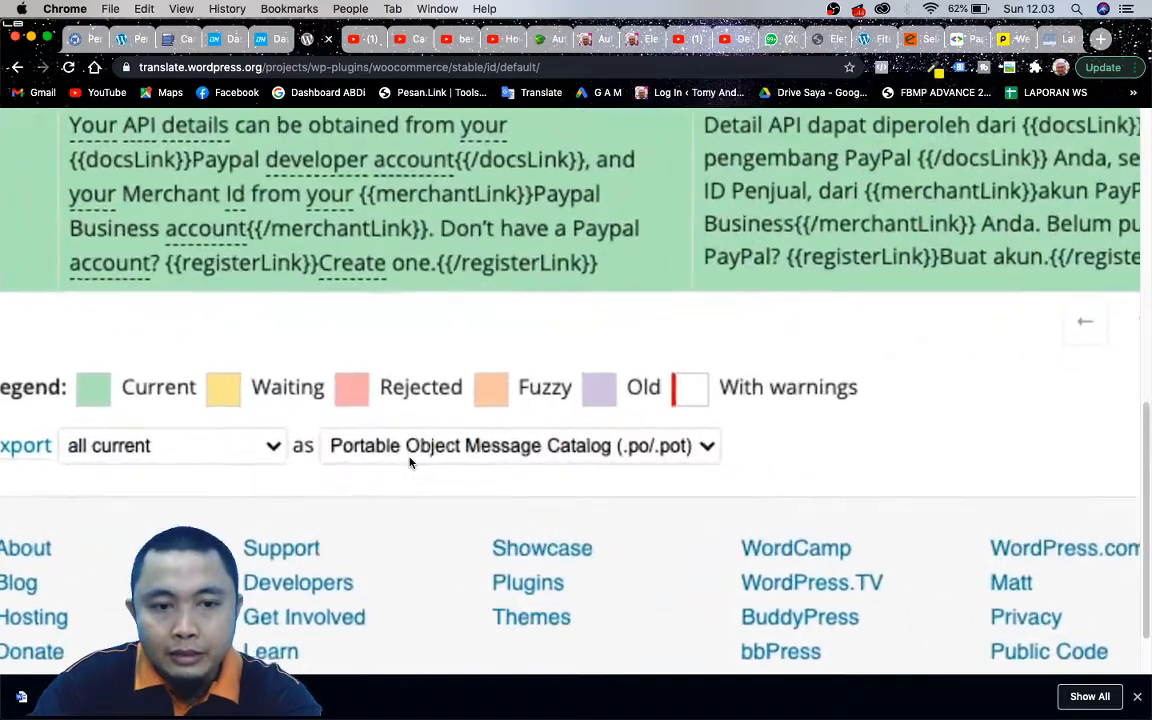
left_click(428, 445)
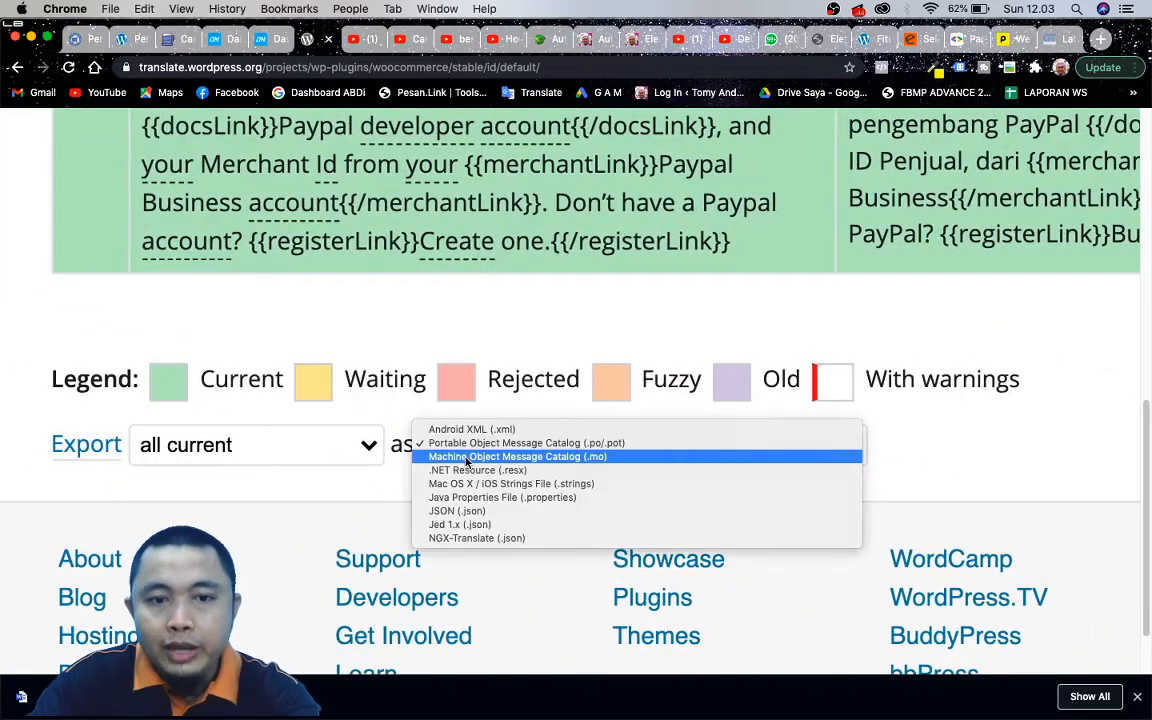
left_click(549, 462)
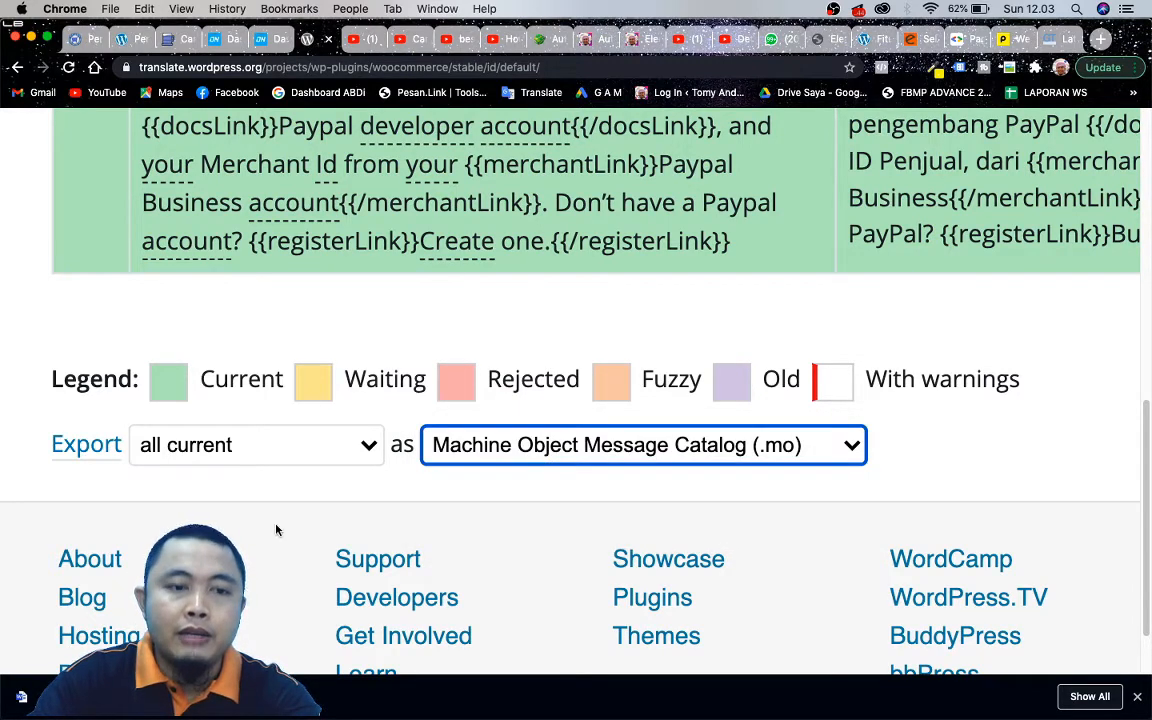
left_click(73, 456)
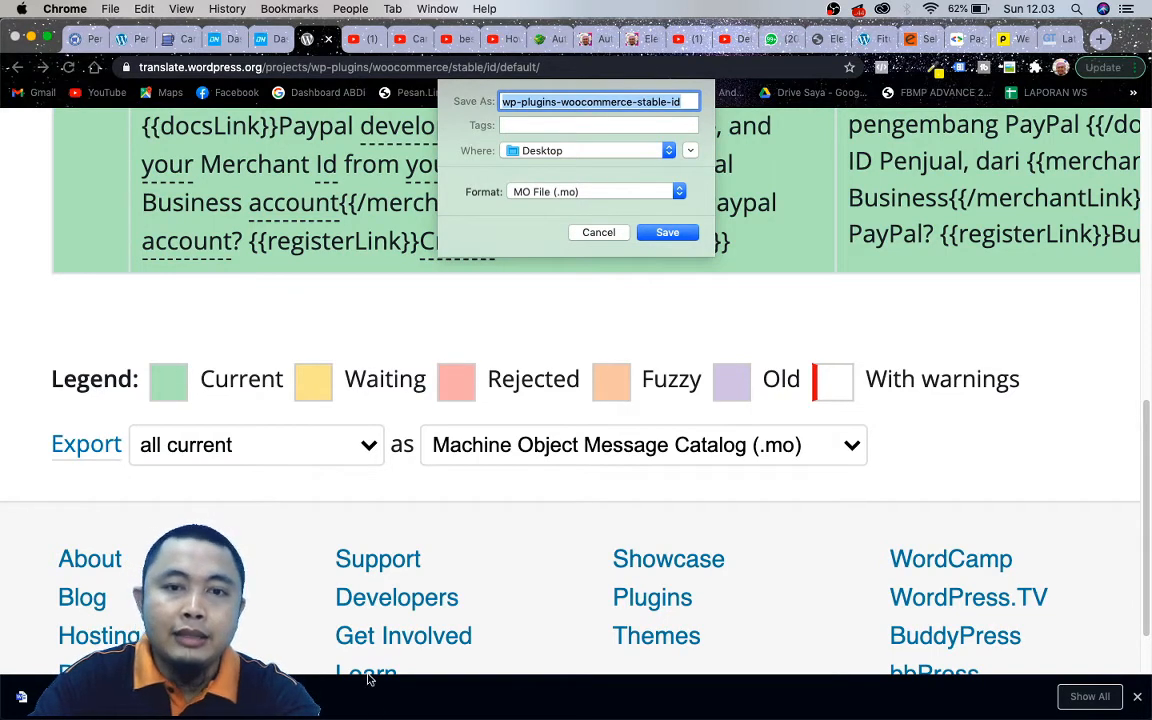
- Switch to Finder and copy the full name of the existing woocommerce-id_ID.mo file
mouse_move(328, 706)
left_click(98, 692)
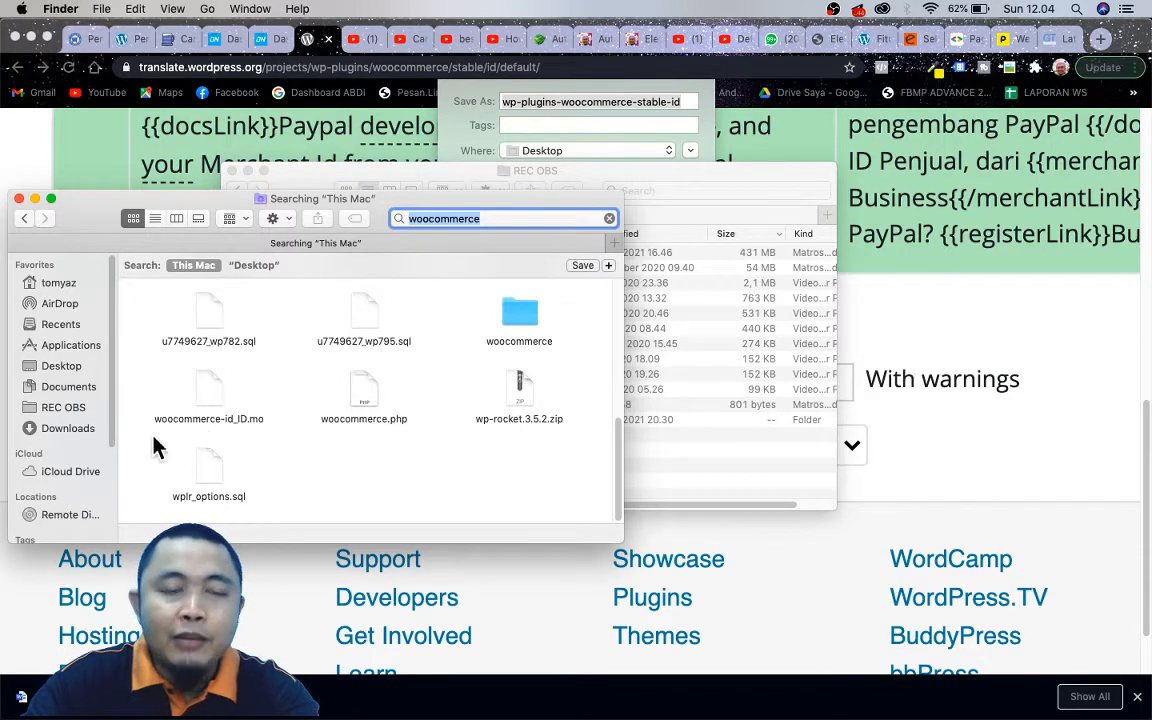
left_click(222, 420)
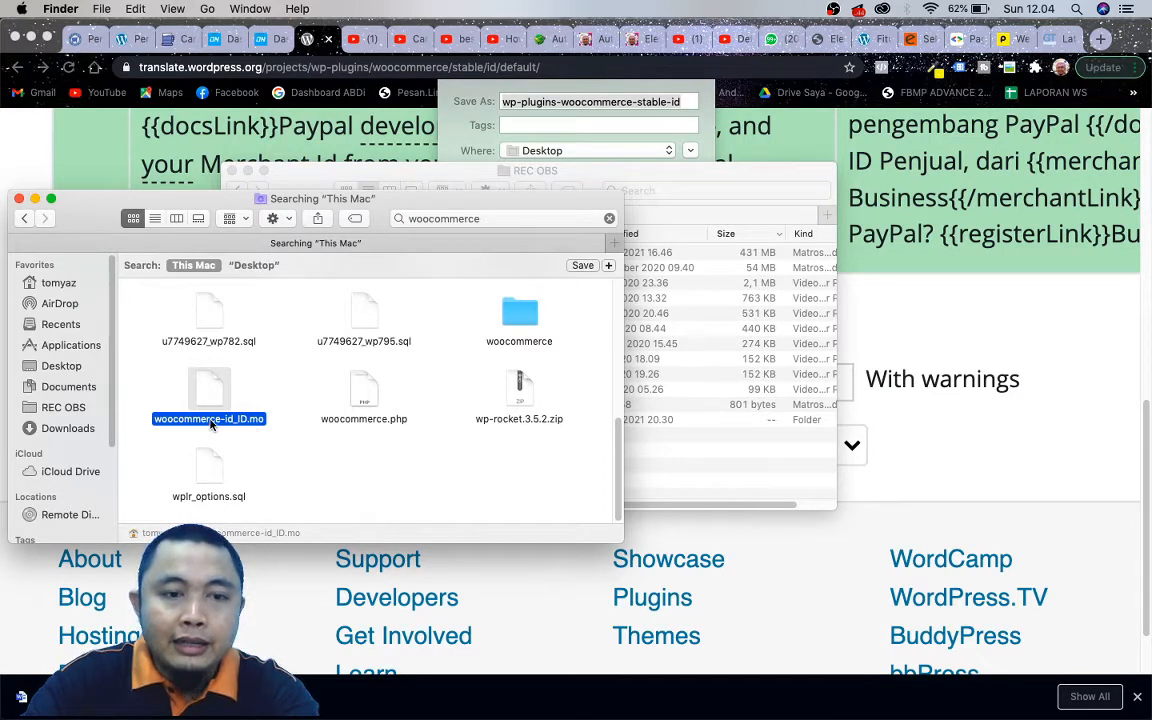
right_click(210, 424)
left_click(150, 442)
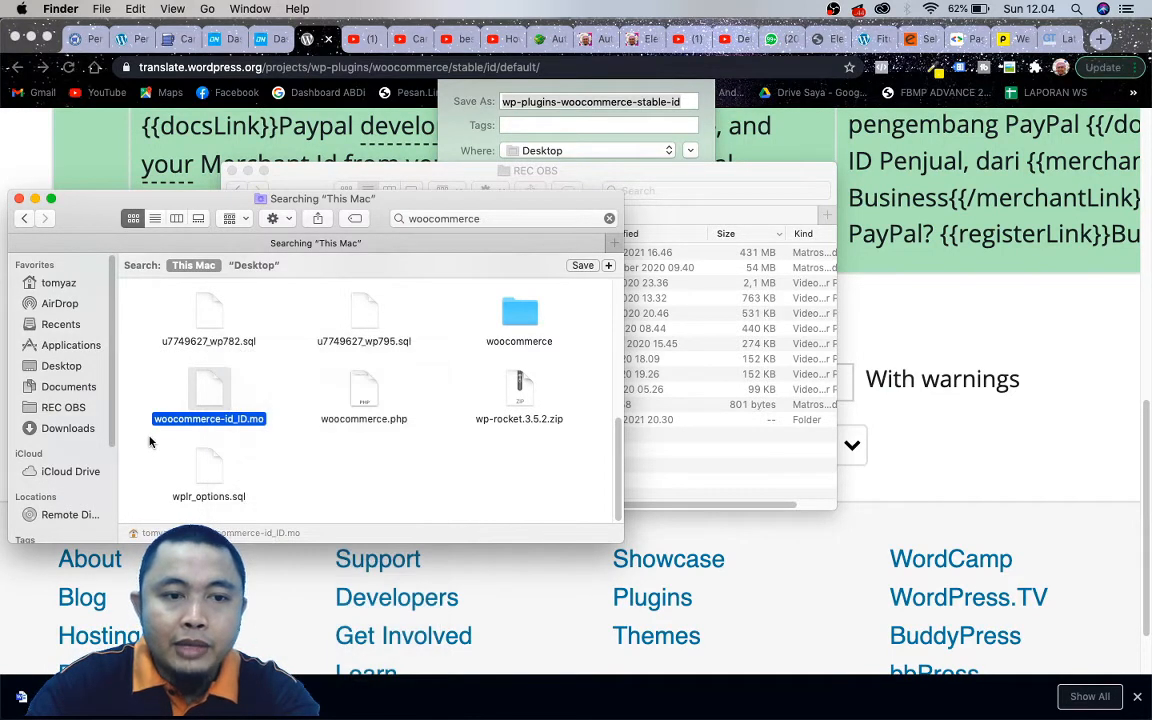
key("Return")
left_click(219, 413)
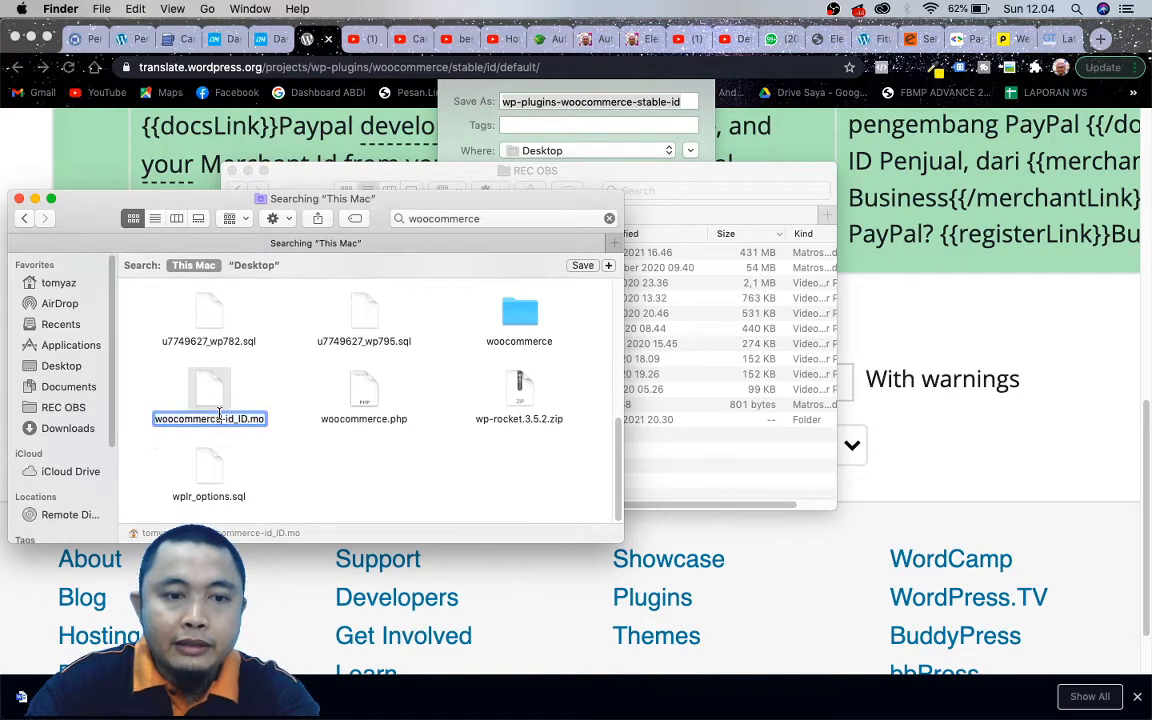
triple_click(219, 413)
key("super+c")
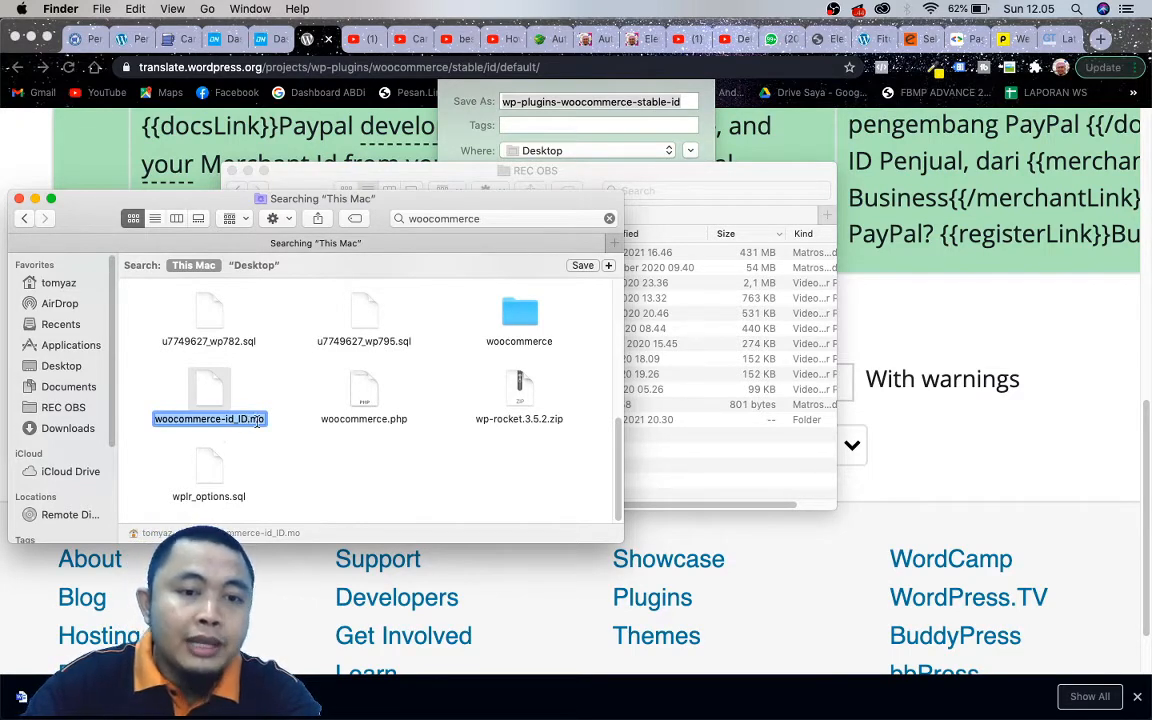
- Name the export woocommerce-id_ID.mo and save it to the Desktop
left_click(590, 101)
left_click(598, 103)
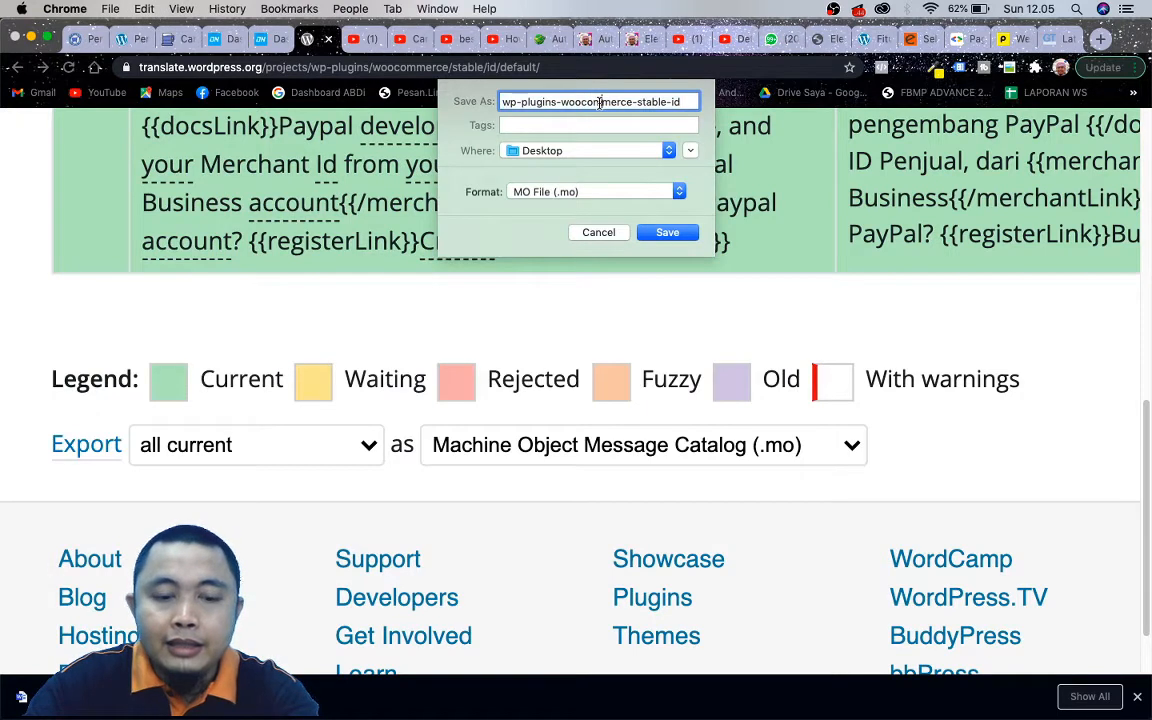
key("super+v")
key("shift+super+Right")
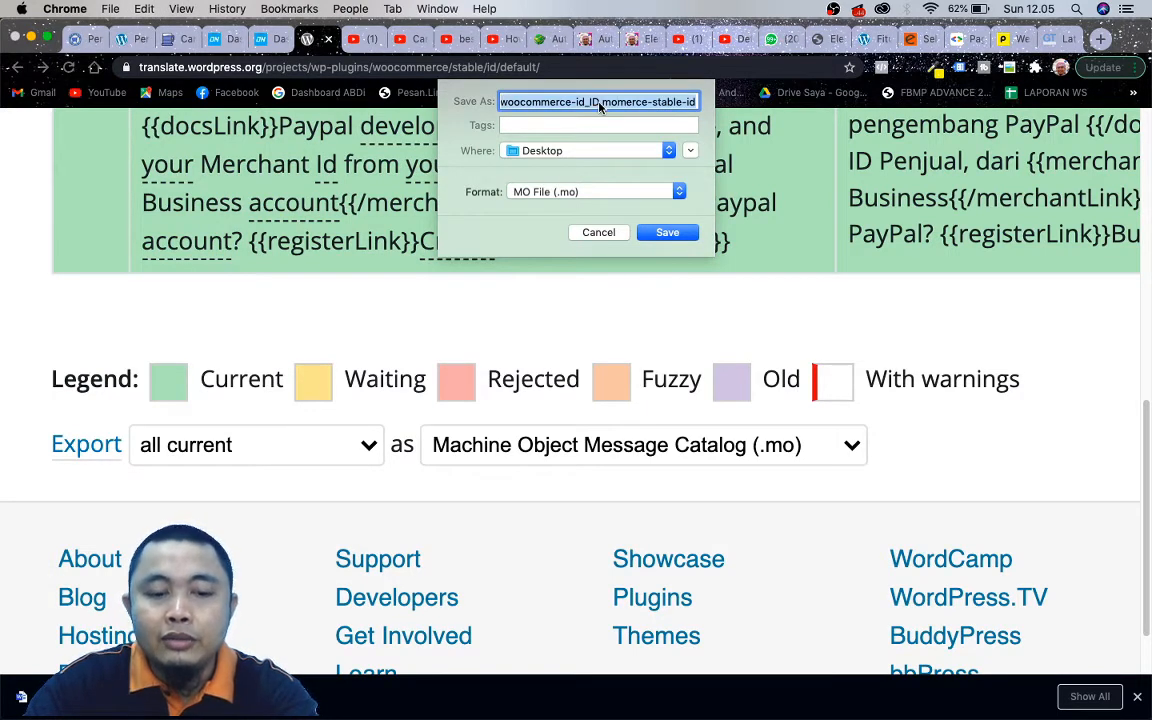
type(".mo")
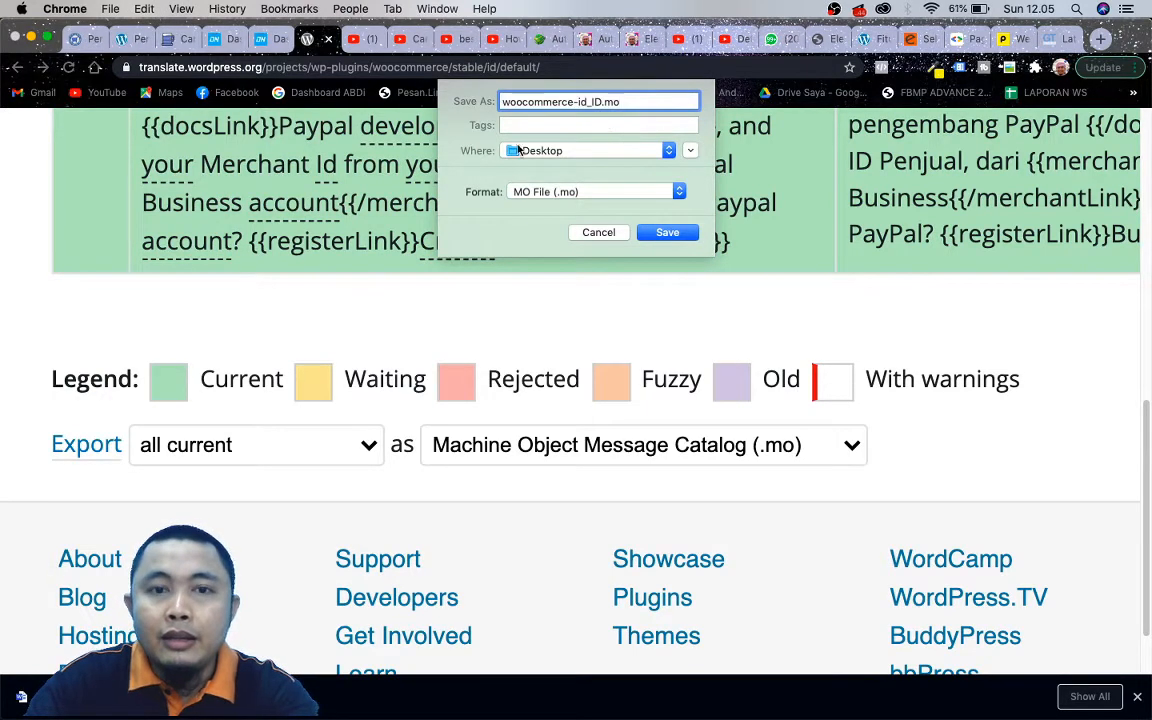
left_click(667, 233)
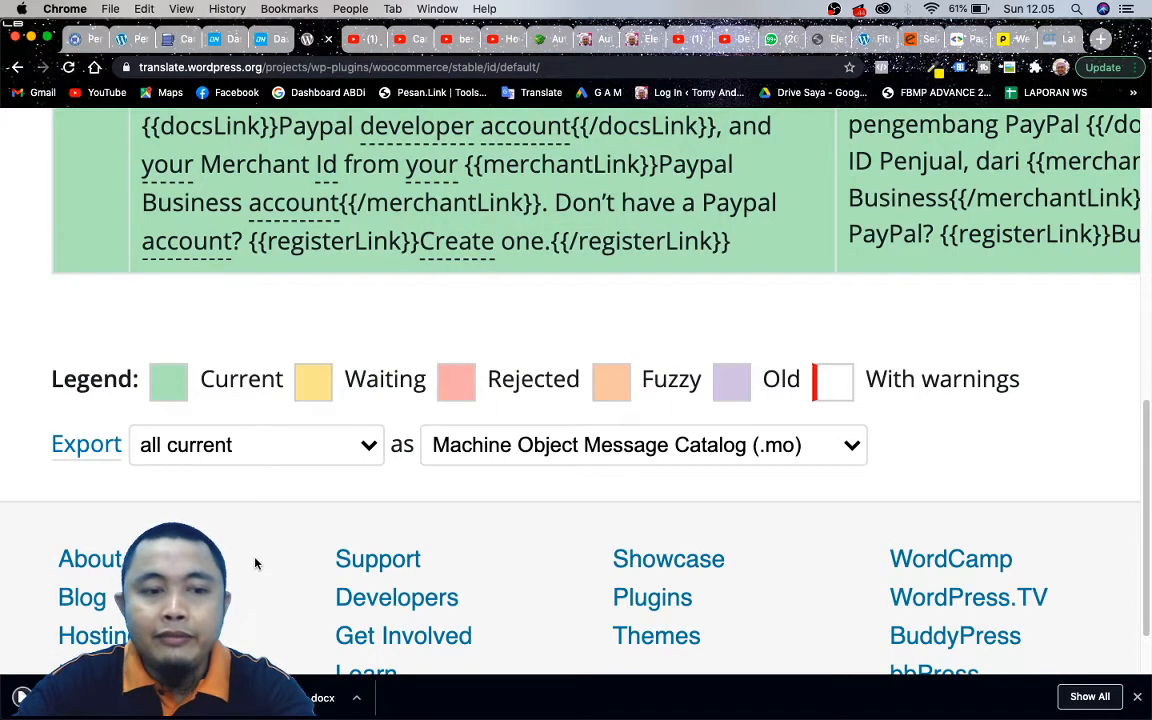
- Reveal the downloaded woocommerce-id_ID.mo in Finder and move the Desktop window beside the search results
left_click(333, 697)
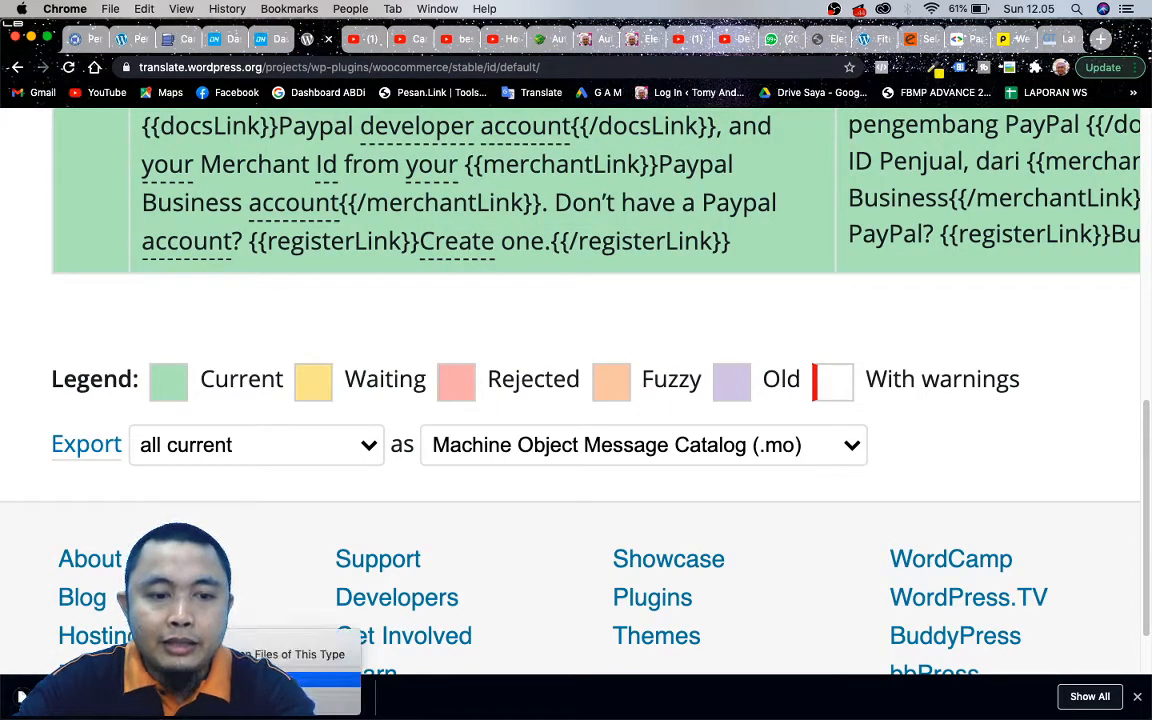
left_click(300, 681)
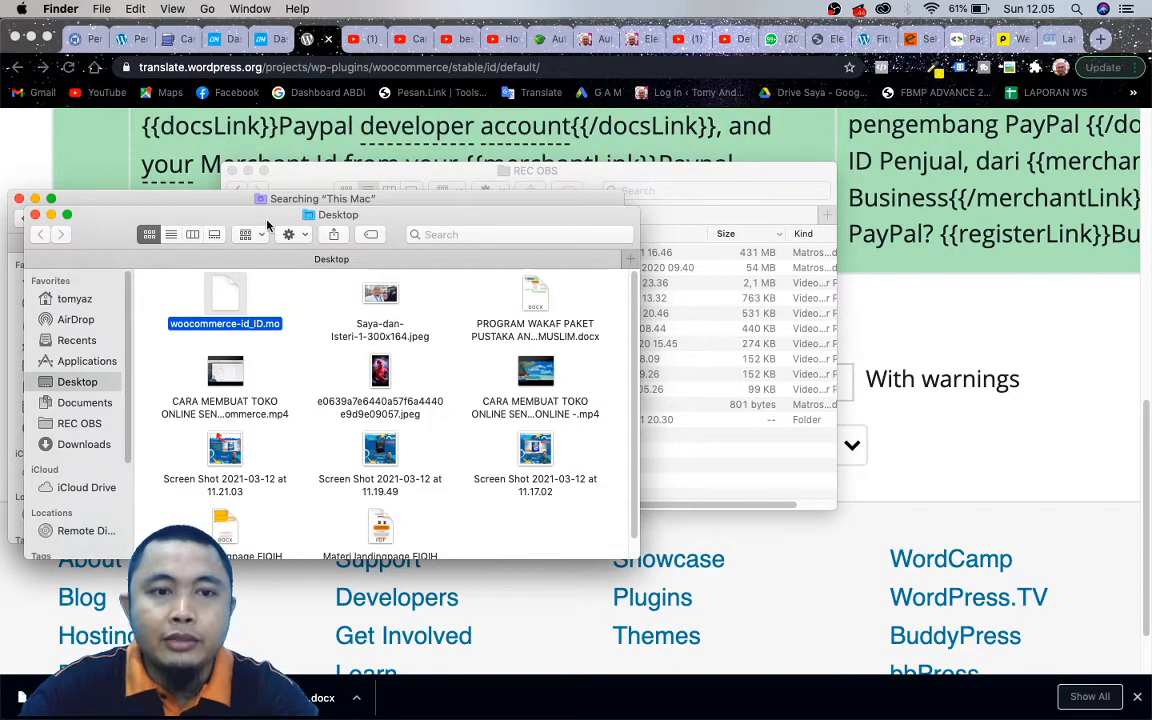
left_click_drag(198, 231, 658, 290)
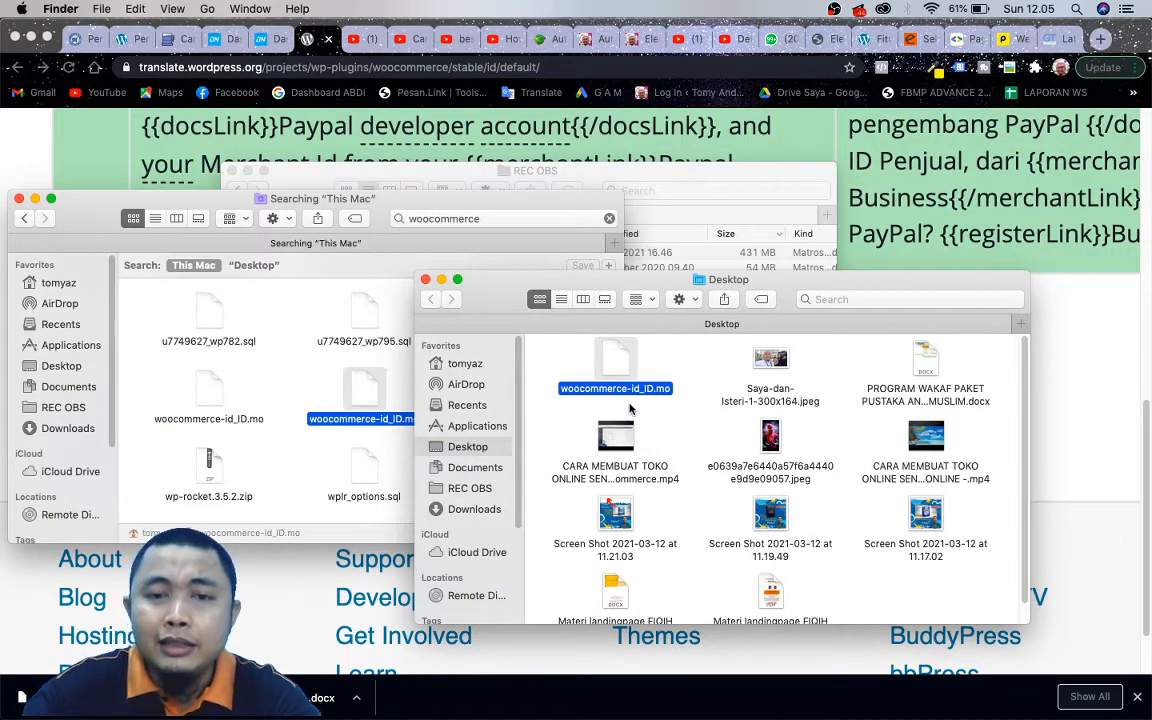
- Return to Chrome, open cPanel for the Qolan.xyz hosting, and bring up the Beliyaa.com hosting details
left_click(308, 40)
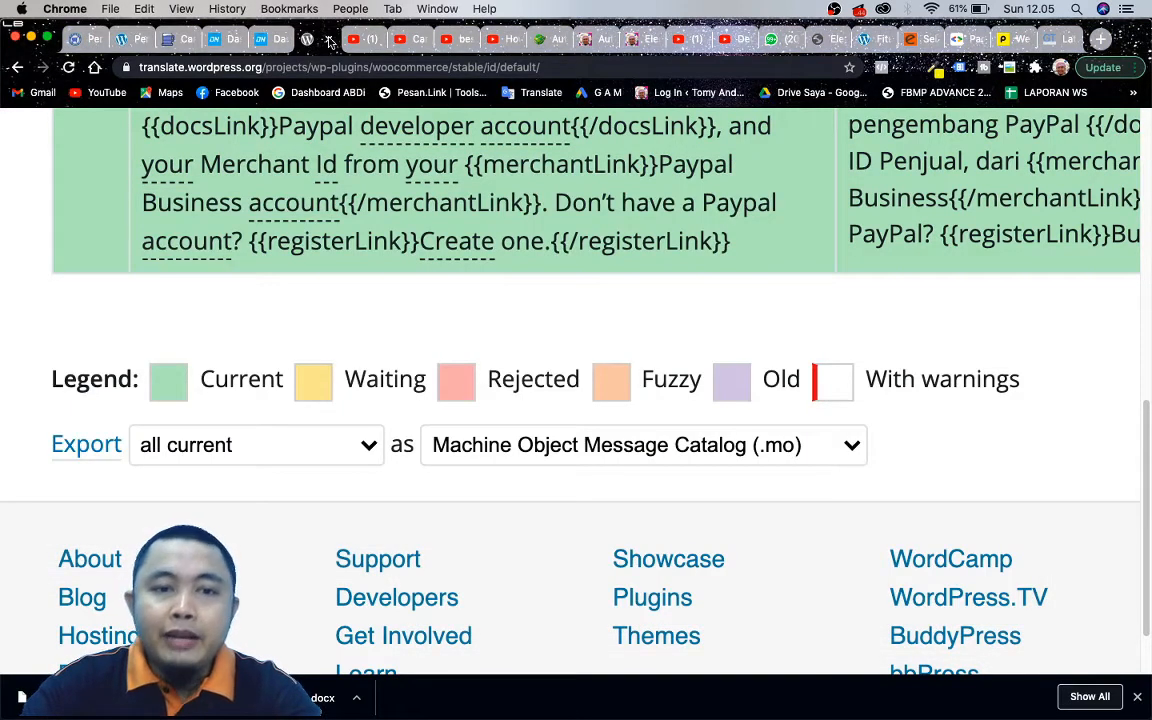
left_click(225, 37)
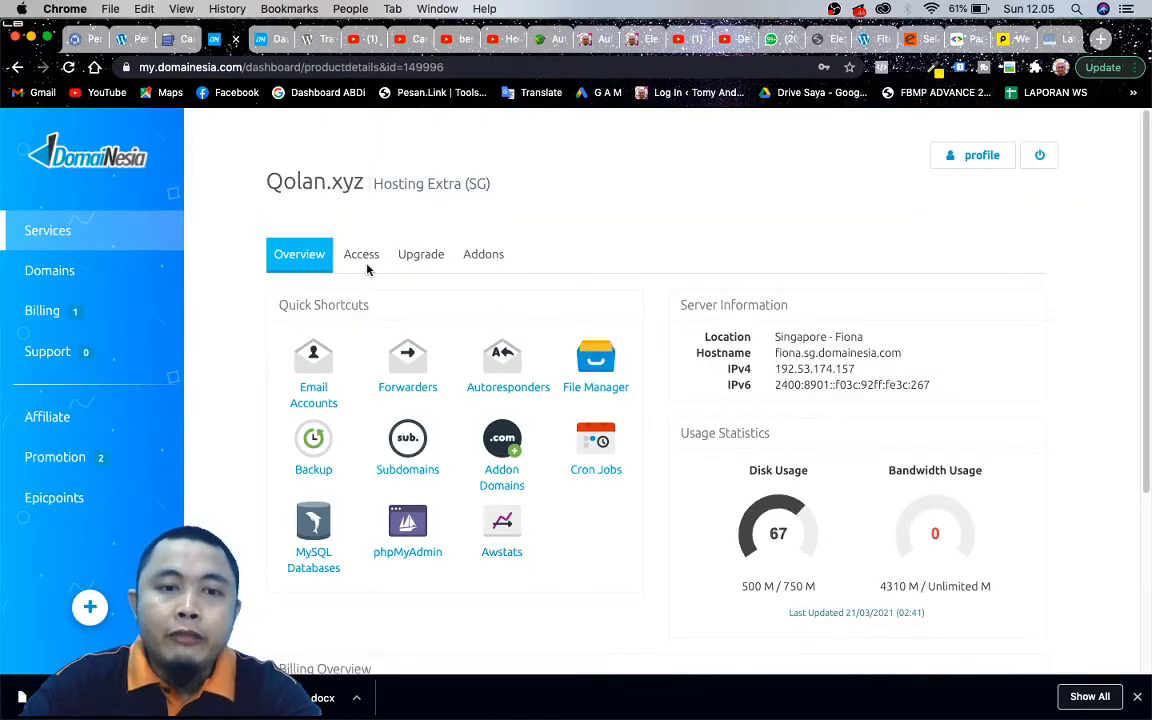
left_click(364, 257)
left_click(338, 413)
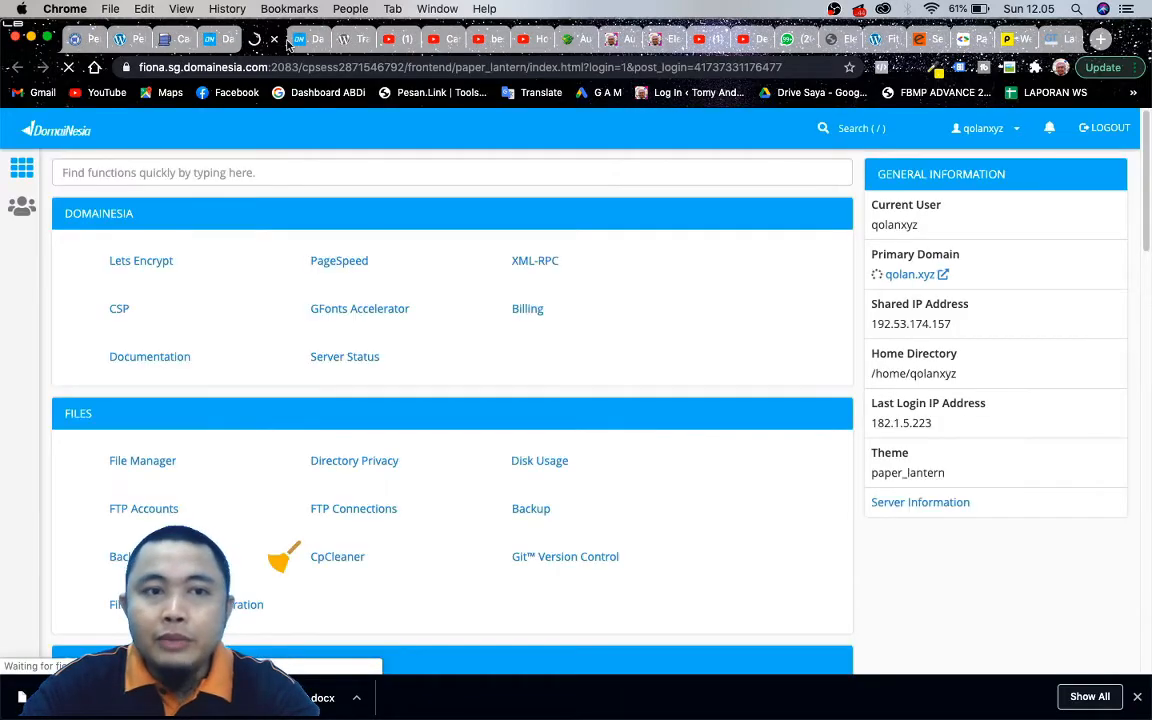
left_click(302, 41)
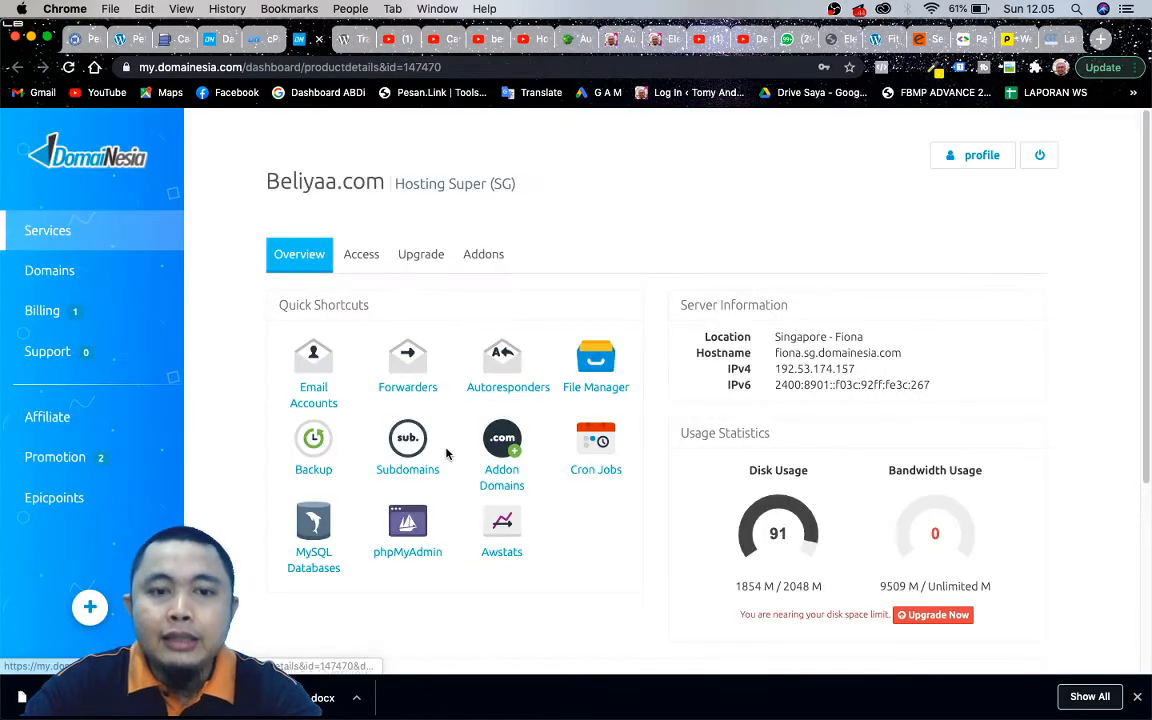
- Log in to cPanel for the Beliyaa.com hosting and close its hosting details page
left_click(362, 256)
left_click(355, 416)
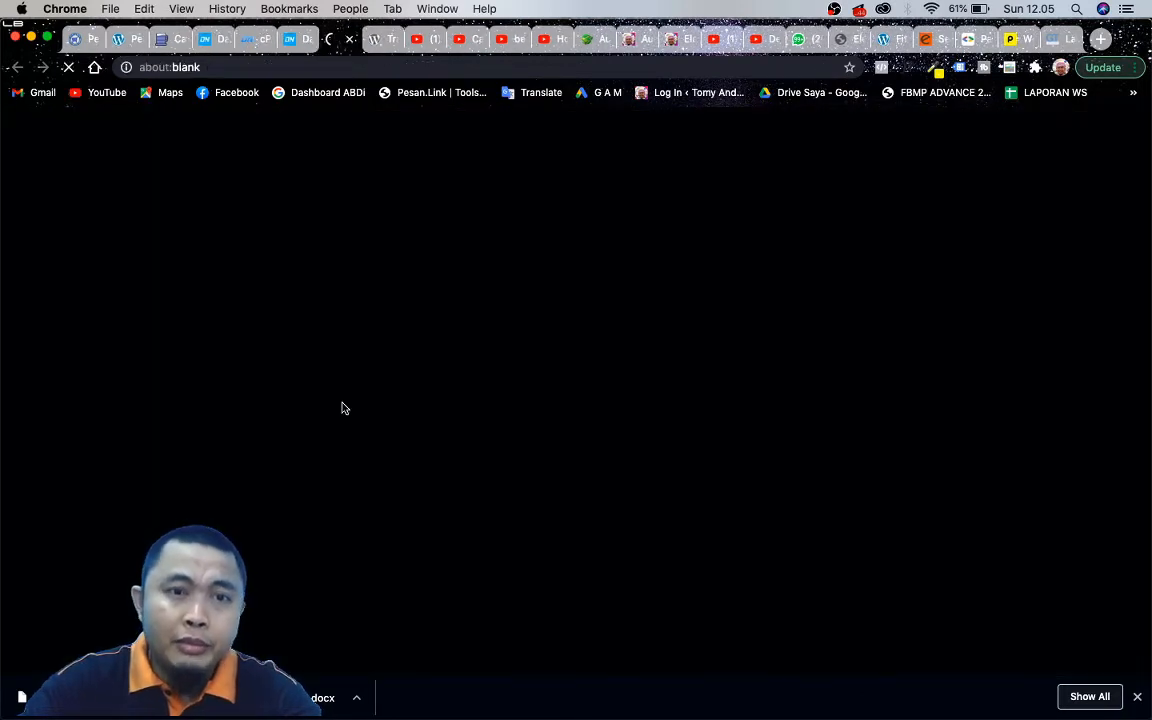
left_click(306, 42)
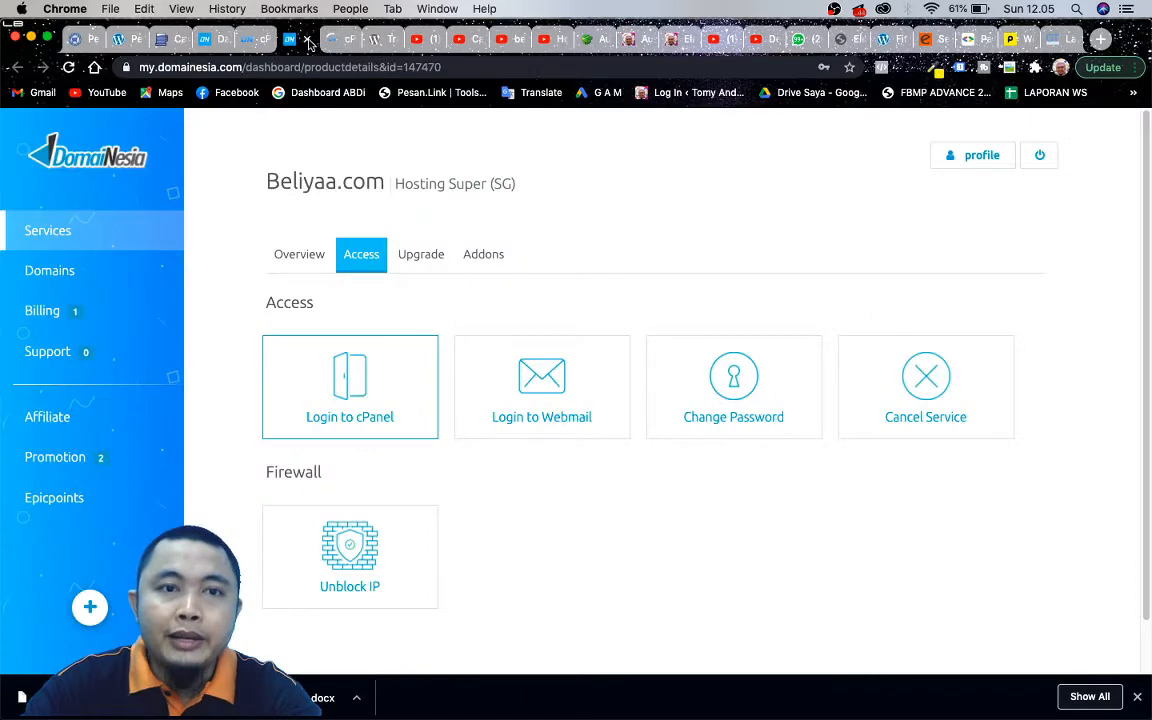
left_click(307, 42)
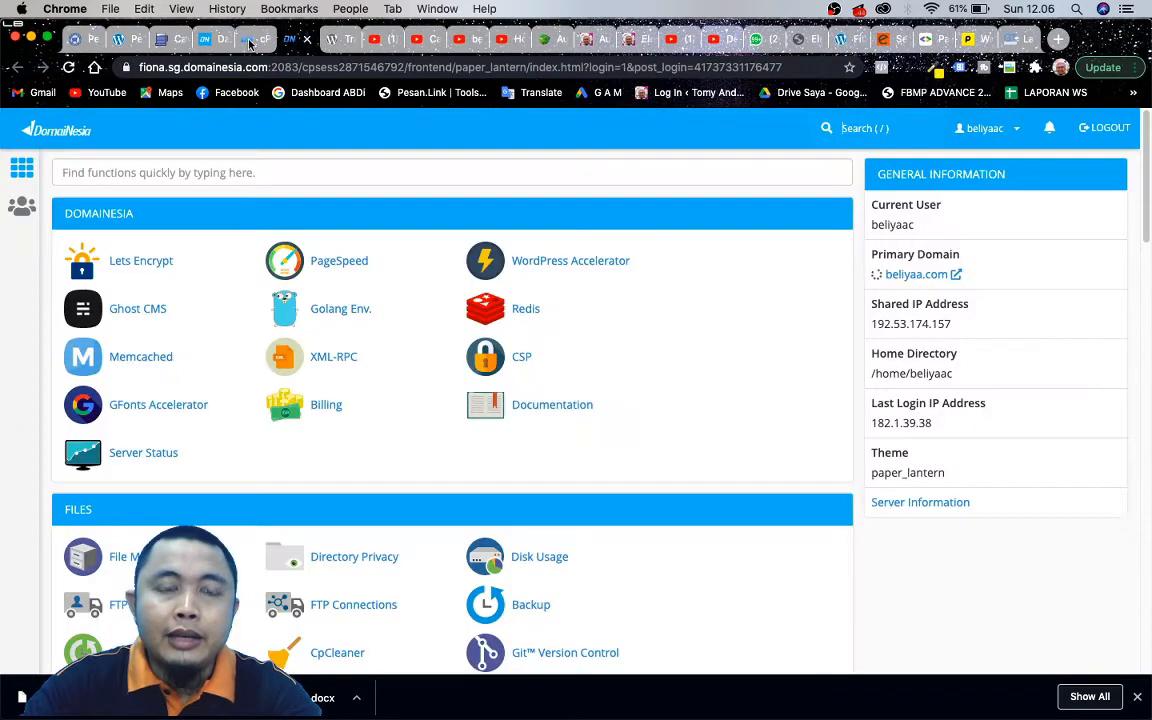
left_click(249, 42)
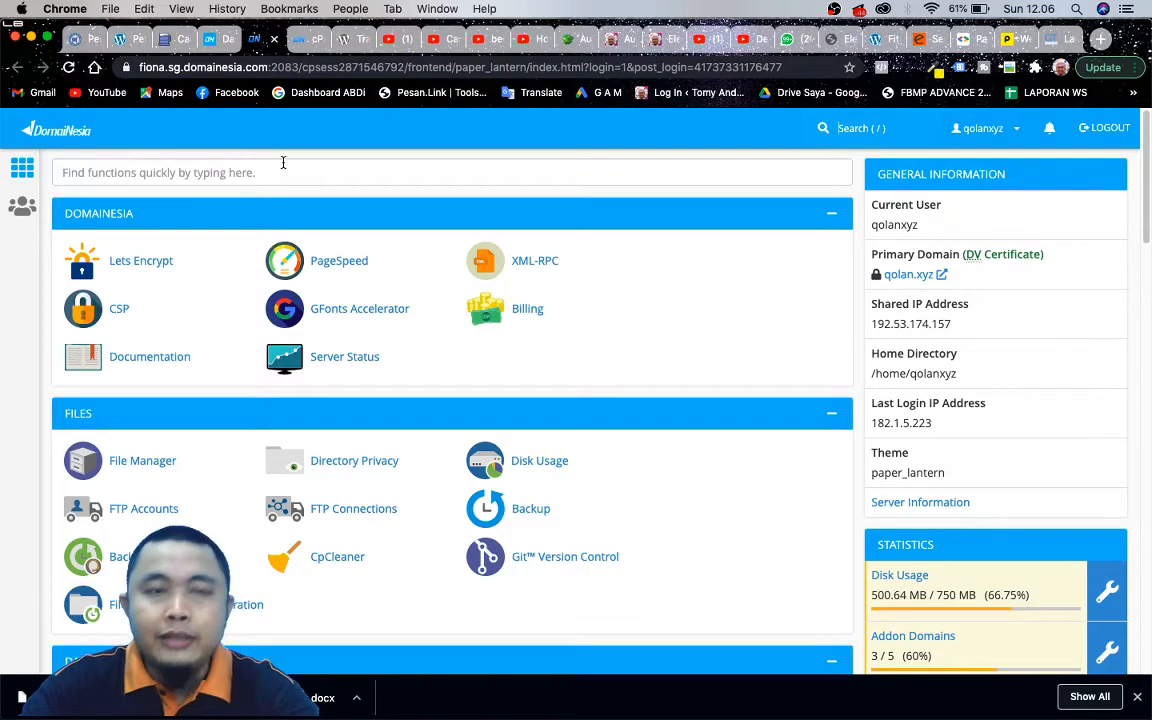
left_click(306, 42)
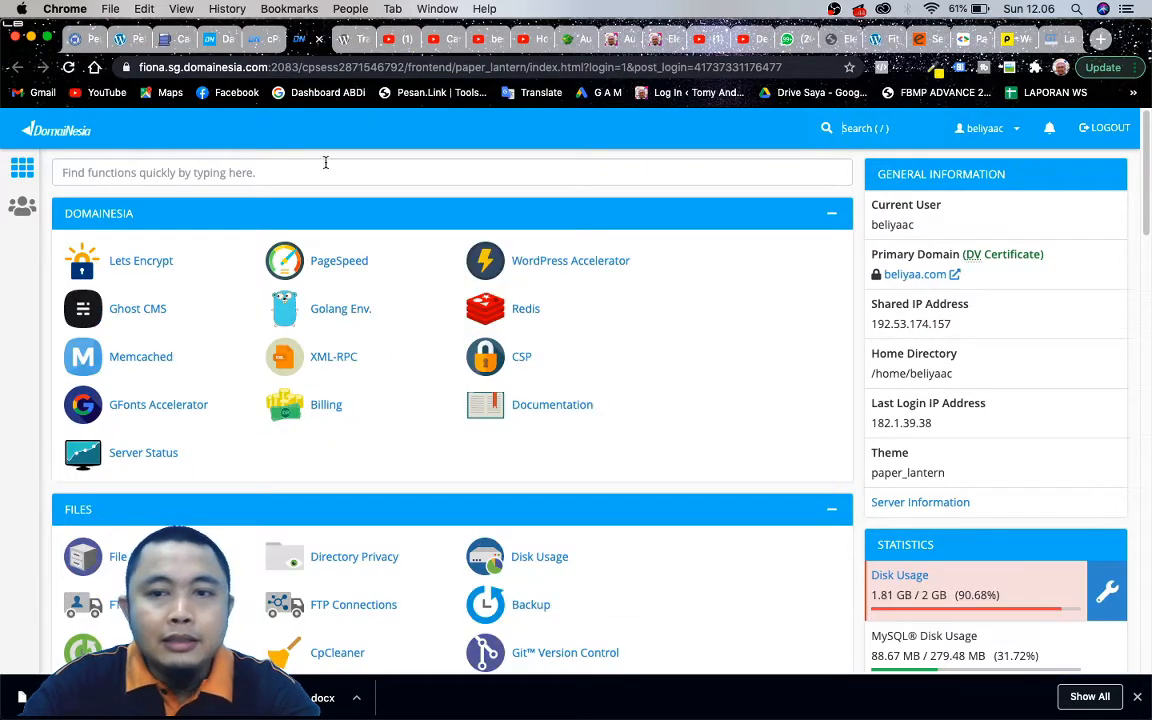
- Open the Beliyaa.com File Manager and go to public_html/wp-content/languages
left_click(182, 175)
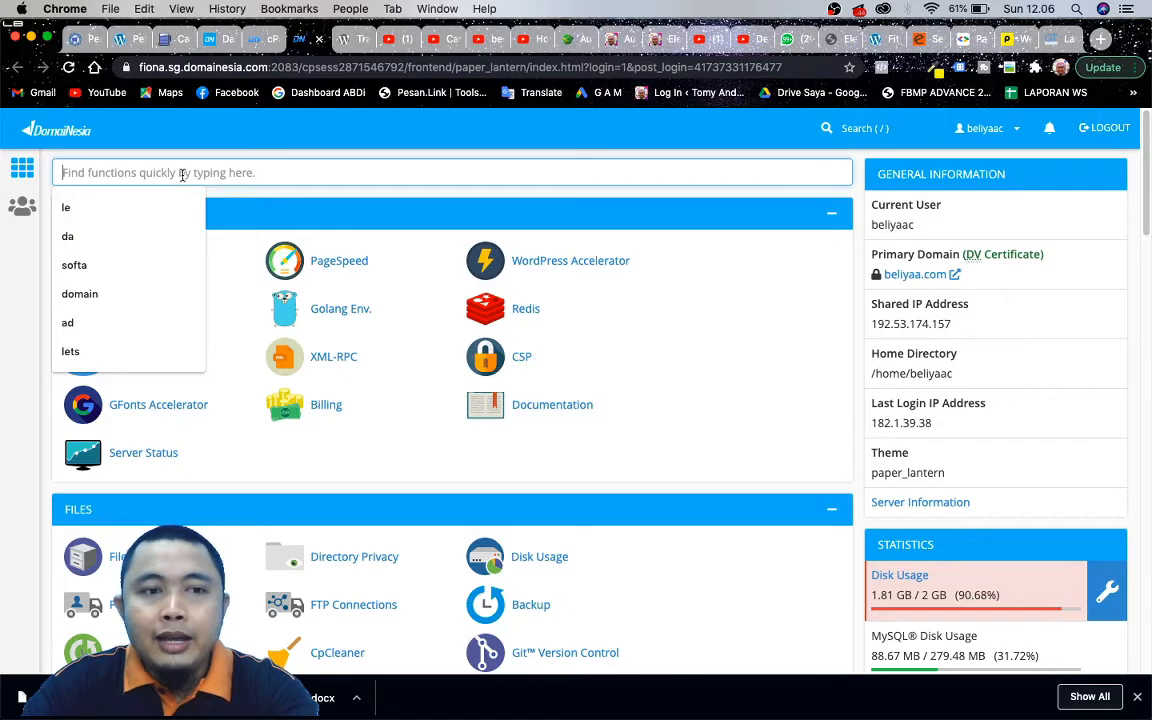
left_click(120, 560)
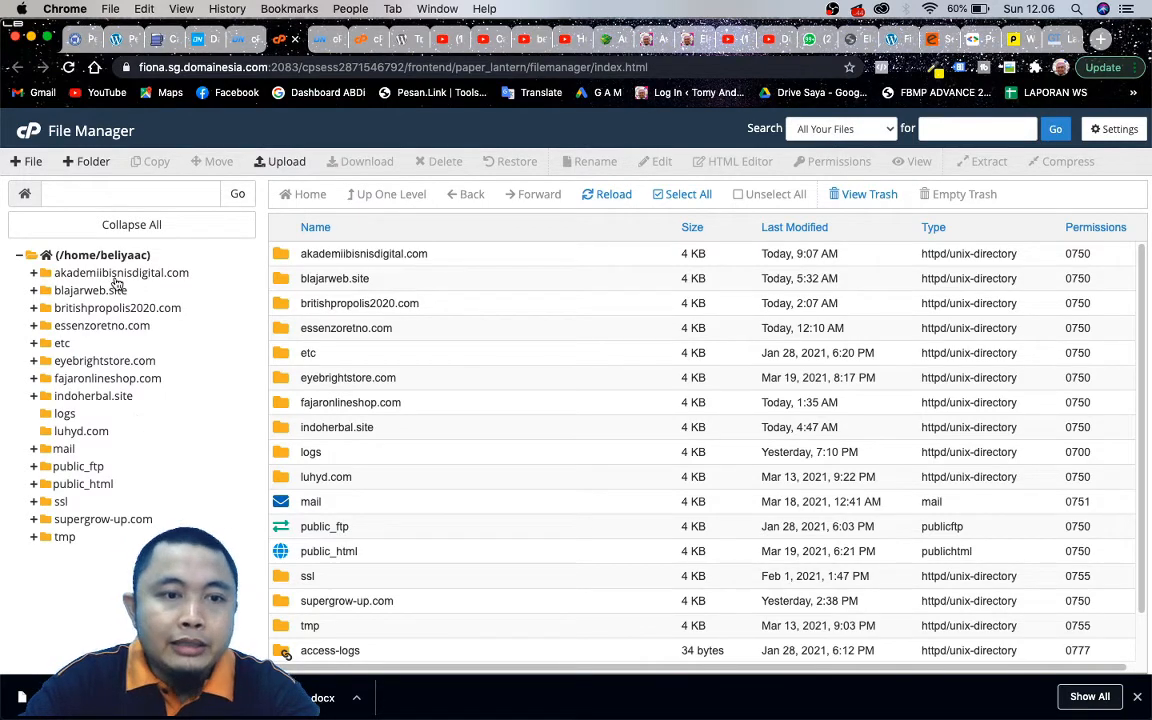
scroll(354, 304, "up", 5)
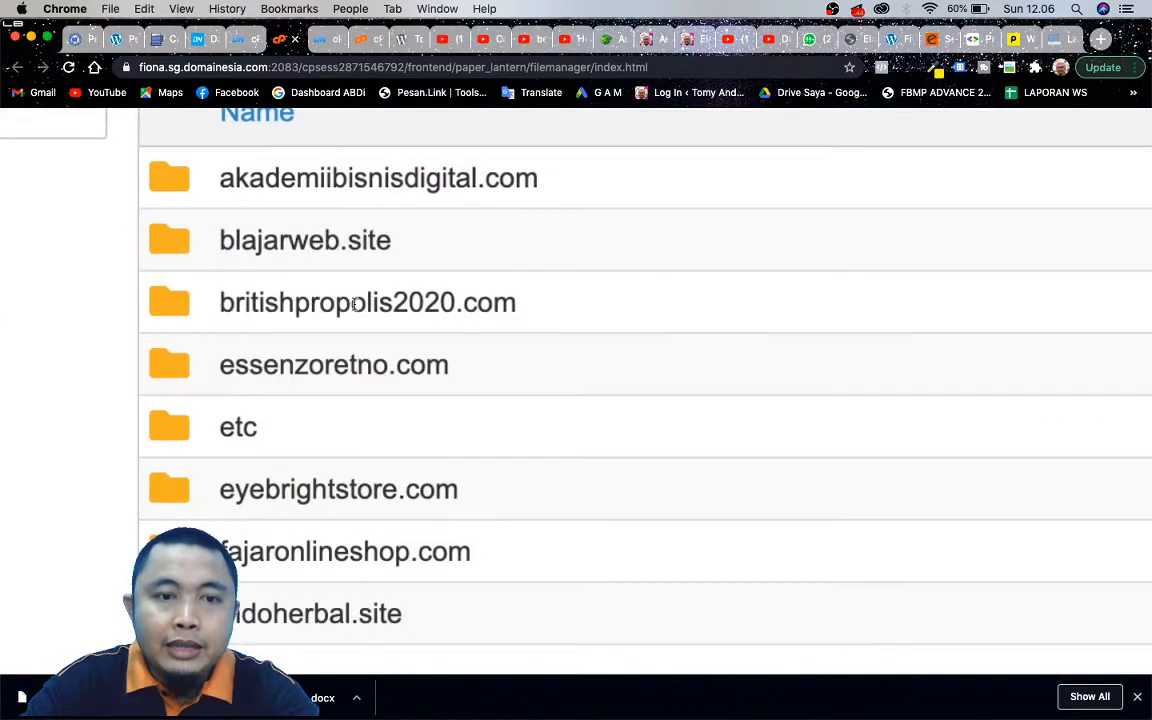
scroll(354, 304, "down", 5)
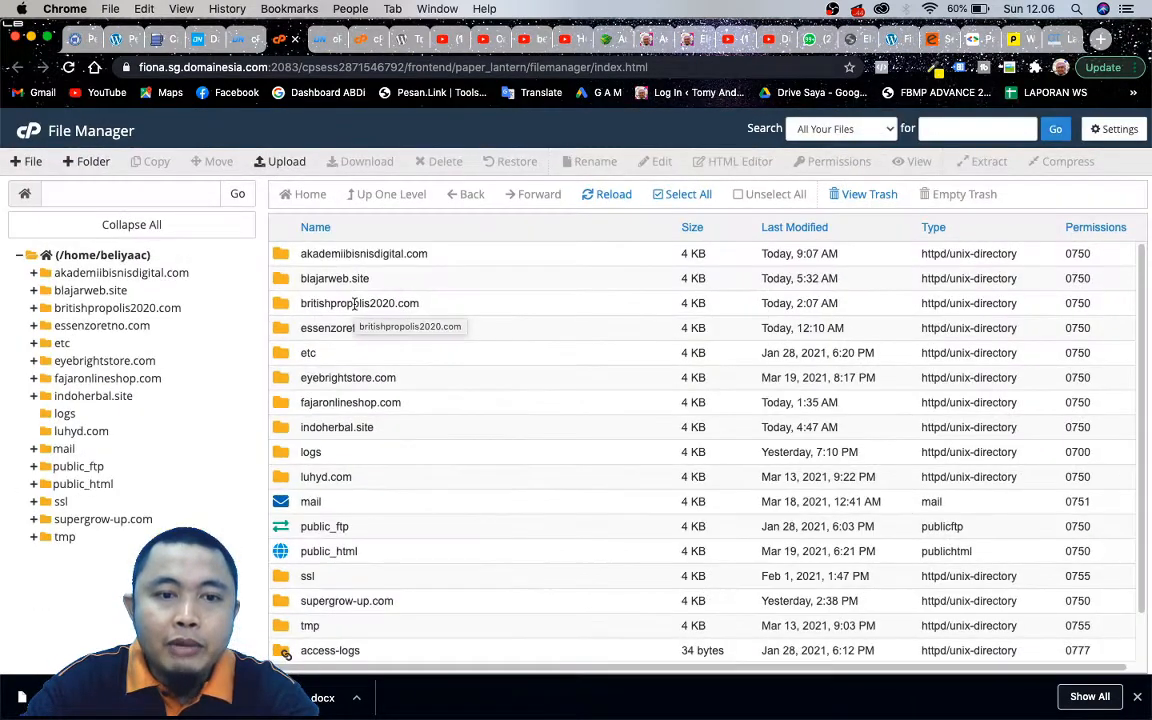
left_click(82, 484)
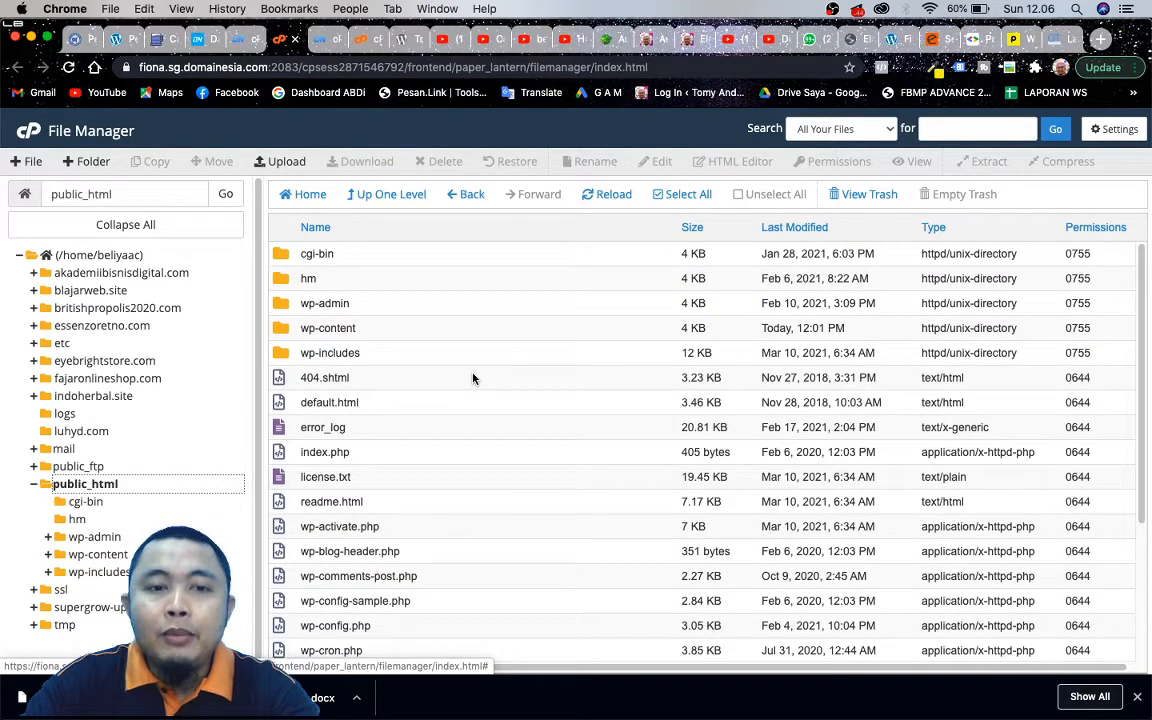
double_click(352, 335)
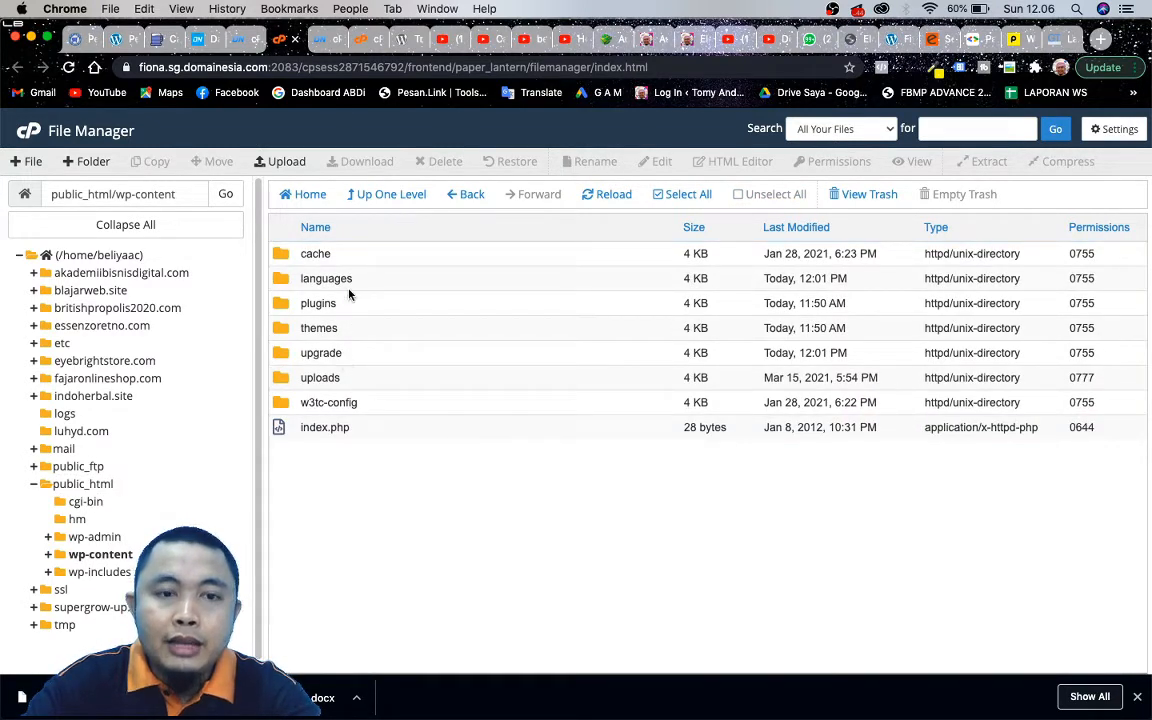
double_click(398, 282)
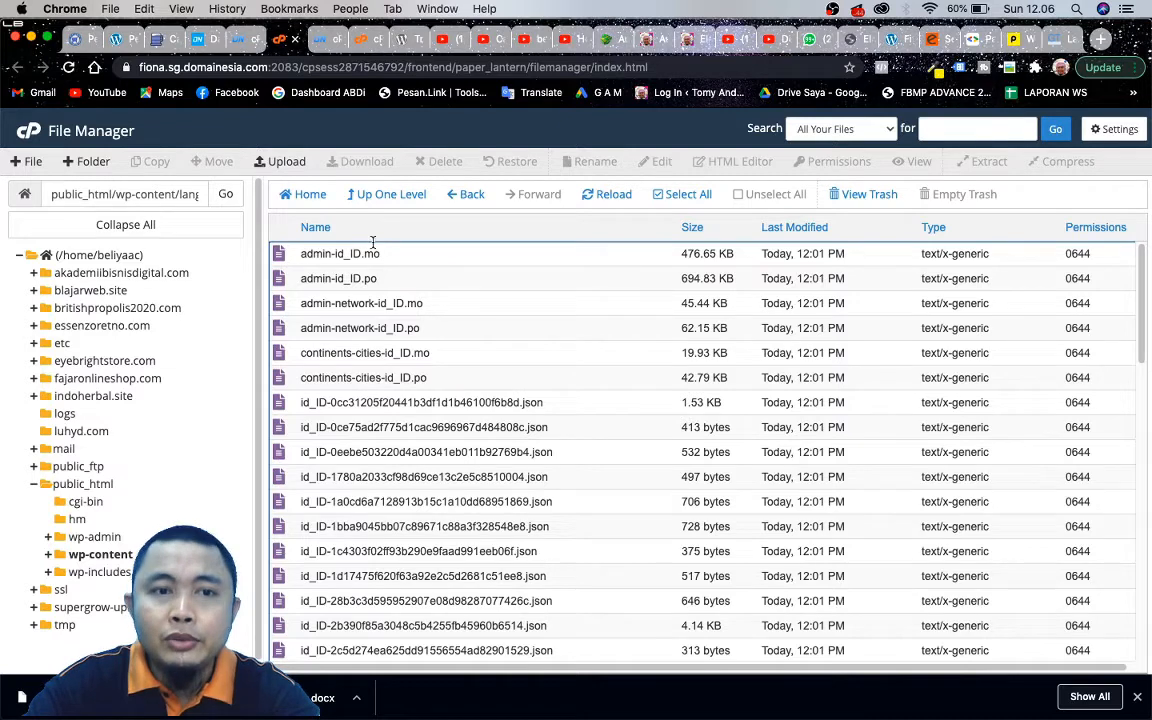
- Create a folder named woocommerce inside the languages folder and open it
left_click(88, 162)
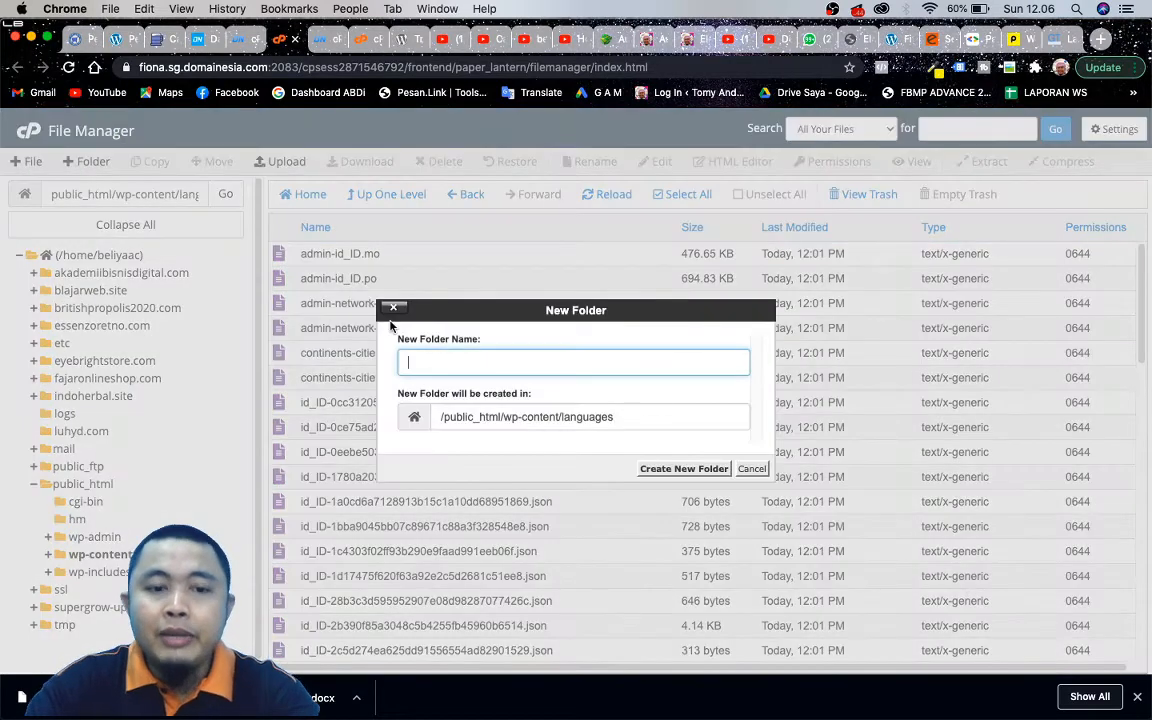
type("wooc")
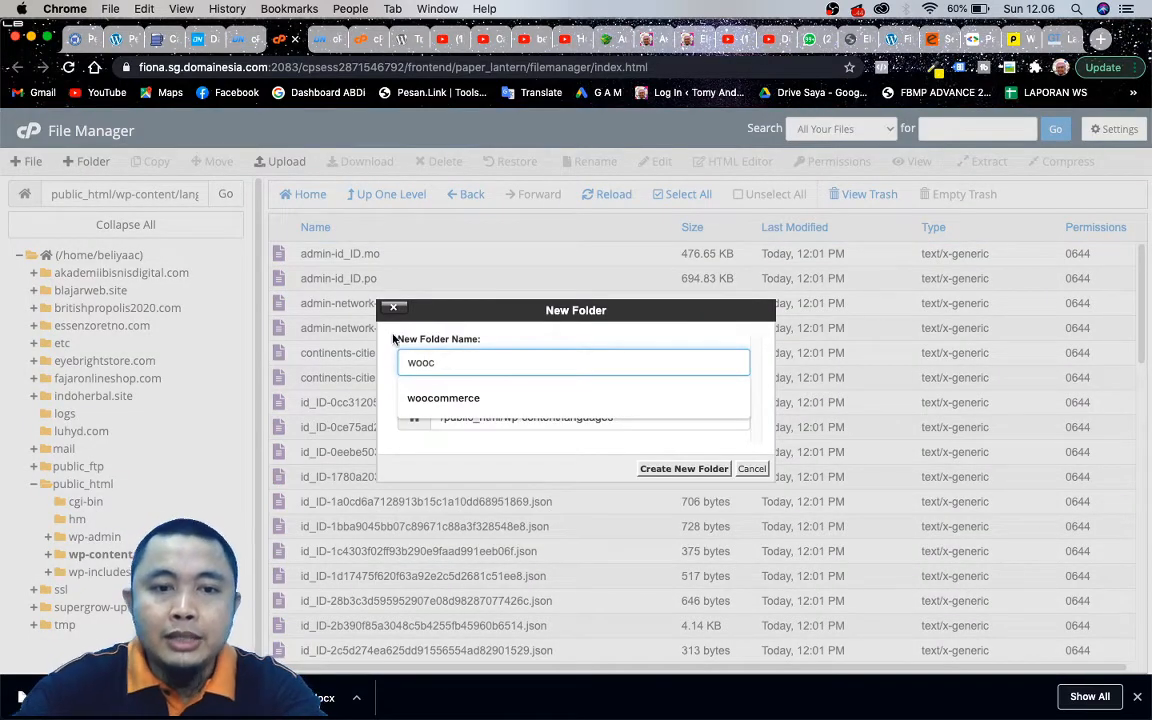
left_click(435, 398)
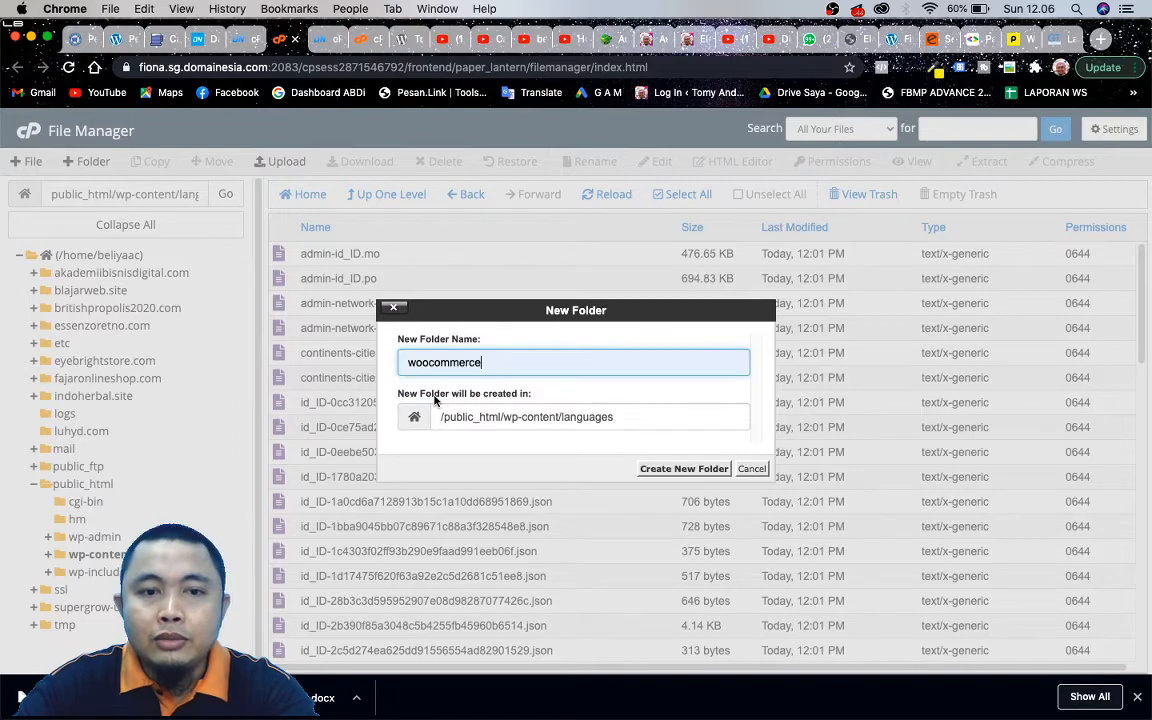
left_click(684, 469)
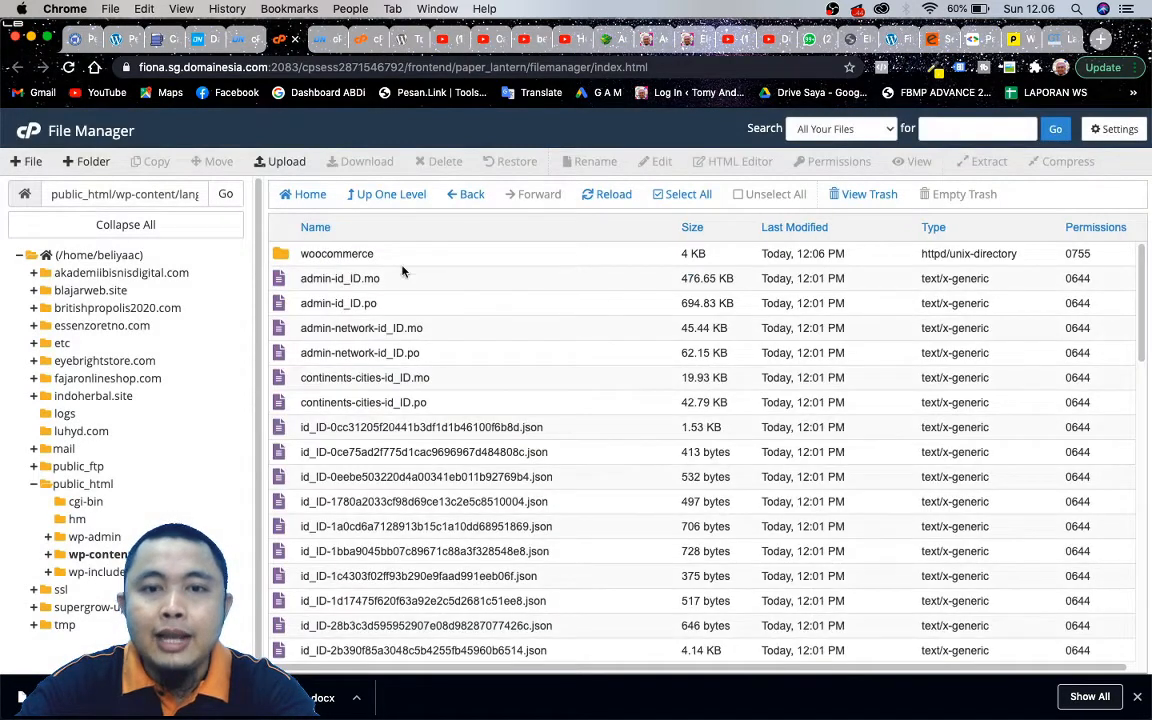
double_click(375, 256)
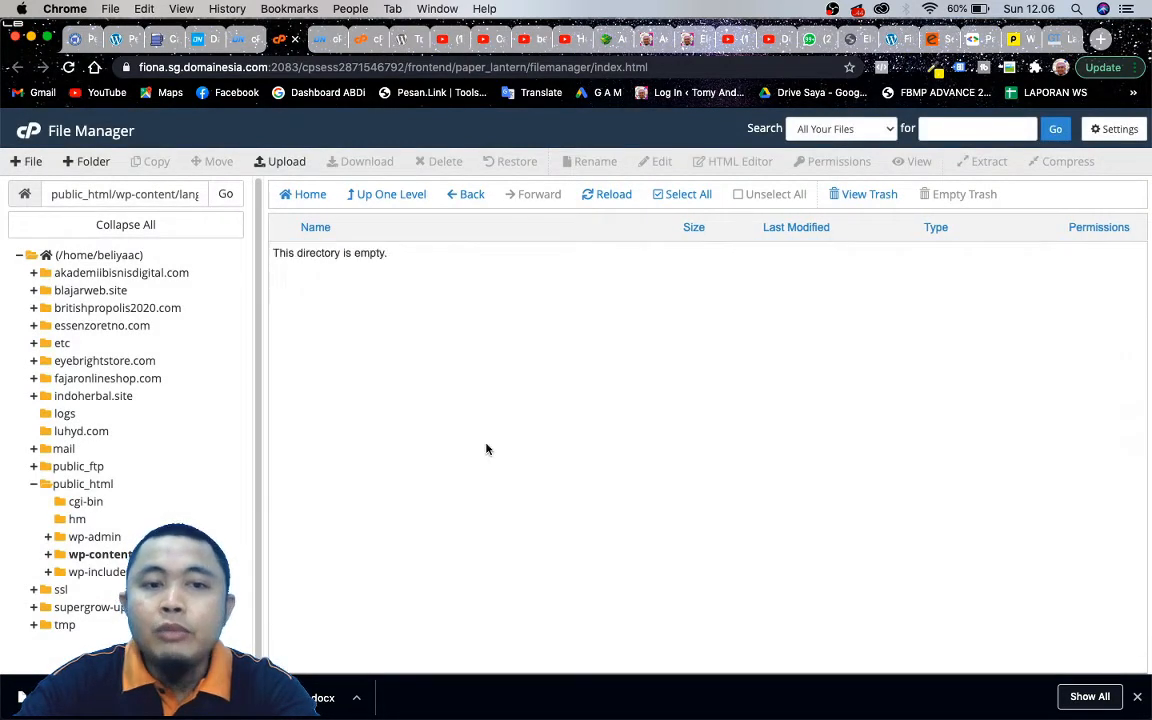
- Upload woocommerce-id_ID.mo into the new woocommerce folder, return to the folder and reload File Manager
left_click(286, 162)
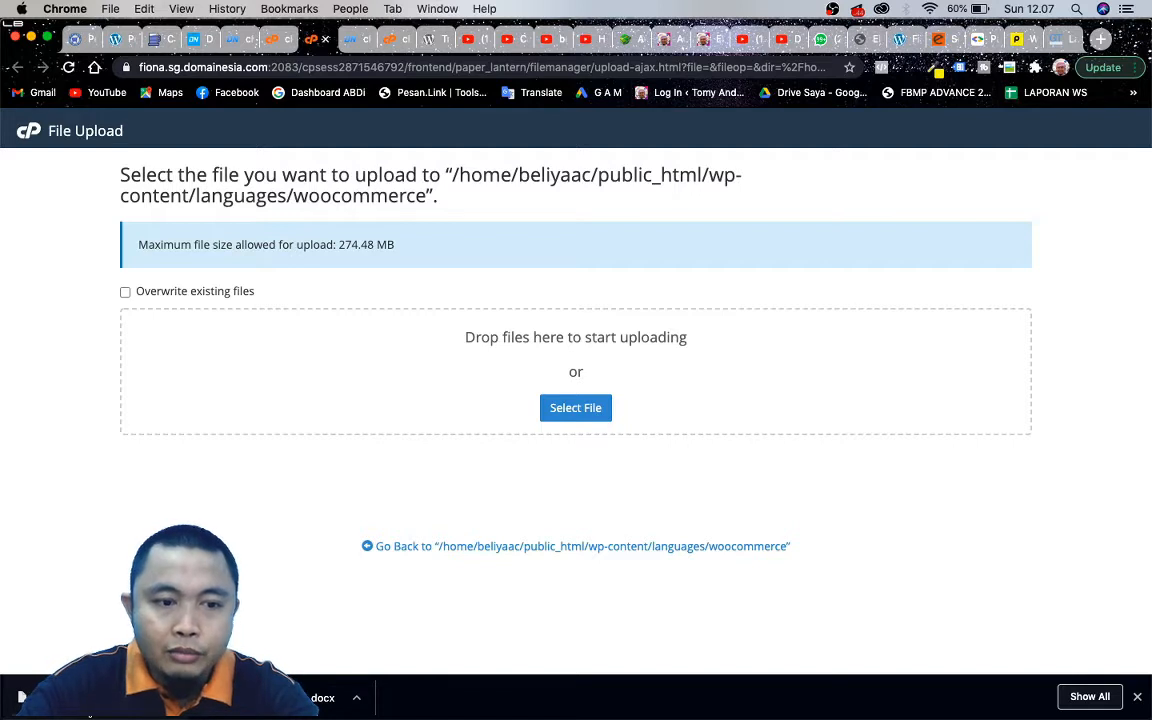
left_click_drag(90, 714, 600, 408)
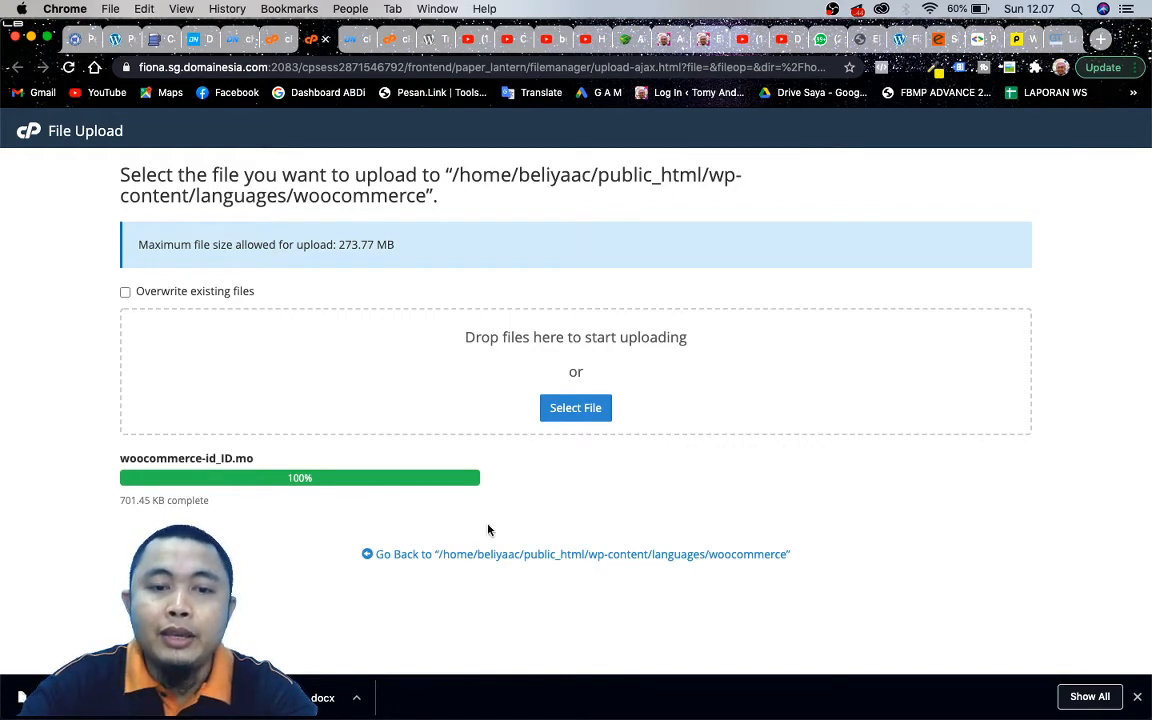
left_click(465, 555)
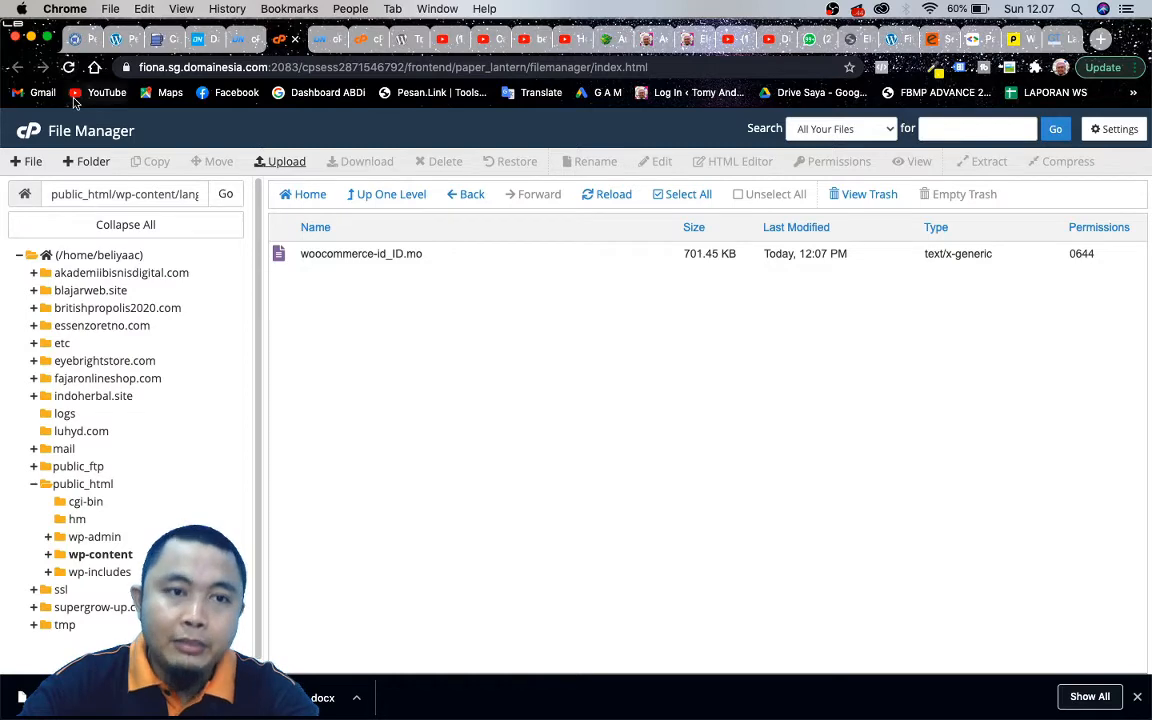
left_click(68, 67)
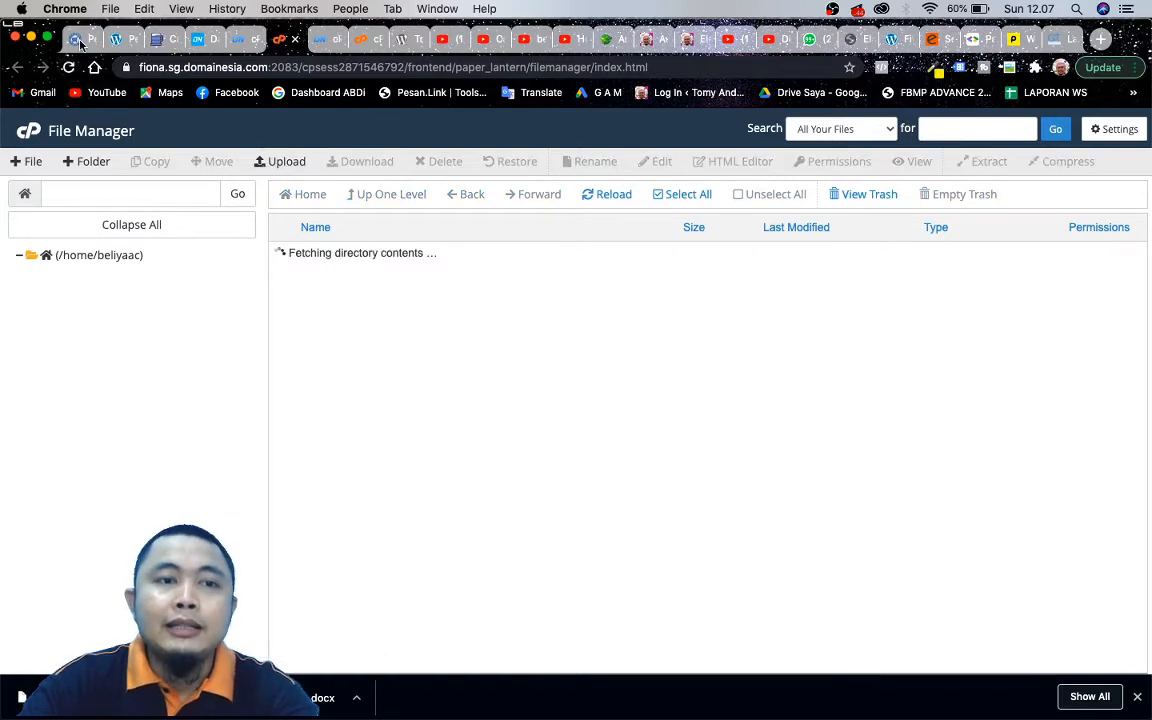
- Visit the Qolan Store shop from its WordPress admin and add ABON JAMBAL KACANG to the cart to check the store language
left_click(78, 39)
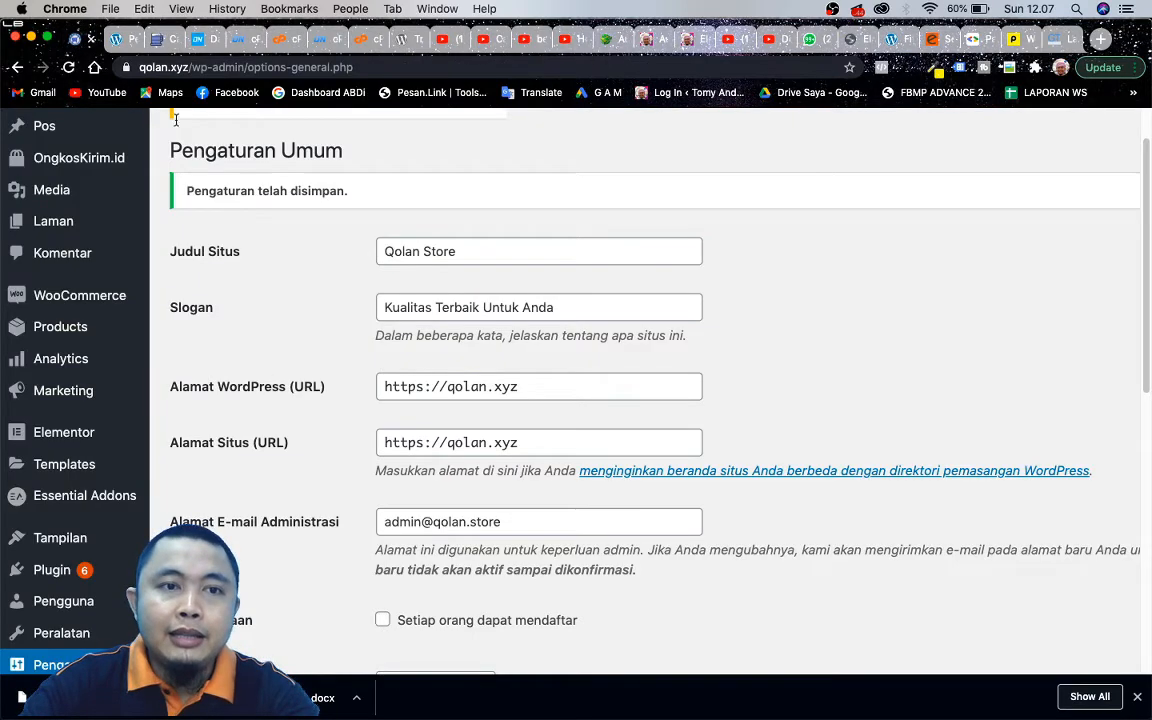
left_click(112, 39)
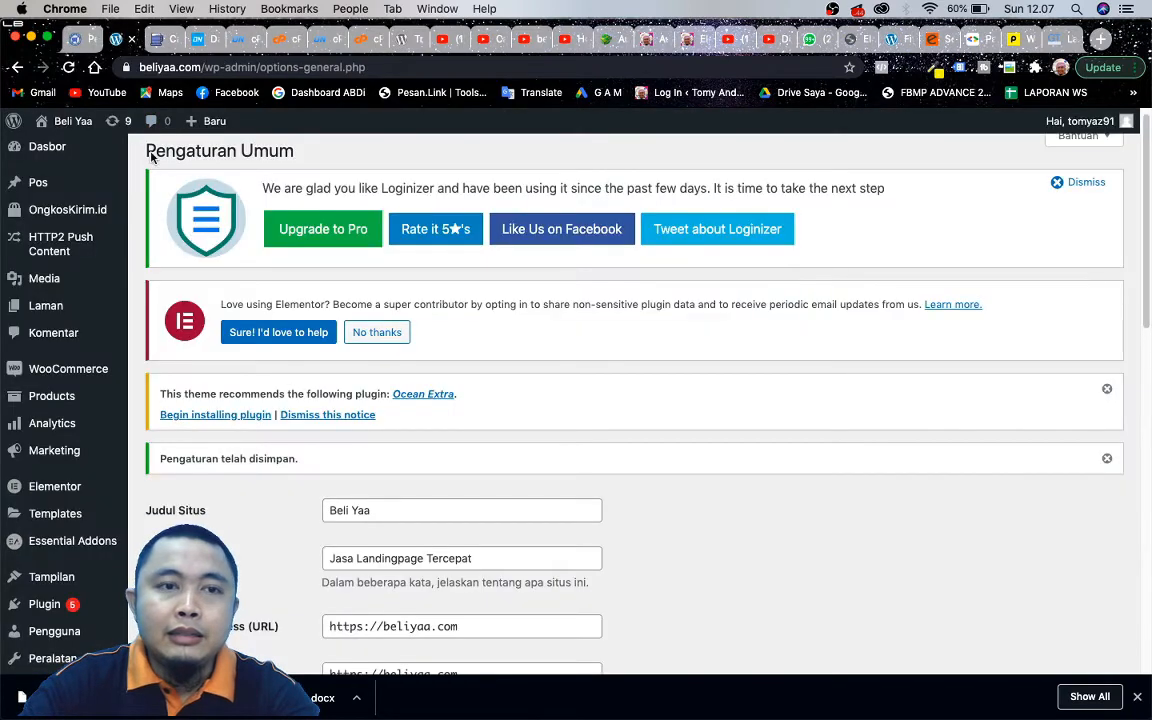
left_click(80, 38)
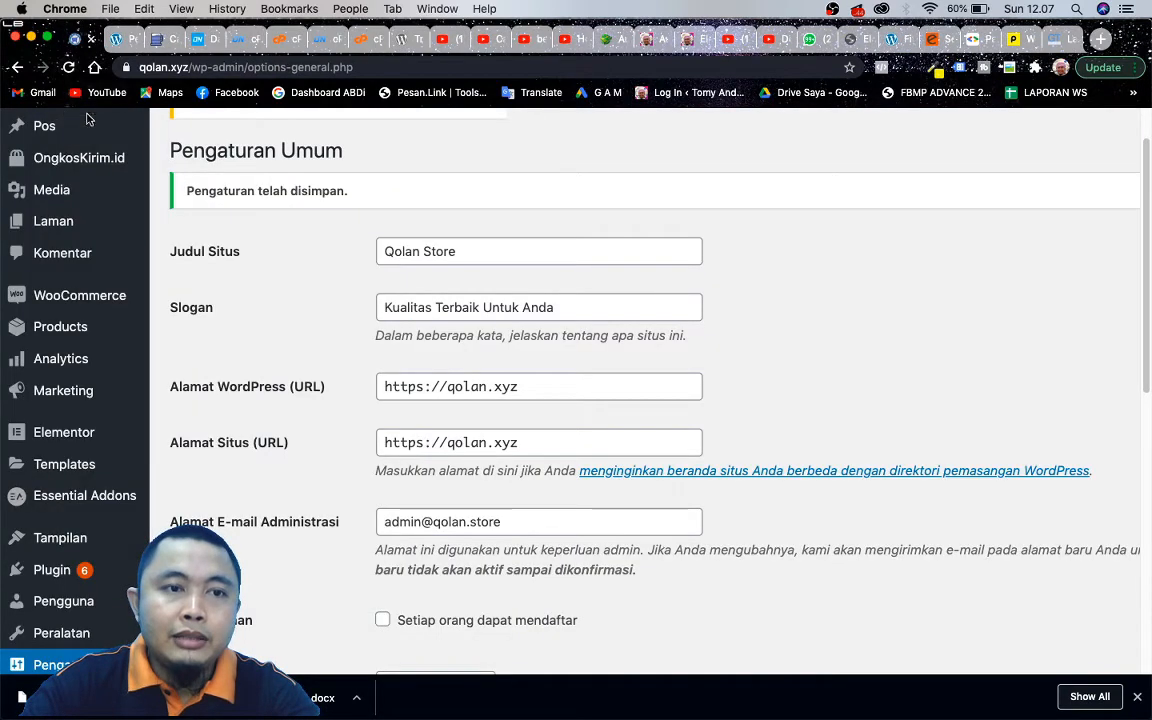
mouse_move(103, 143)
scroll(90, 135, "up", 2)
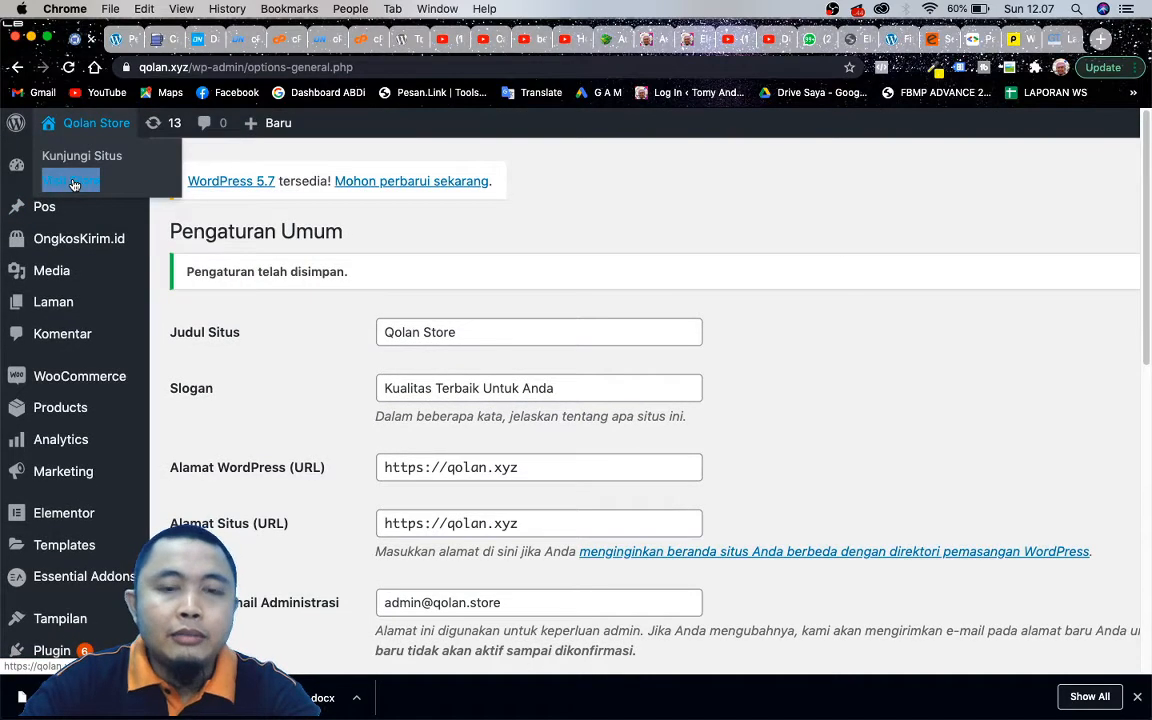
left_click(73, 183)
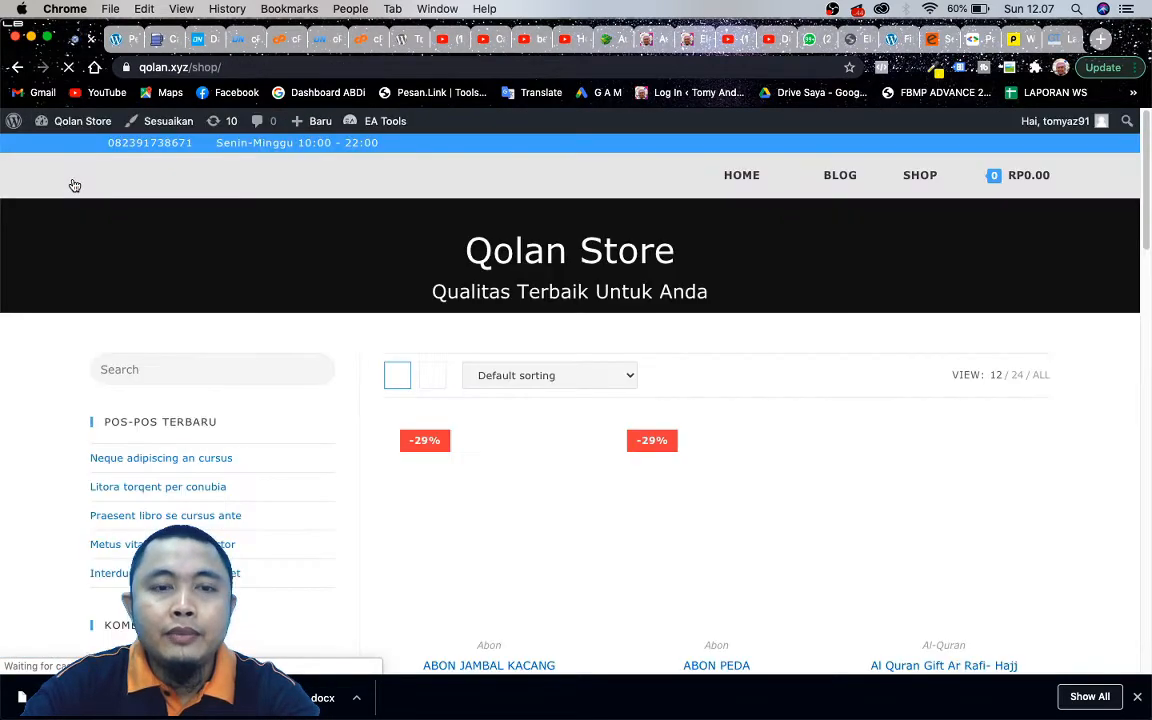
scroll(324, 362, "down", 4)
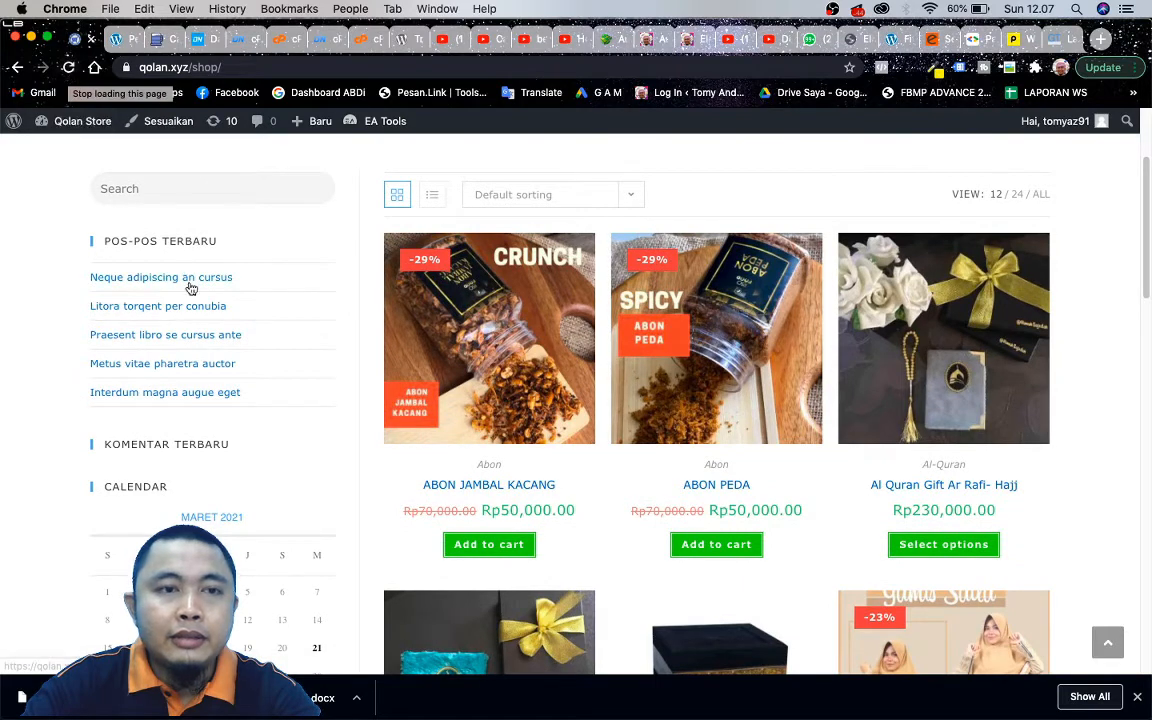
left_click(490, 545)
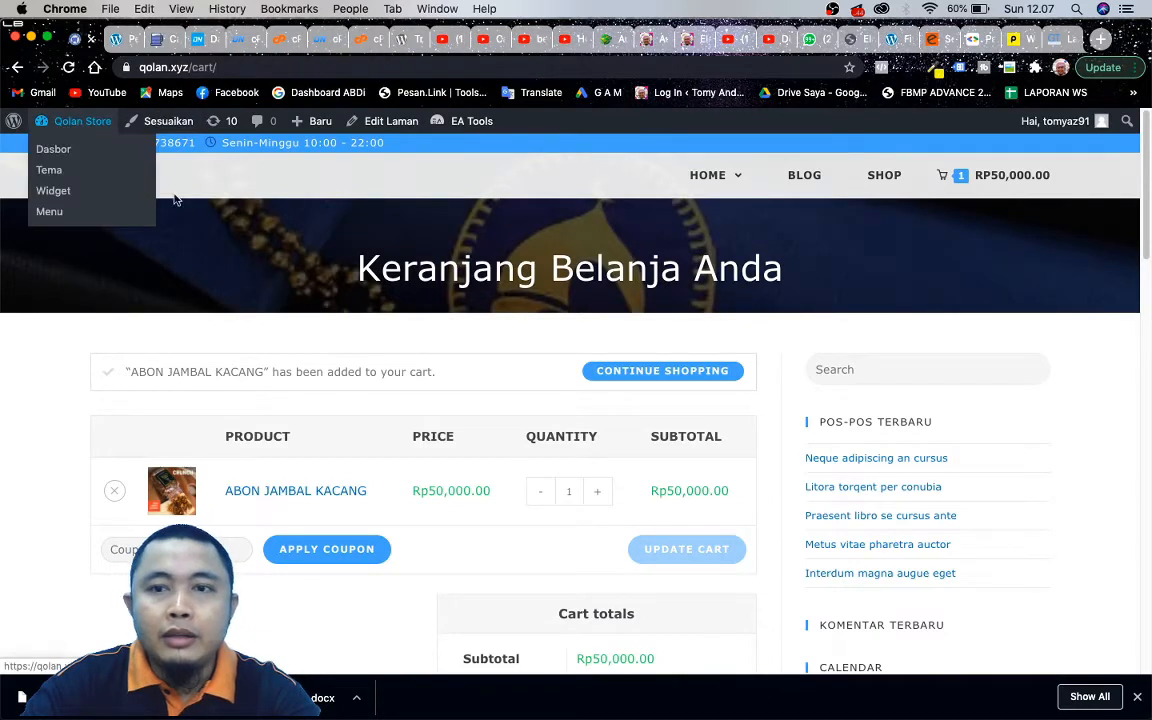
- Return to the Qolan Store dashboard and examine the WooCommerce entry in its list of installed plugins
left_click(50, 149)
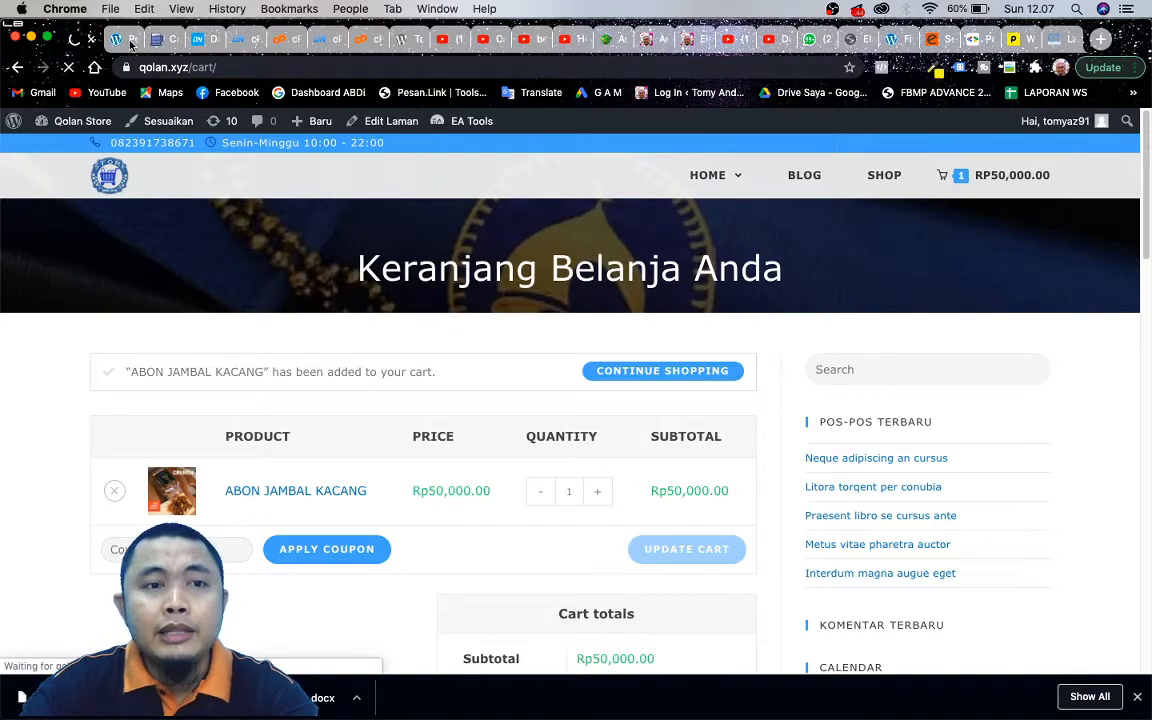
left_click(130, 42)
scroll(231, 302, "down", 1)
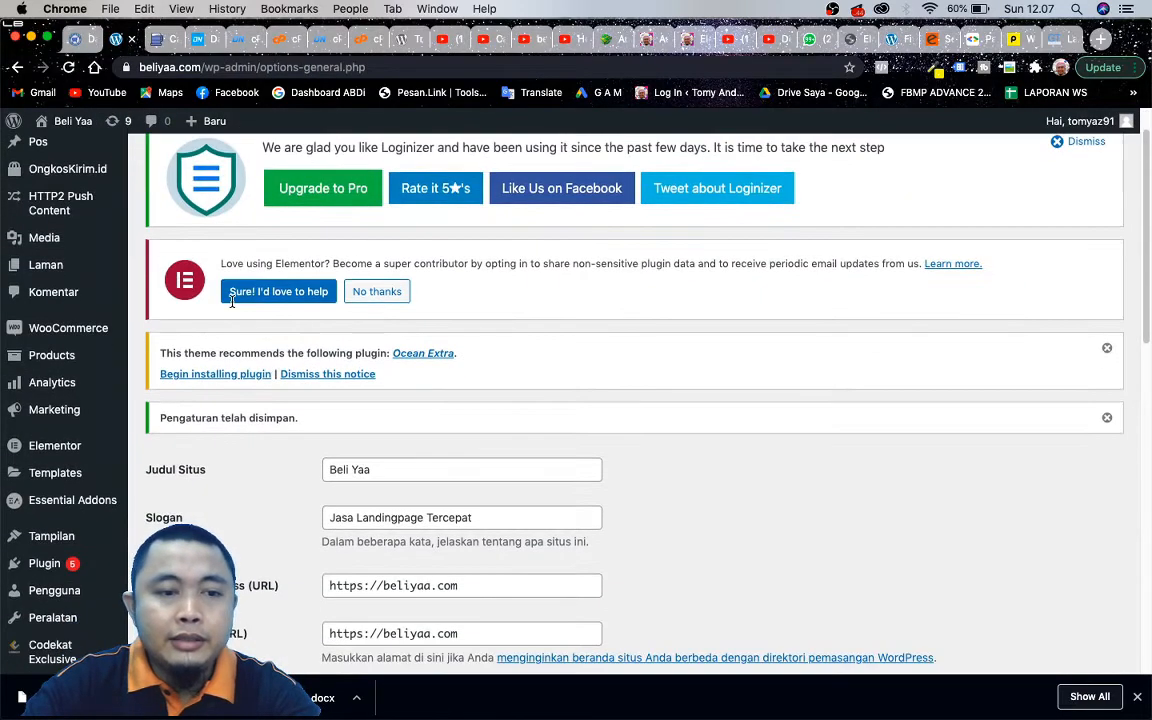
scroll(231, 302, "up", 1)
left_click(72, 38)
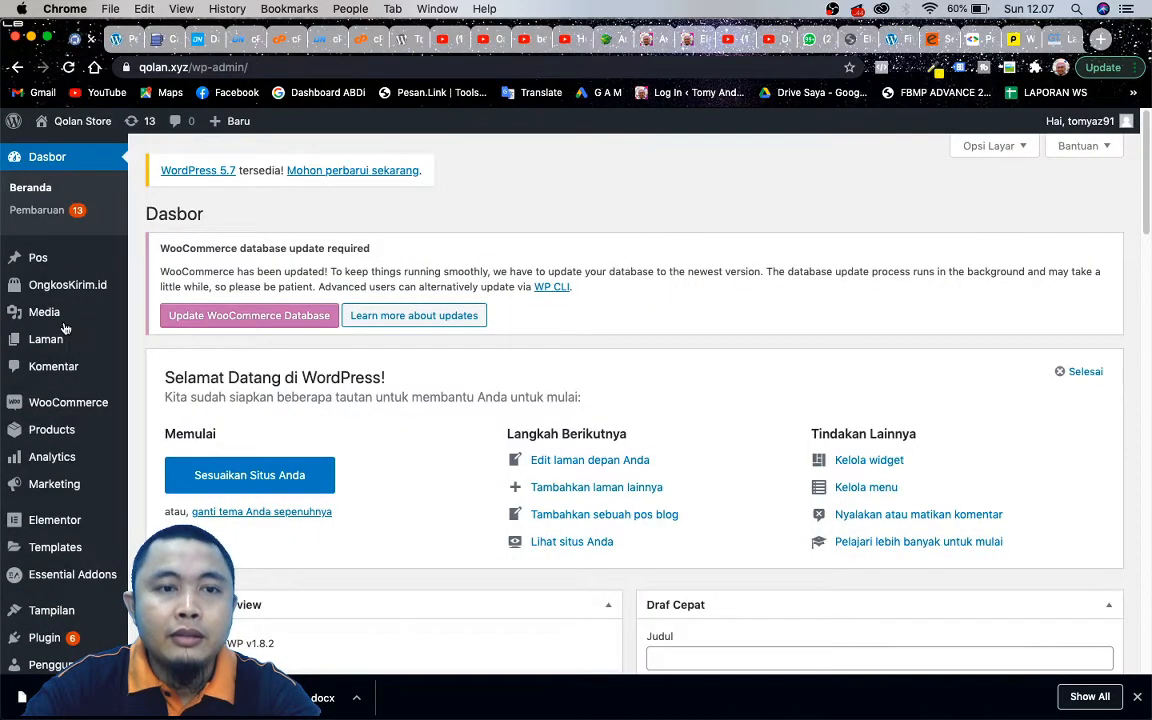
scroll(64, 328, "down", 5)
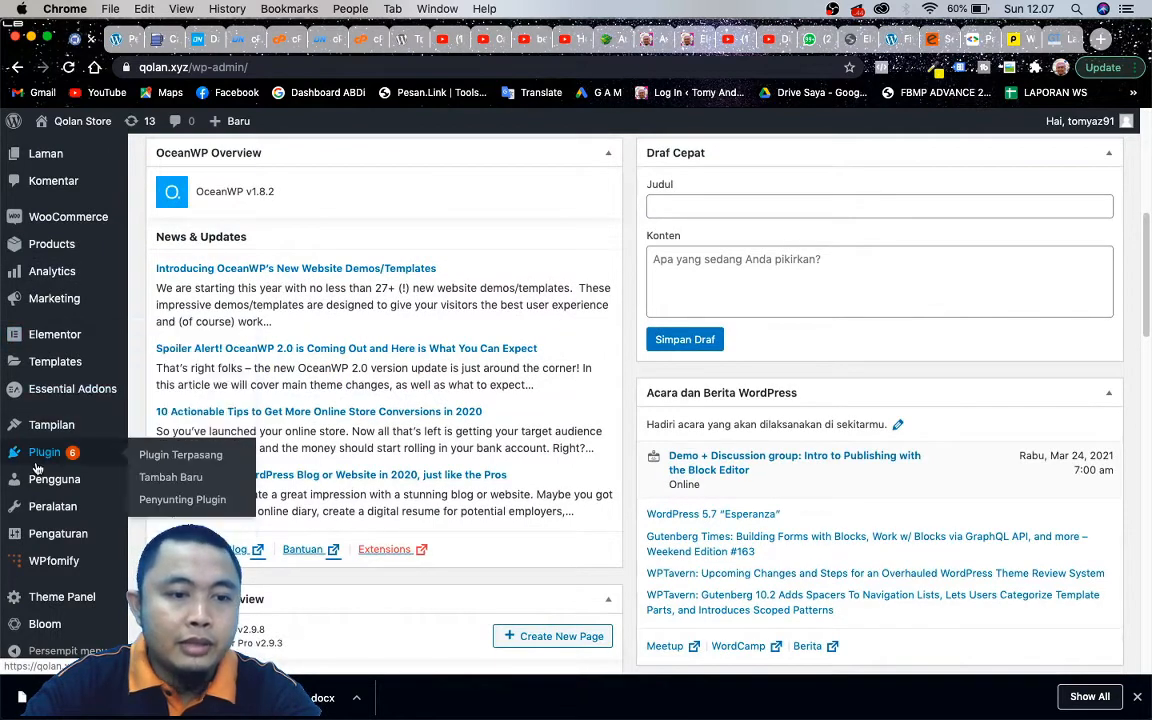
left_click(36, 467)
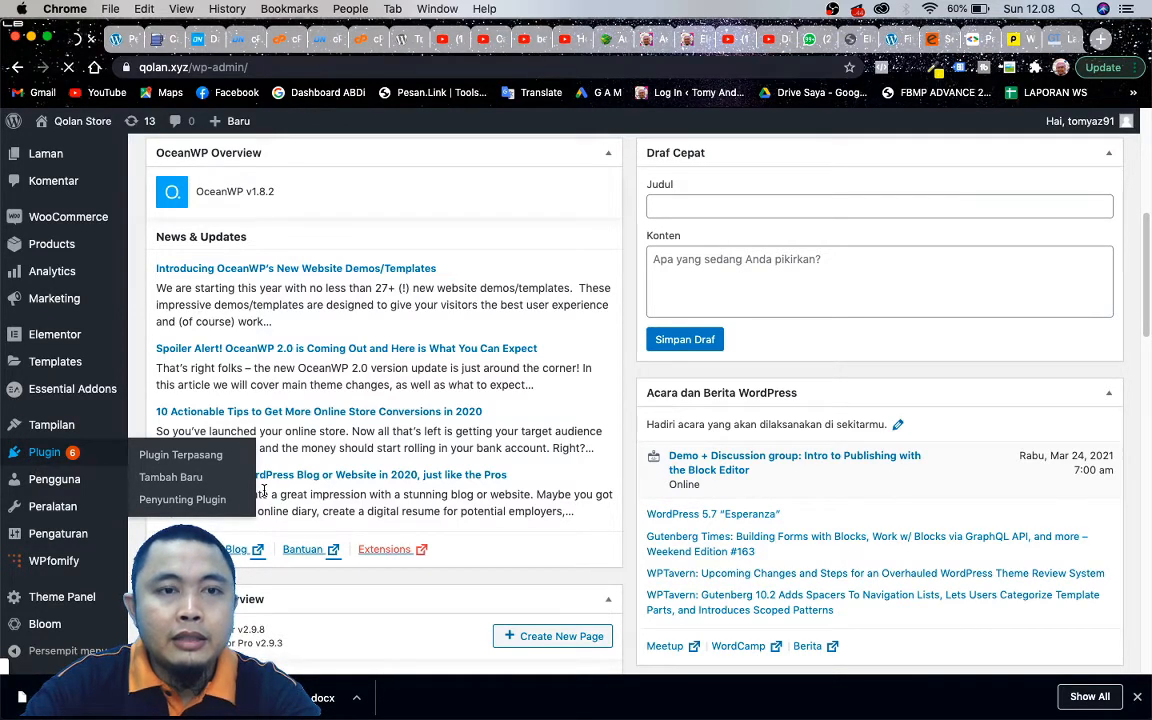
scroll(263, 489, "down", 5)
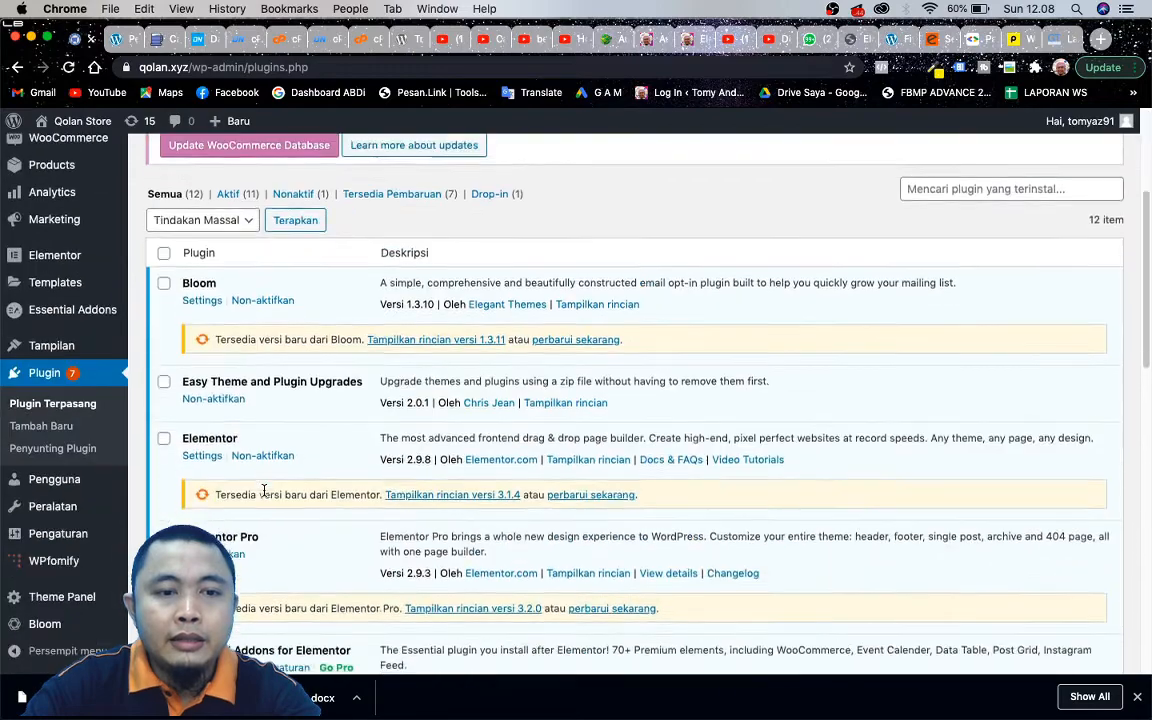
scroll(263, 489, "down", 10)
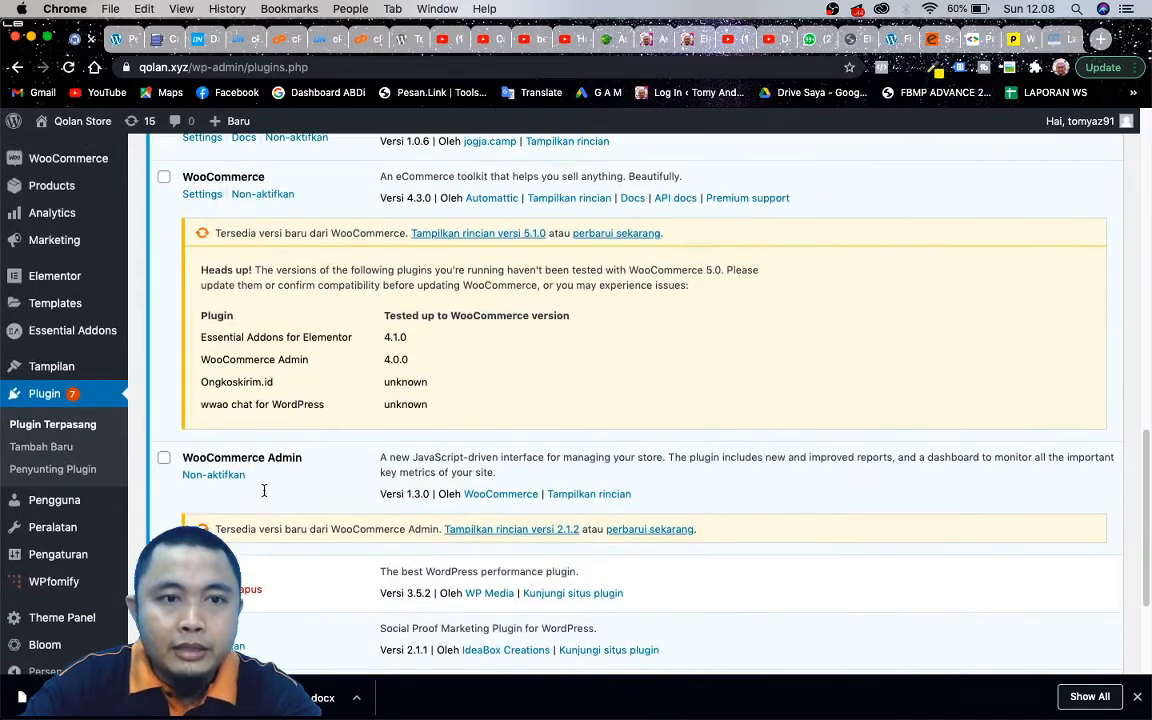
- Update the WooCommerce plugin to version 5.1.0 and accept the major update confirmation
scroll(263, 489, "up", 5)
scroll(264, 490, "down", 1)
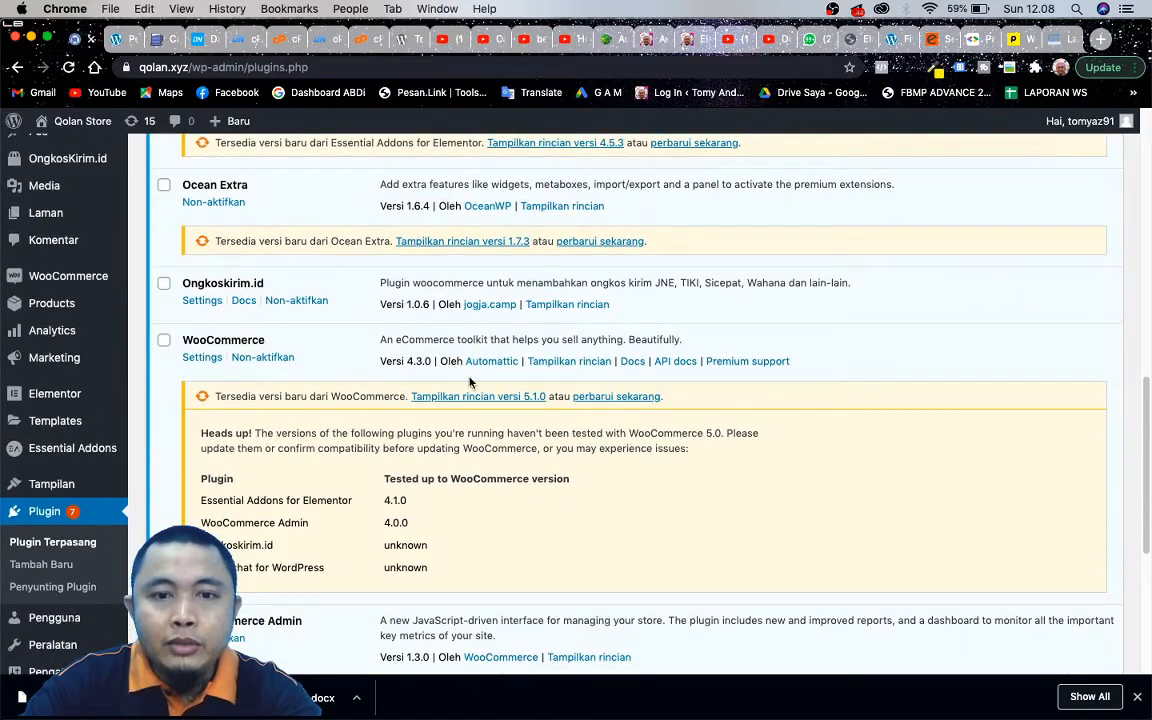
scroll(456, 424, "down", 1)
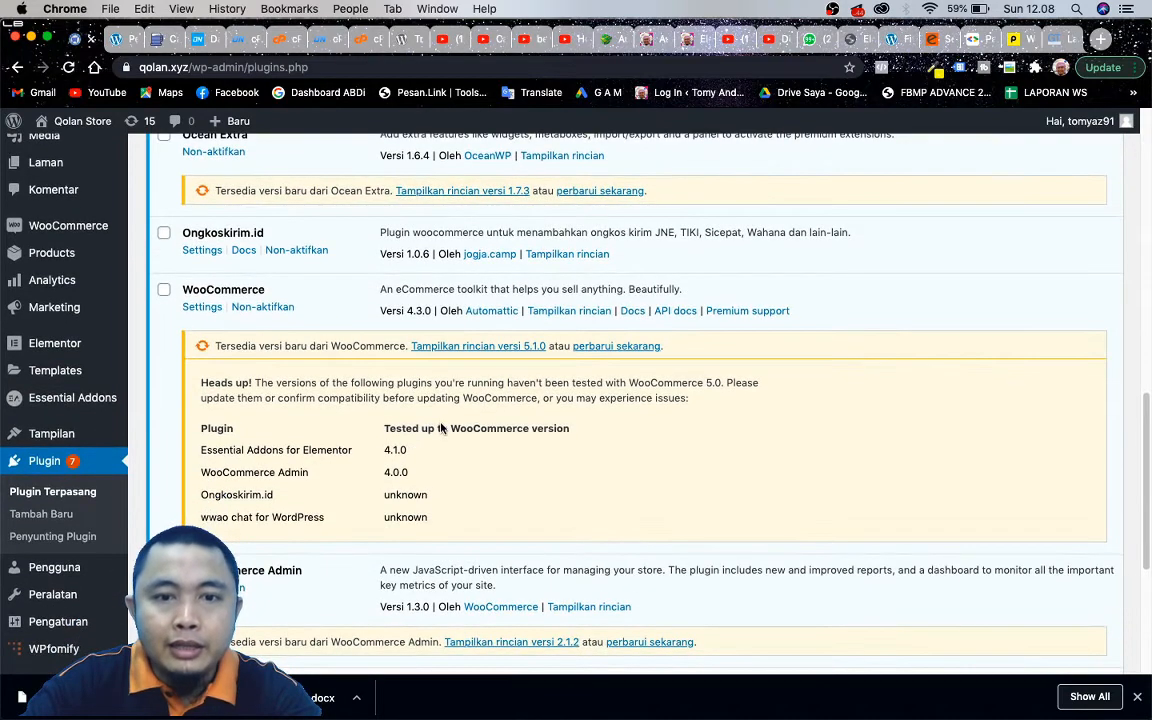
left_click(619, 346)
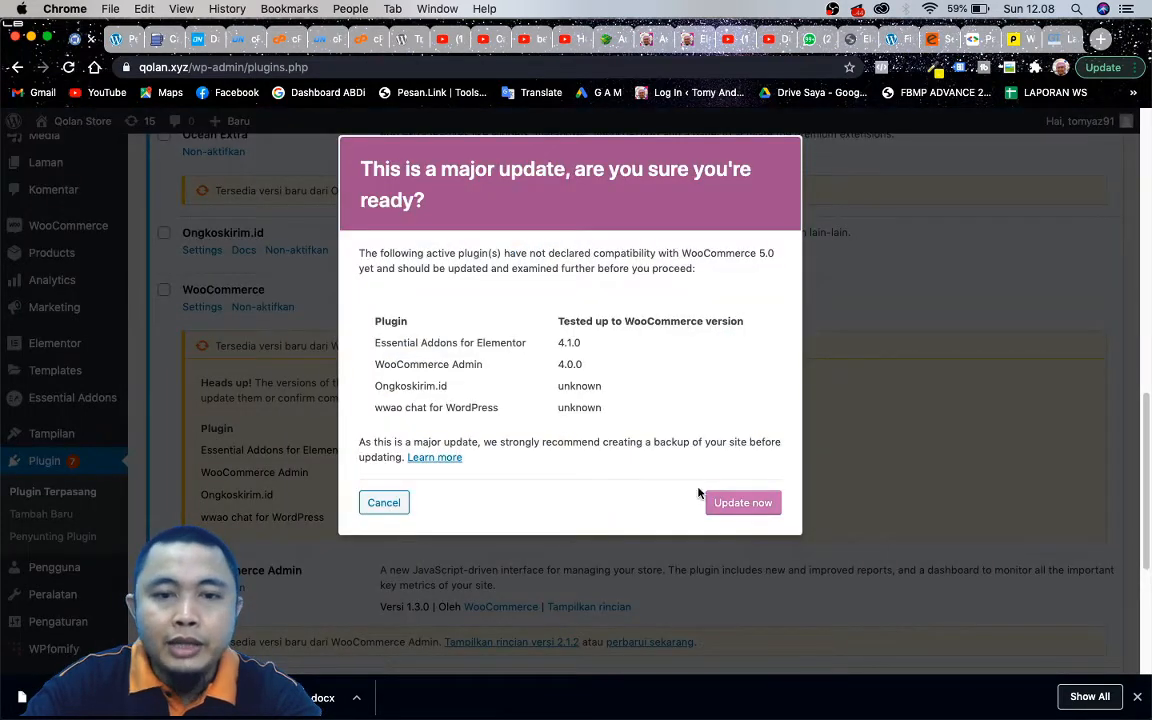
left_click(734, 508)
scroll(729, 507, "down", 3)
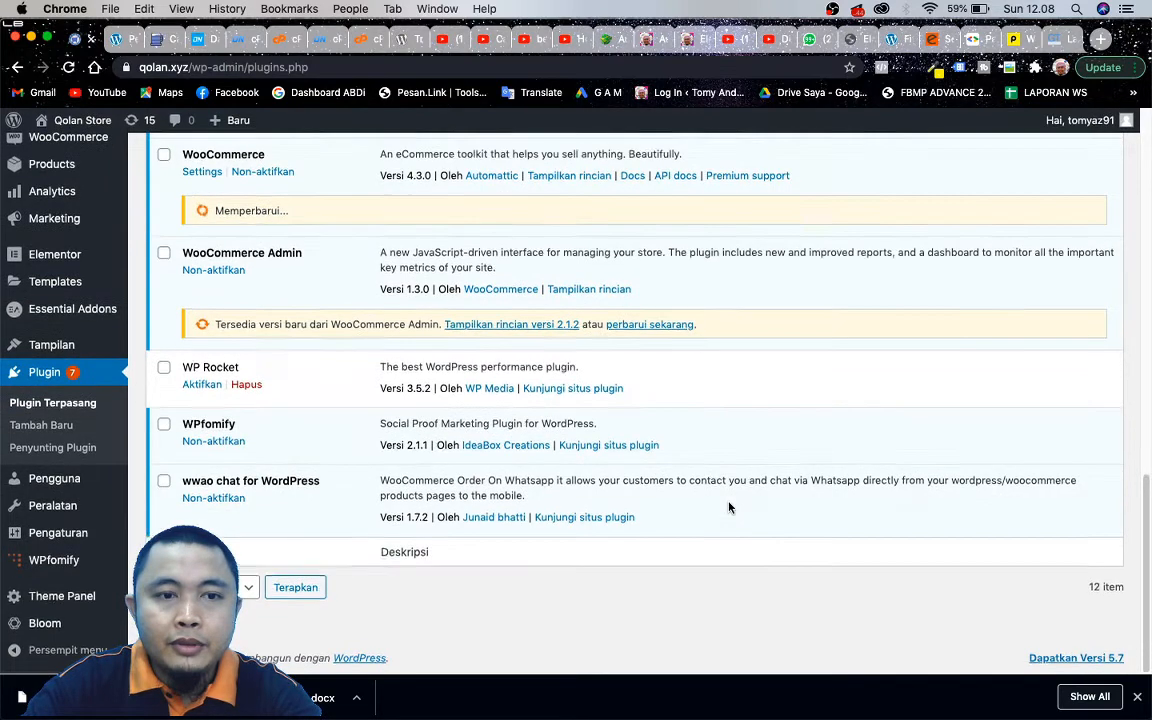
scroll(729, 507, "up", 2)
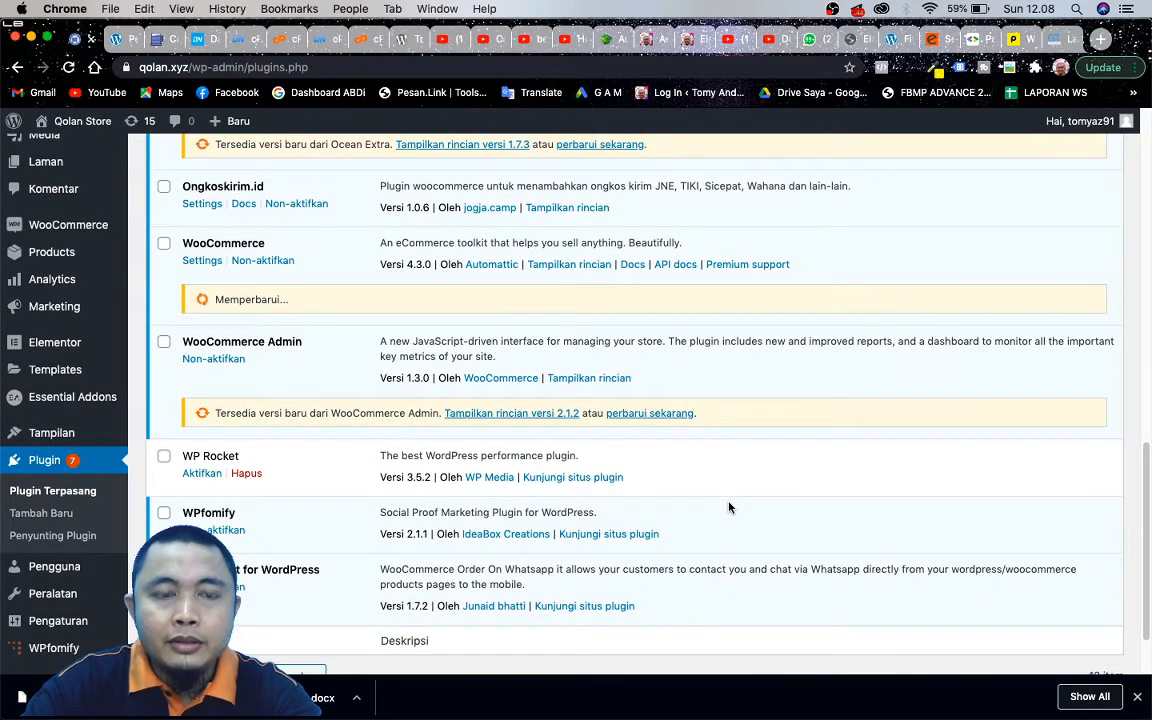
- Check public_html/wp-content/languages/woocommerce in File Manager for the woocommerce-id_ID.mo file, and reload File Manager
left_click(281, 41)
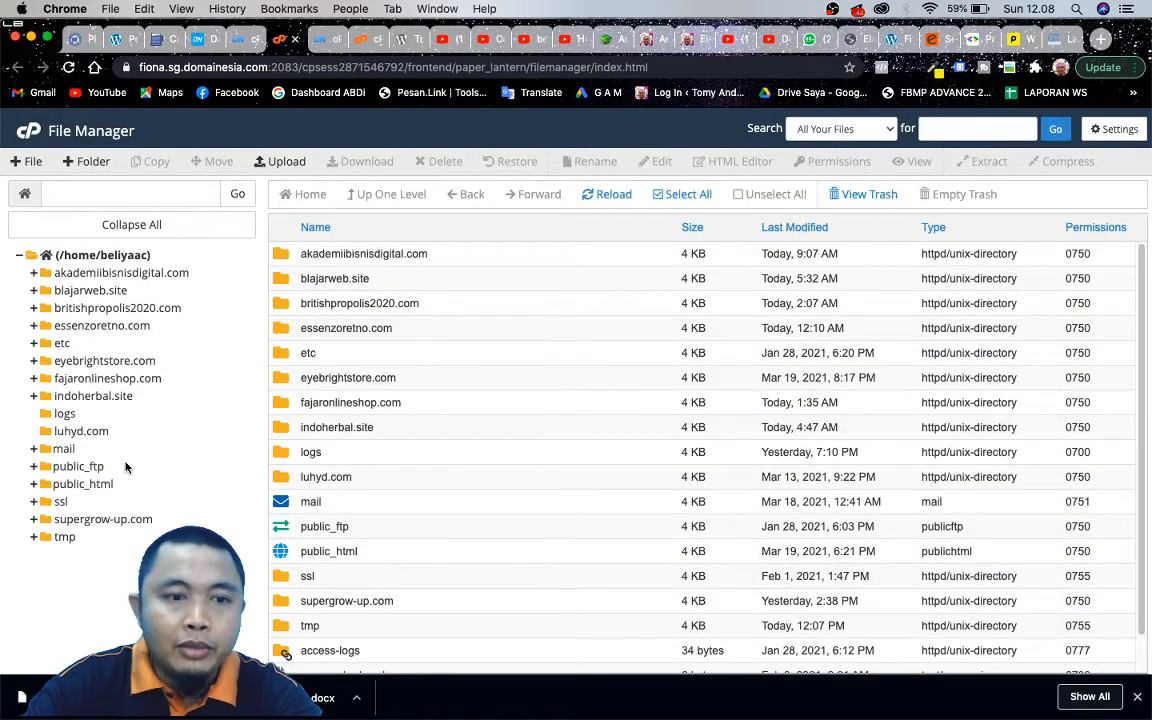
left_click(96, 484)
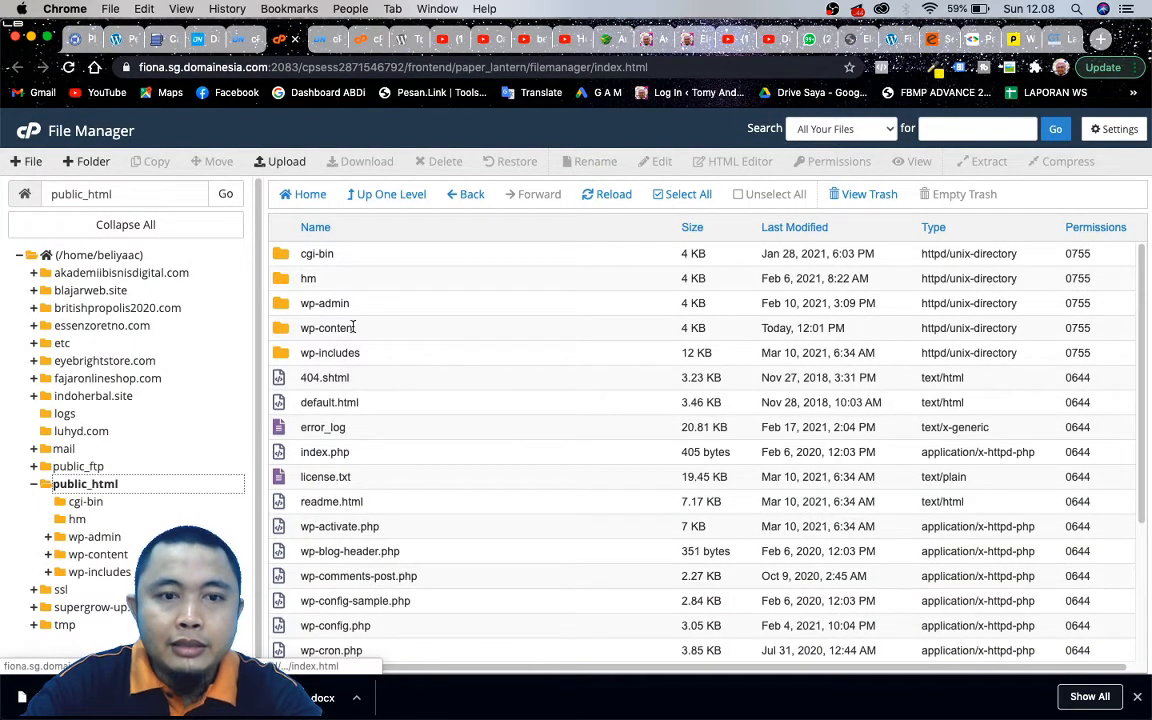
double_click(373, 329)
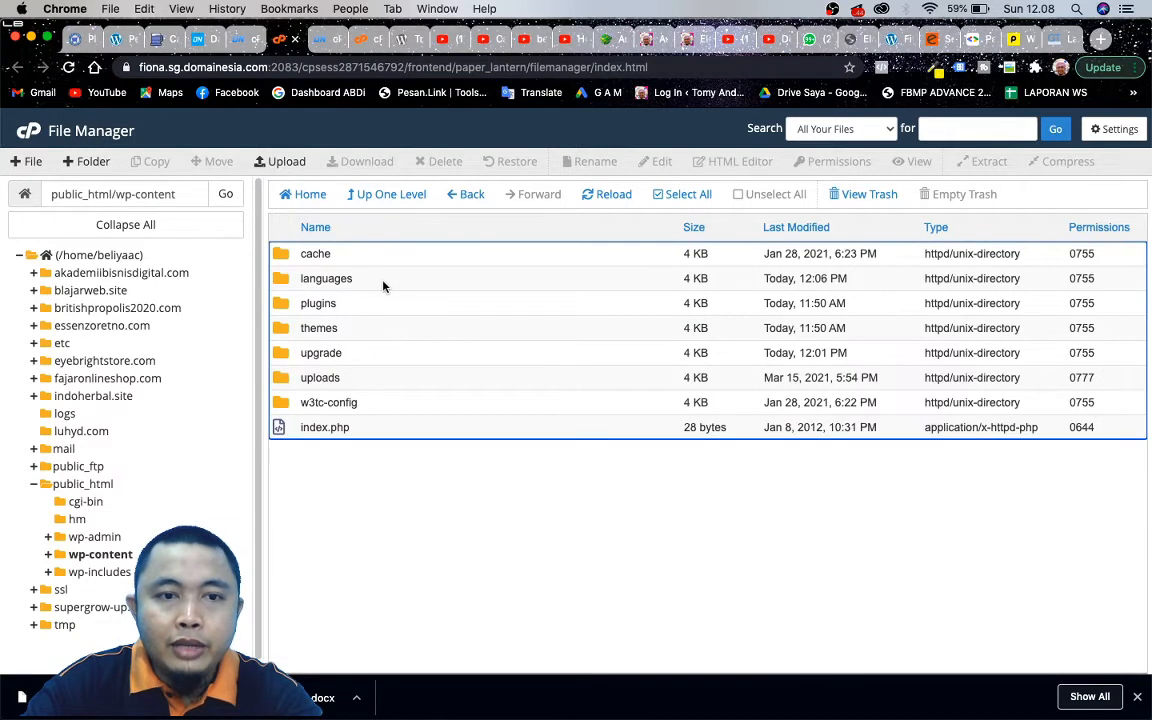
double_click(394, 284)
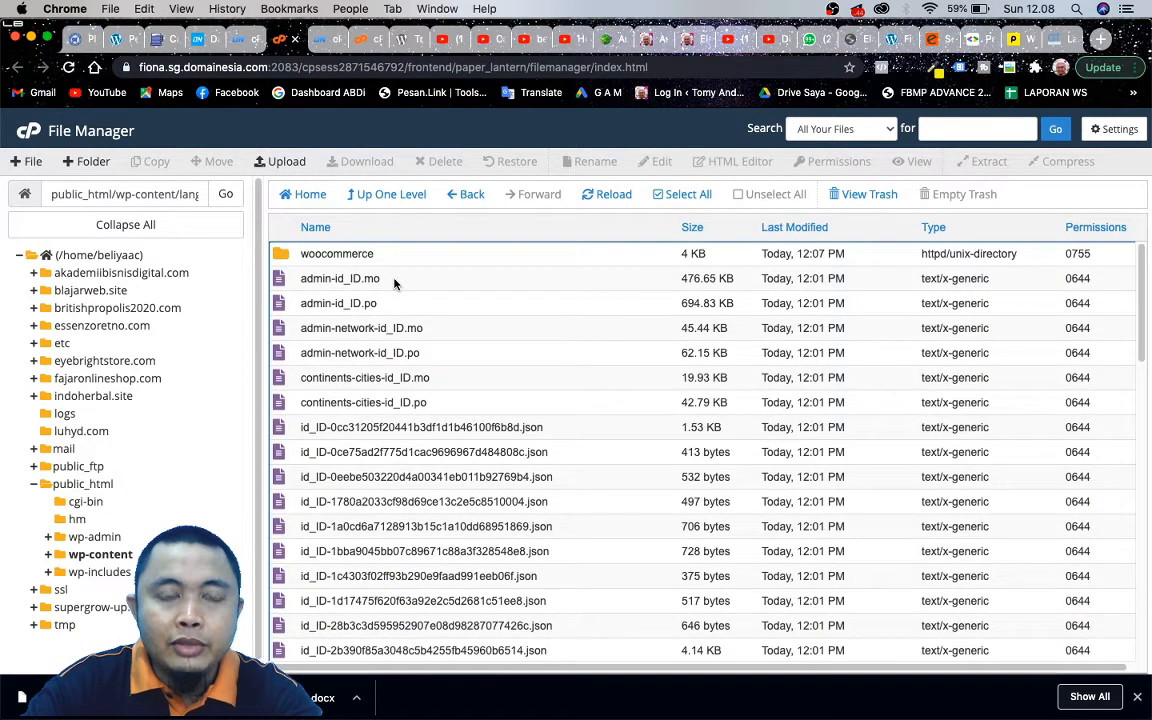
double_click(386, 258)
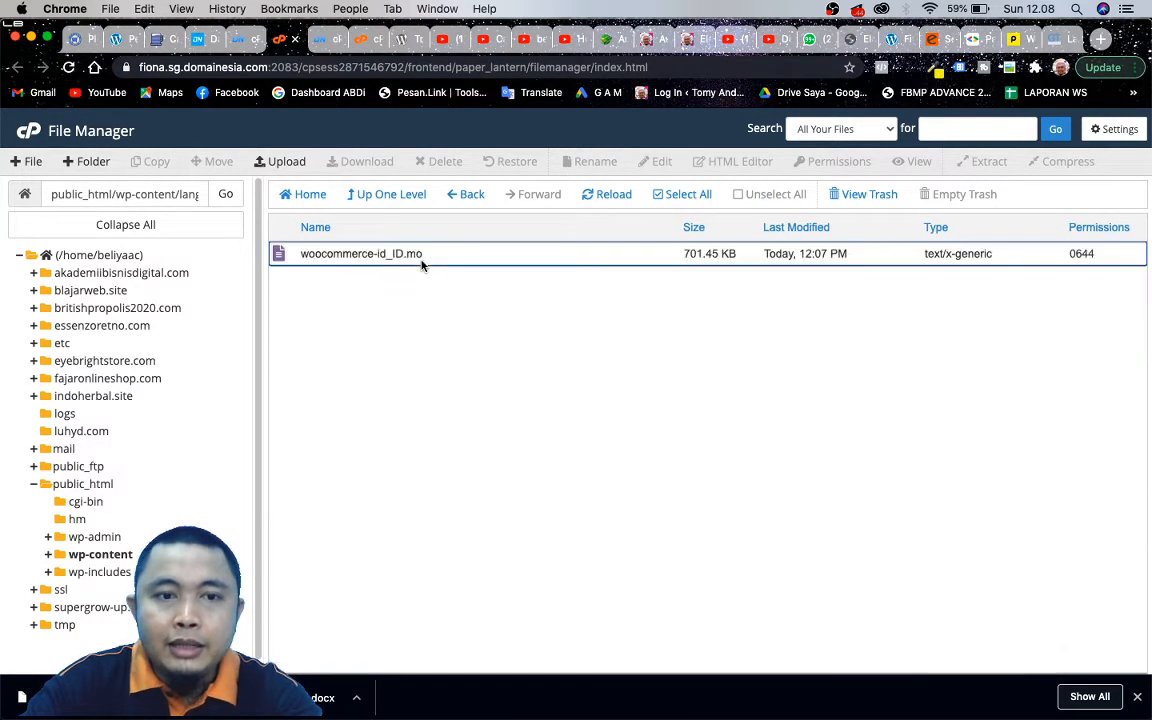
left_click(68, 68)
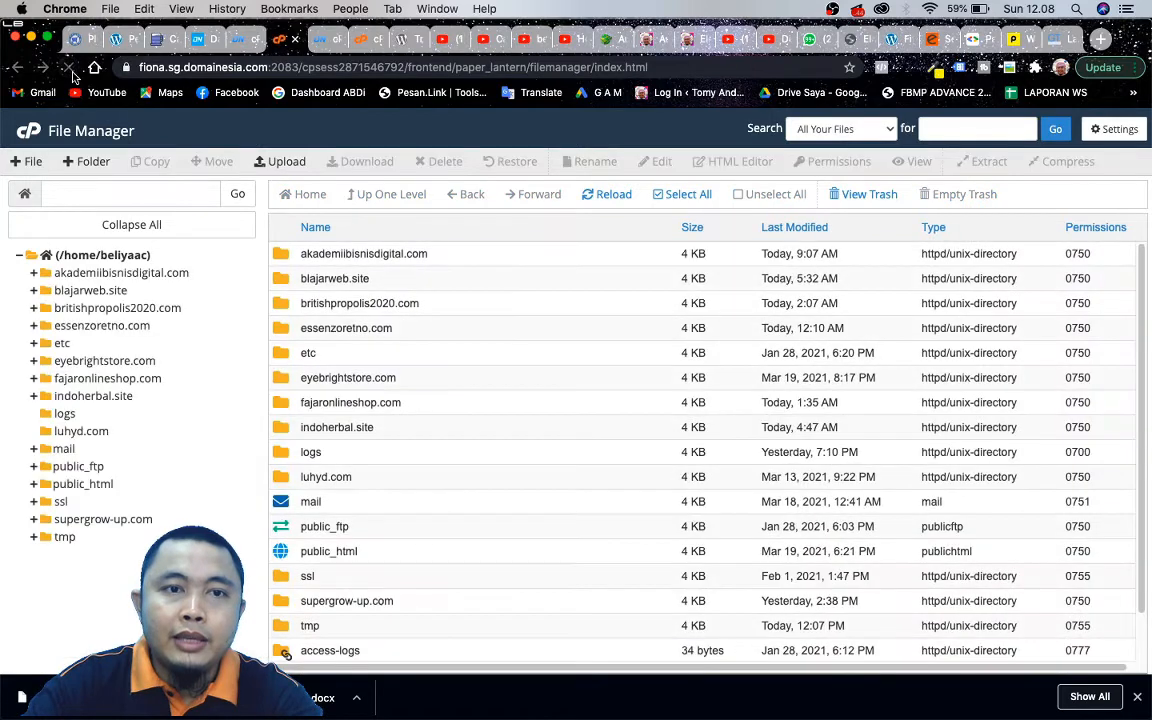
- Return to the Qolan Store plugin list, check the WooCommerce update, and reload the plugin and dashboard pages
left_click(78, 39)
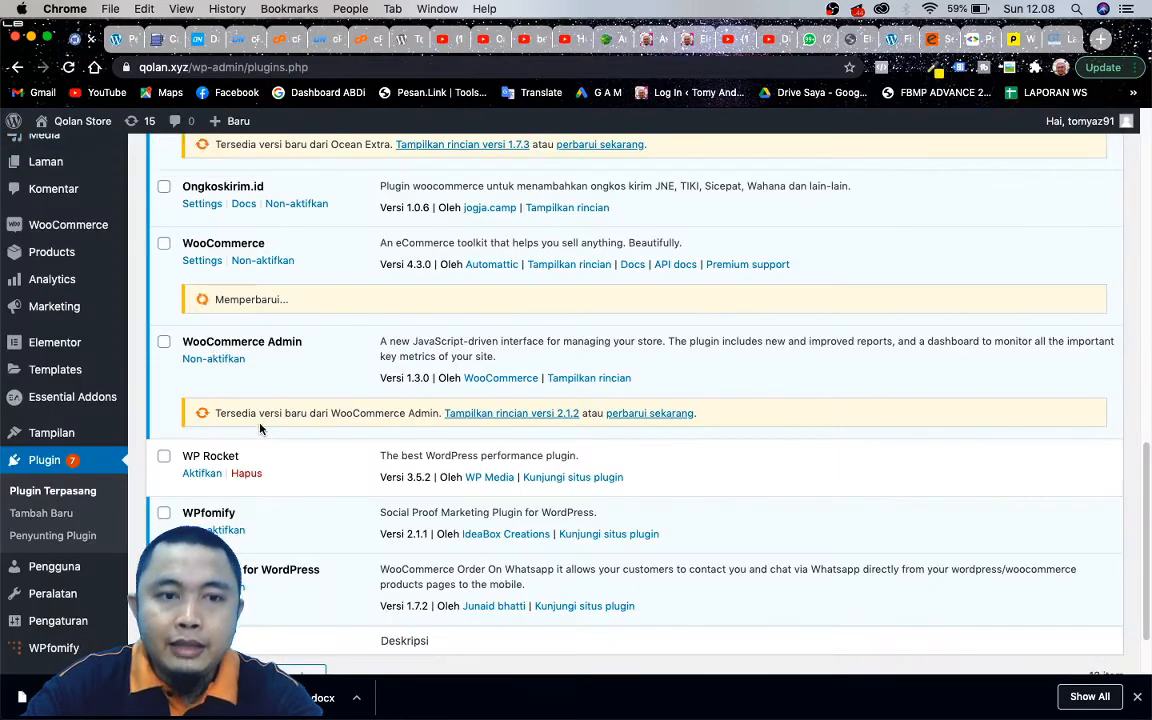
scroll(260, 428, "up", 3)
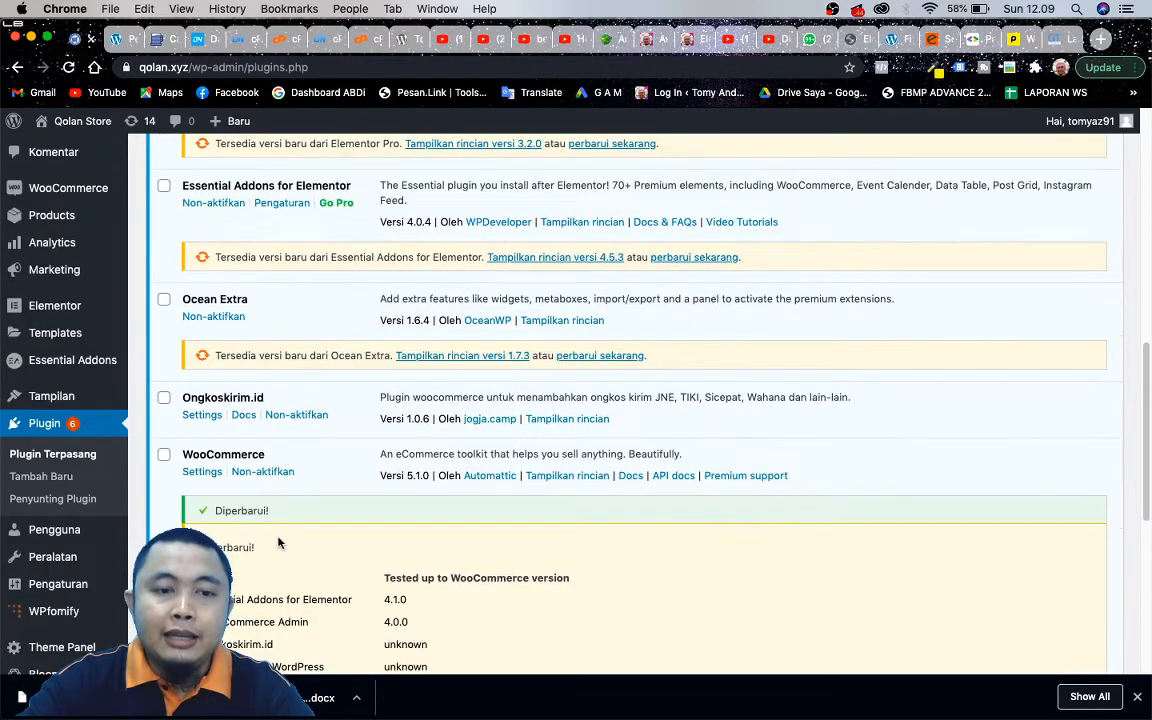
scroll(279, 540, "down", 3)
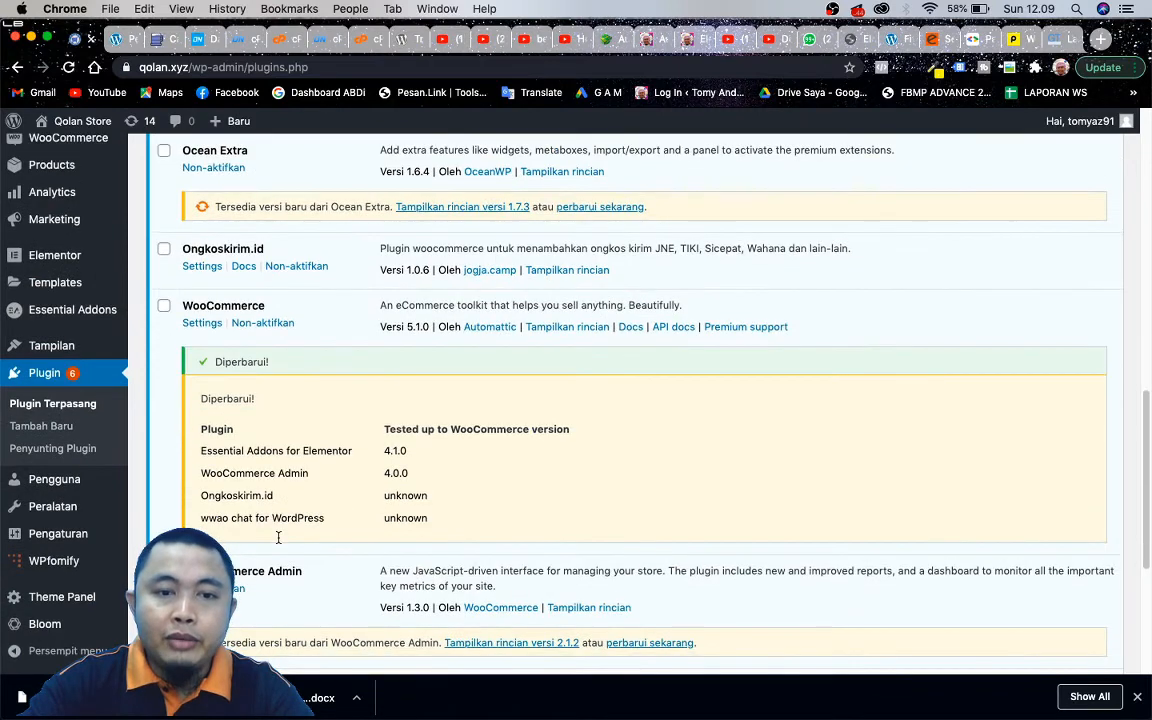
left_click(68, 68)
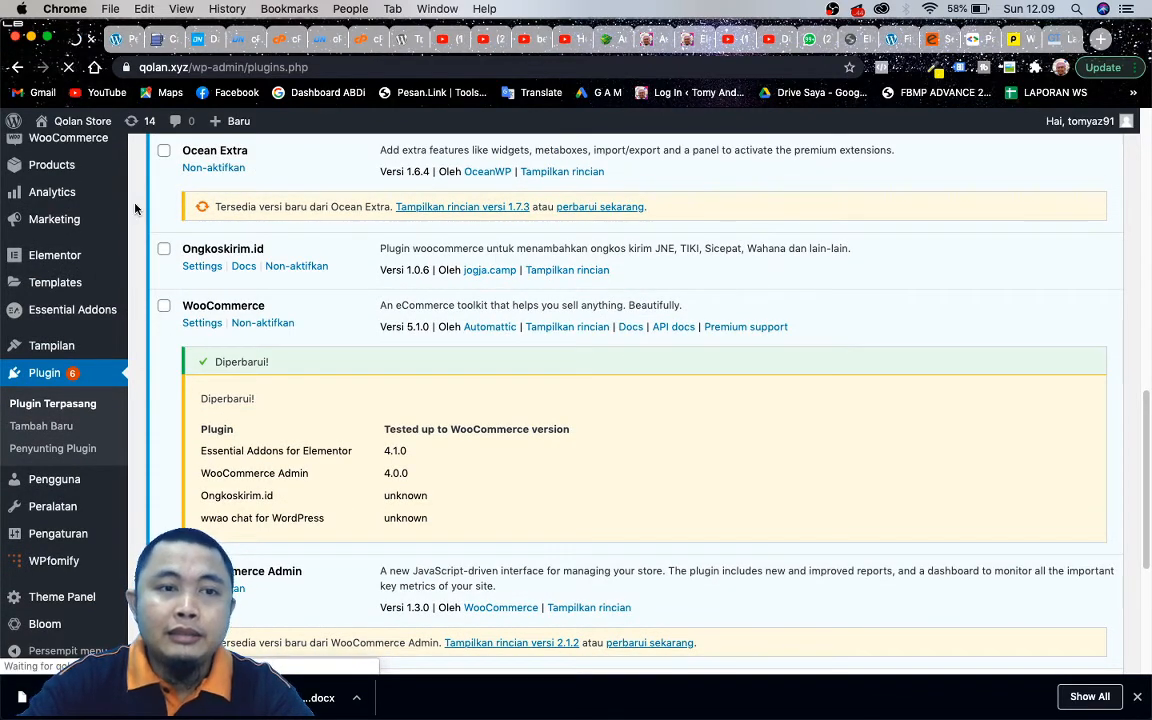
scroll(211, 324, "down", 6)
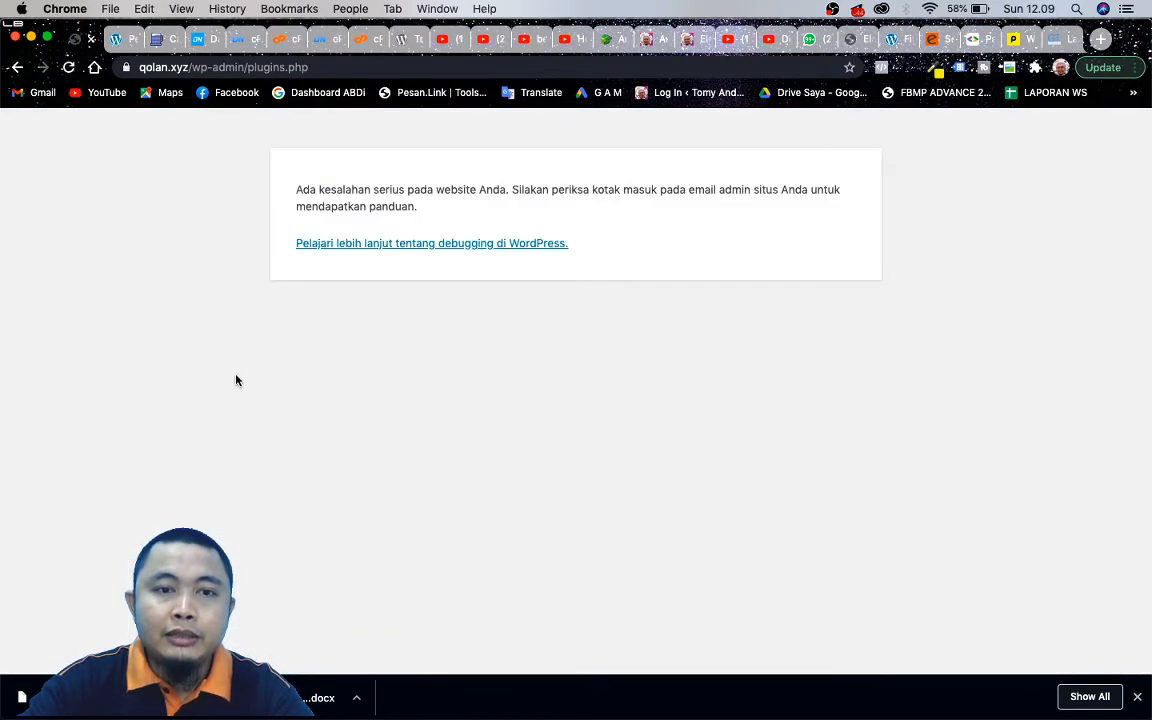
left_click(18, 68)
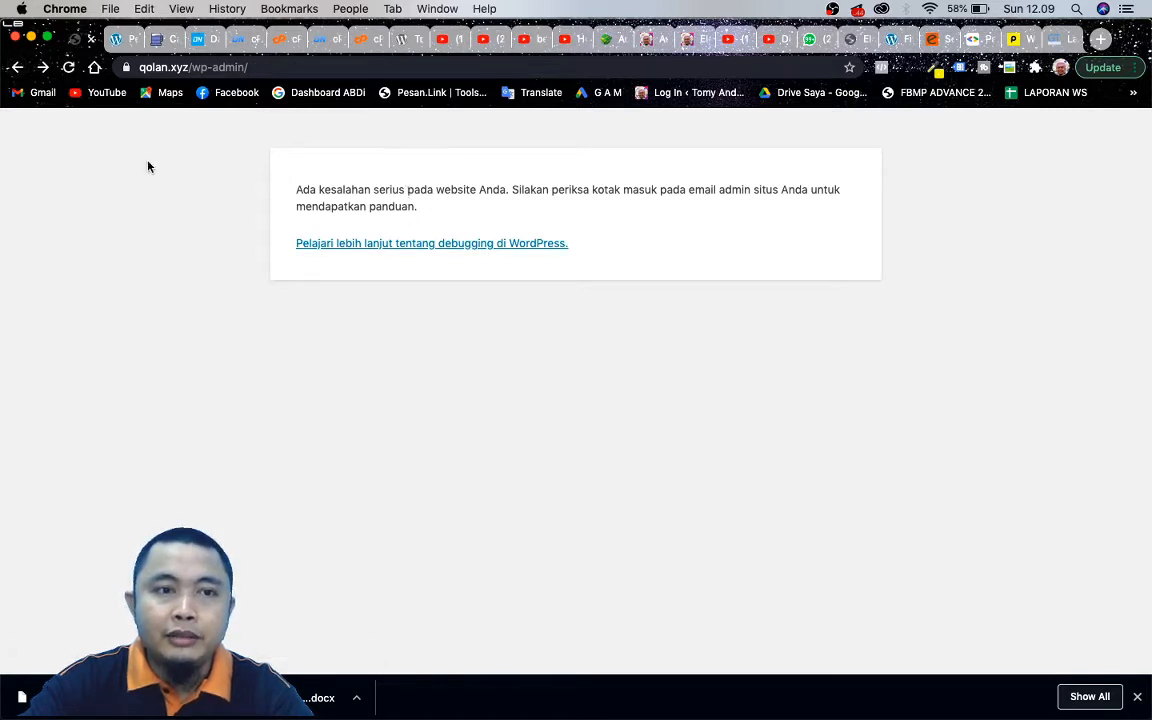
left_click(68, 67)
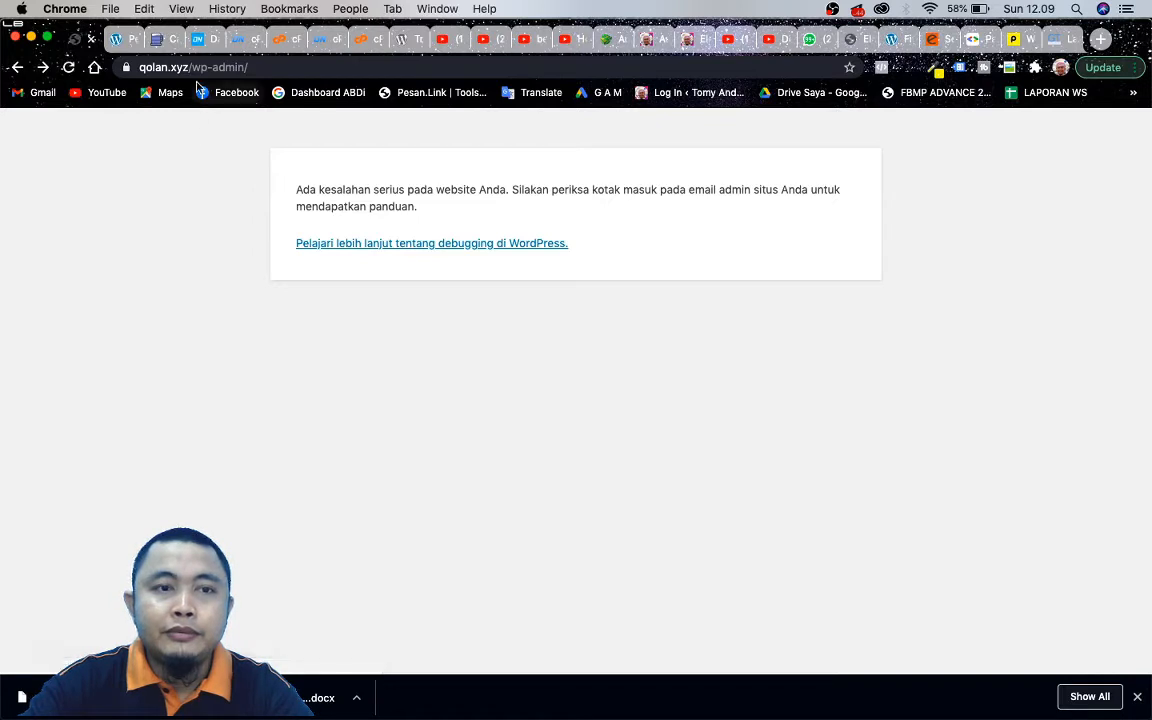
- Open the store's home page at qolan.xyz and remove ABON JAMBAL KACANG from the cart
left_click_drag(193, 69, 324, 72)
key("BackSpace")
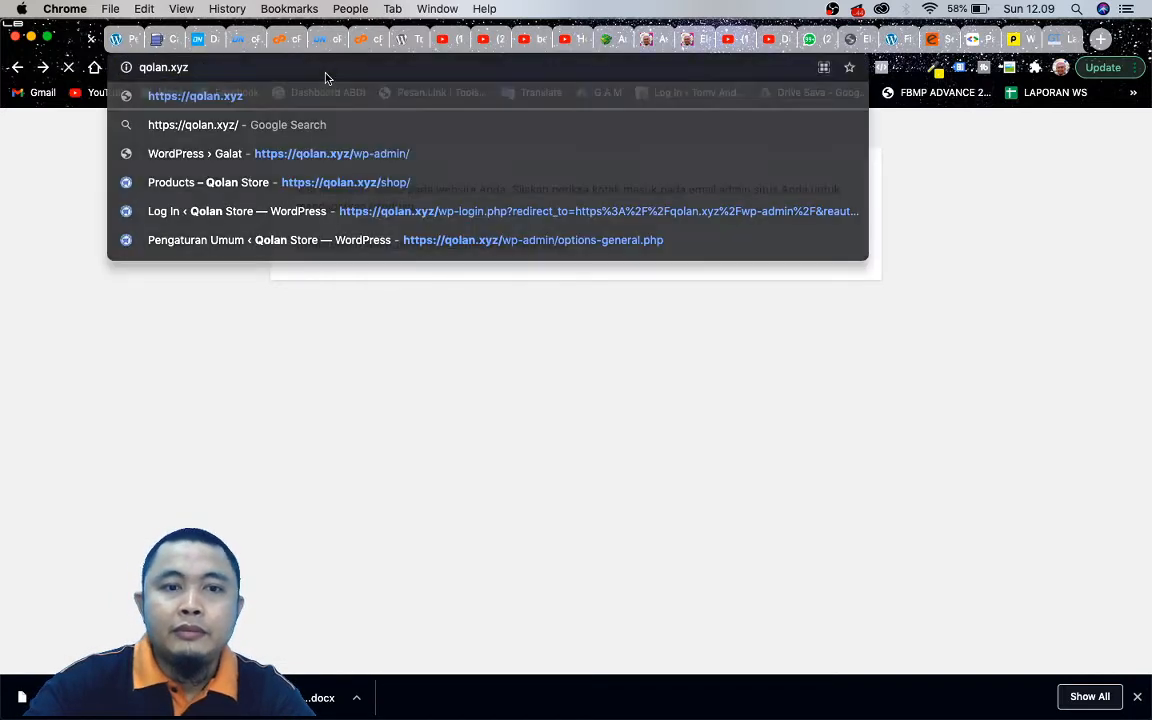
key("Return")
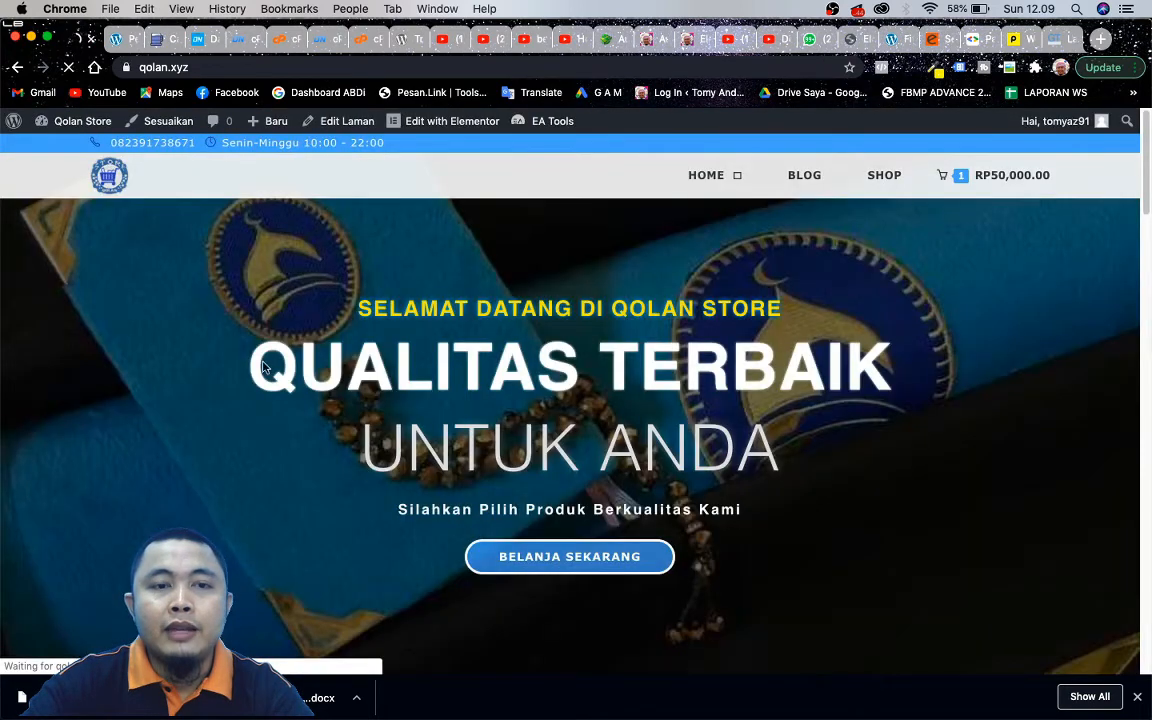
scroll(260, 366, "down", 5)
scroll(263, 368, "up", 5)
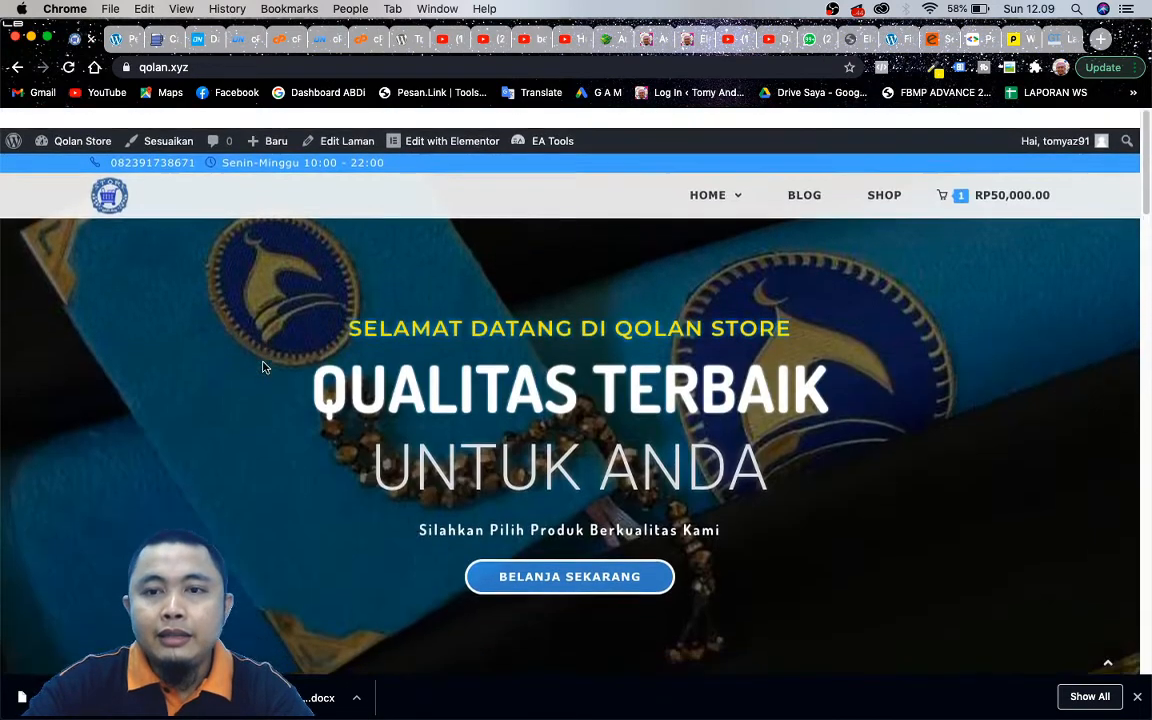
mouse_move(976, 180)
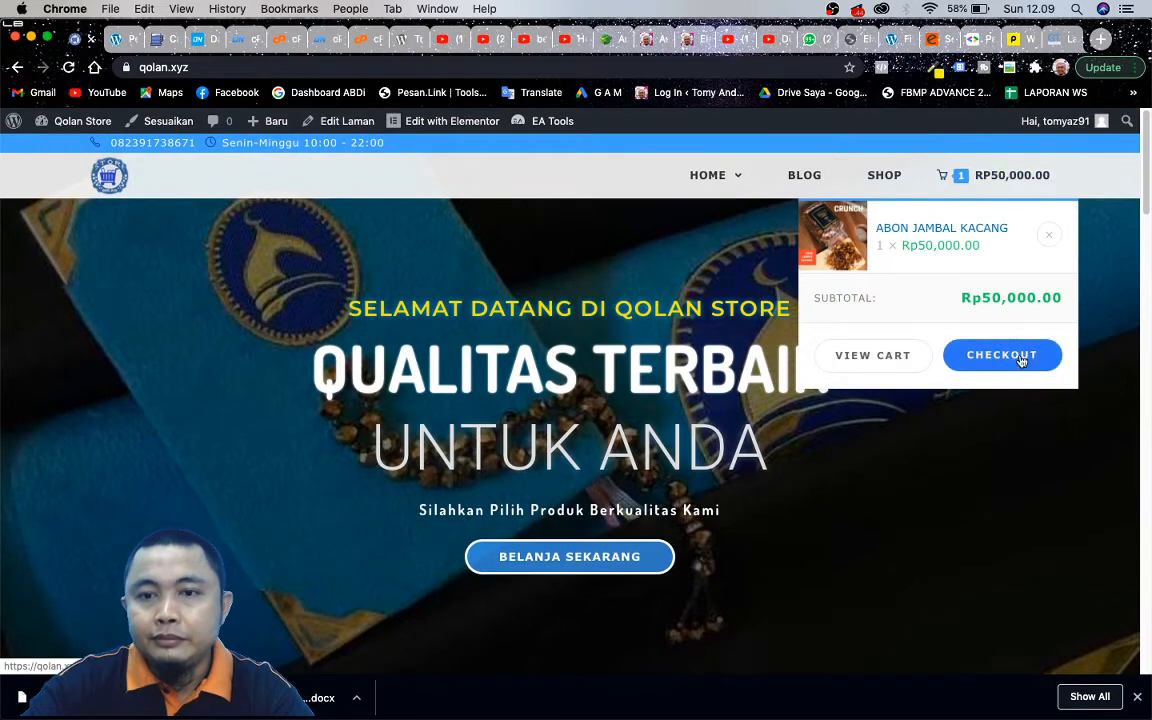
left_click(1058, 231)
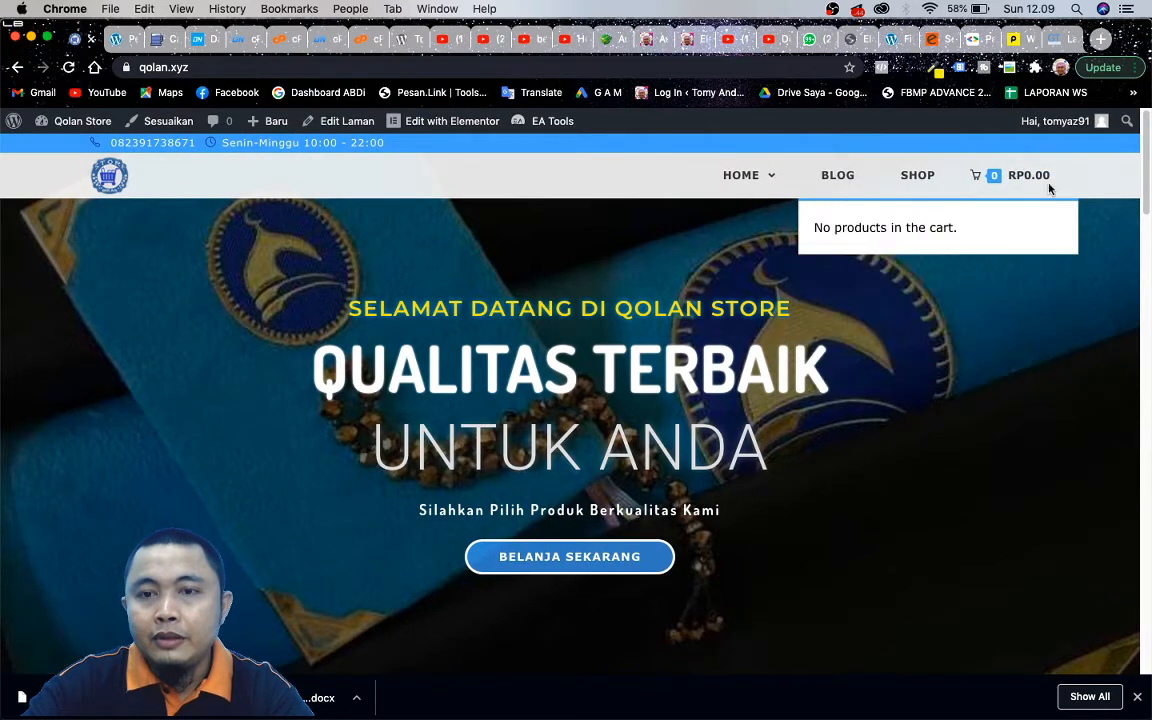
- Log out of the Qolan Store WordPress account and reopen the qolan.xyz home page as a visitor
mouse_move(1050, 121)
left_click(1005, 202)
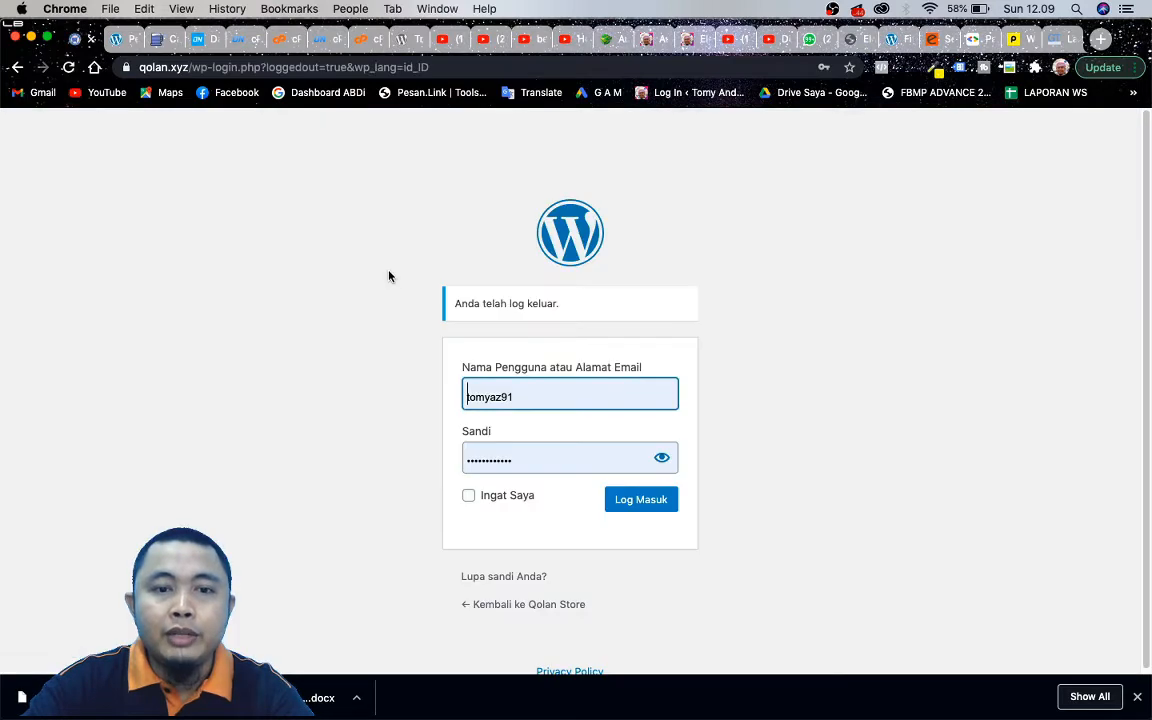
left_click_drag(193, 67, 440, 67)
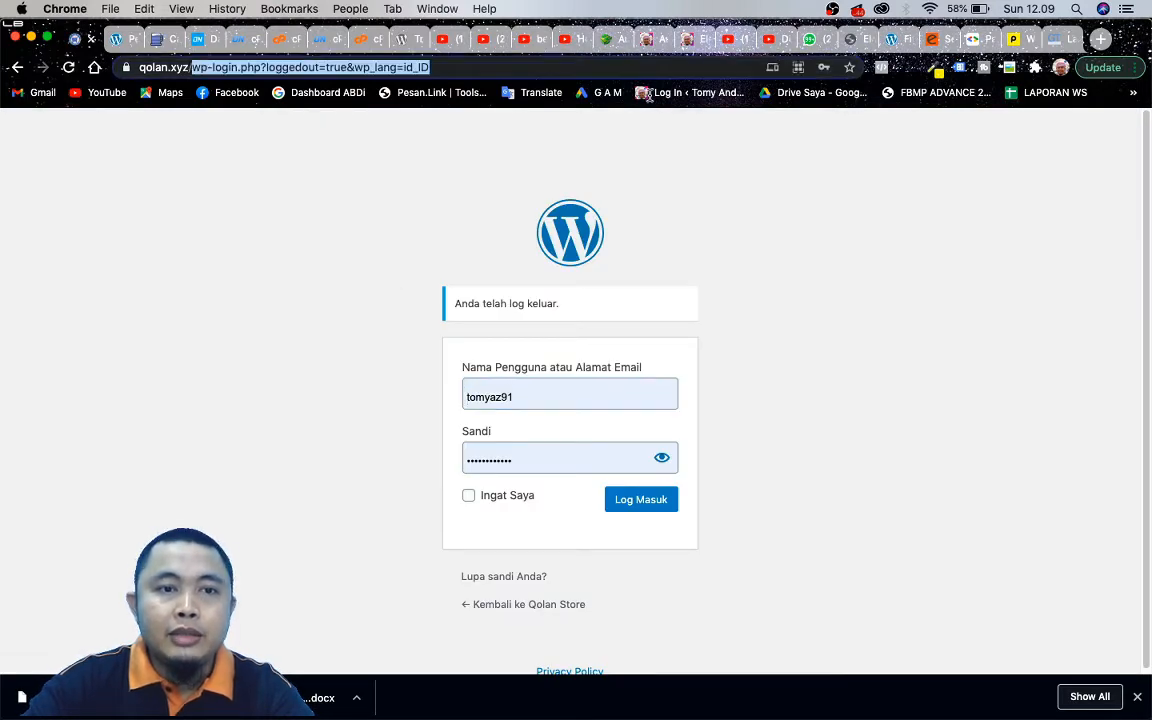
key("BackSpace")
key("Return")
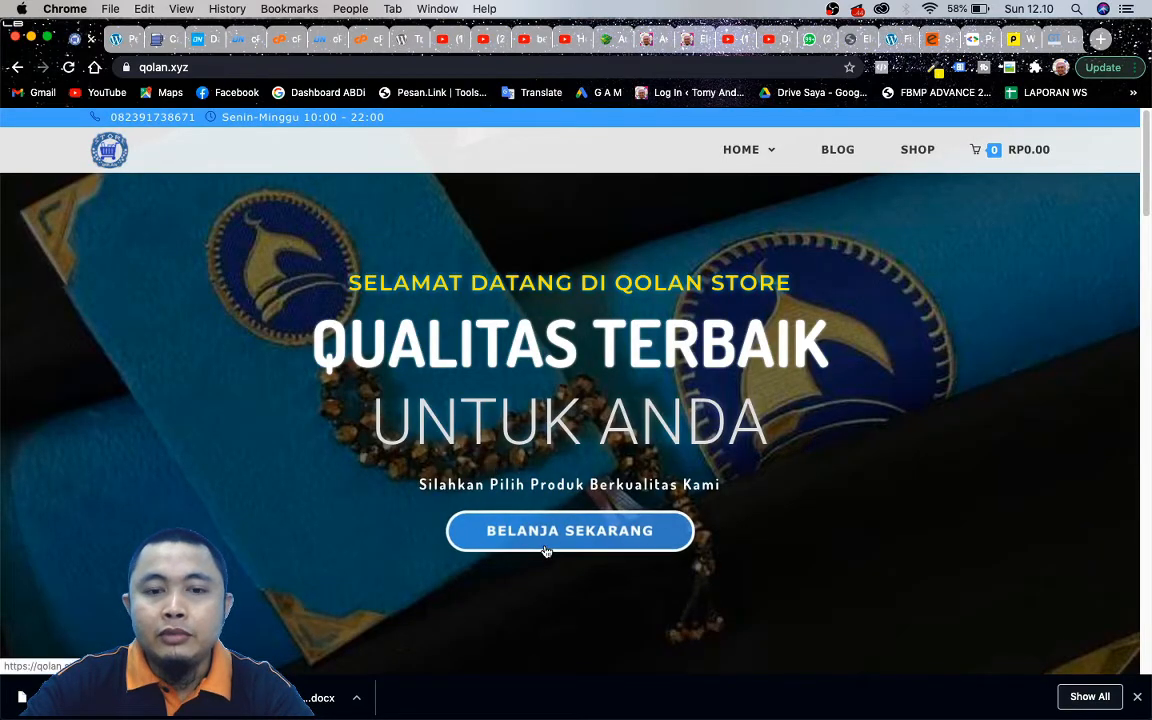
- Open the Qolan Store shop page and examine the language of the product button labels
left_click(921, 151)
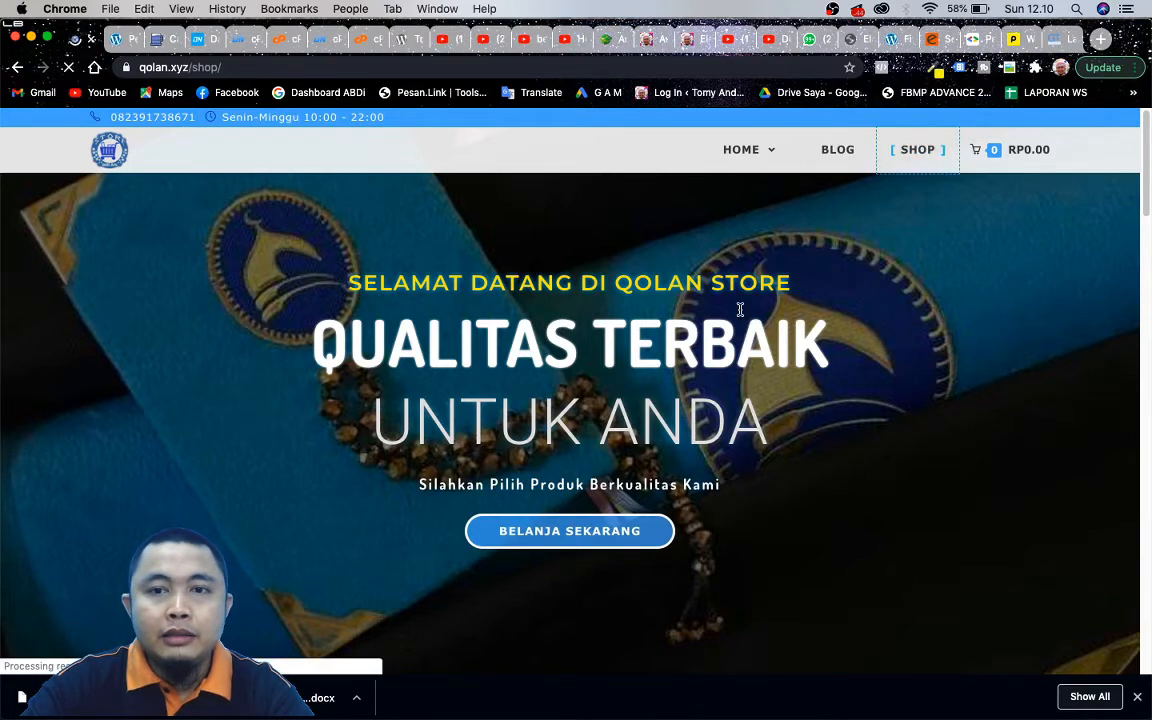
scroll(740, 310, "down", 5)
scroll(740, 310, "down", 1)
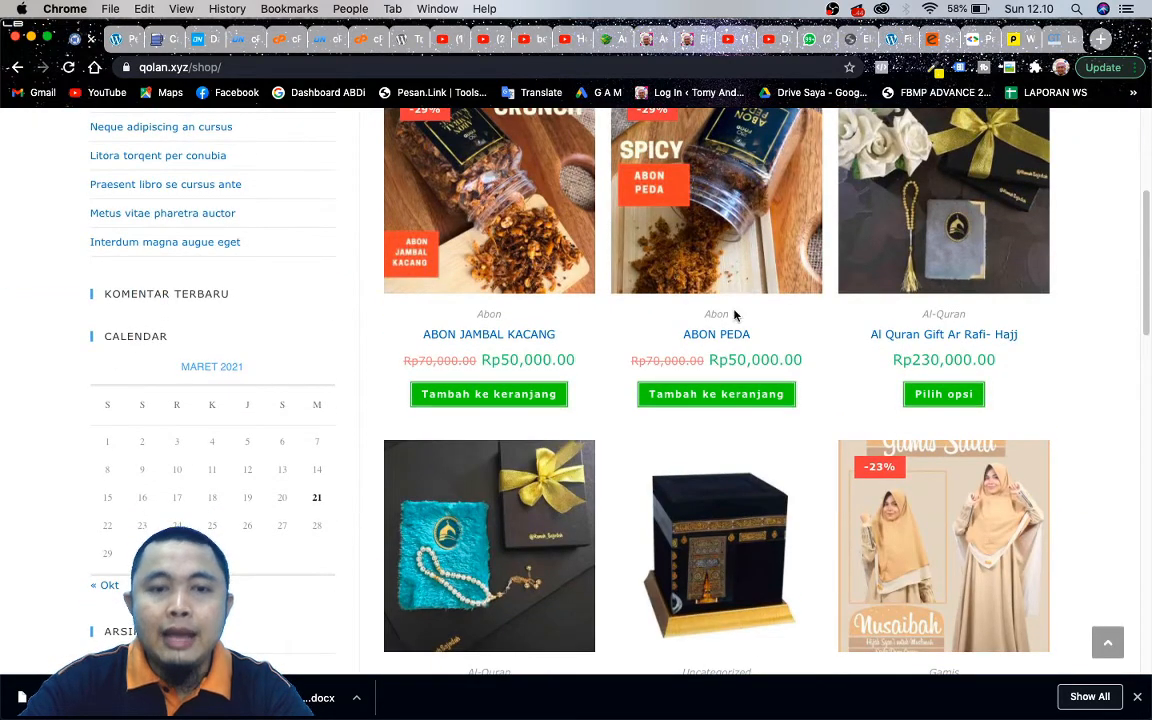
scroll(591, 368, "up", 5)
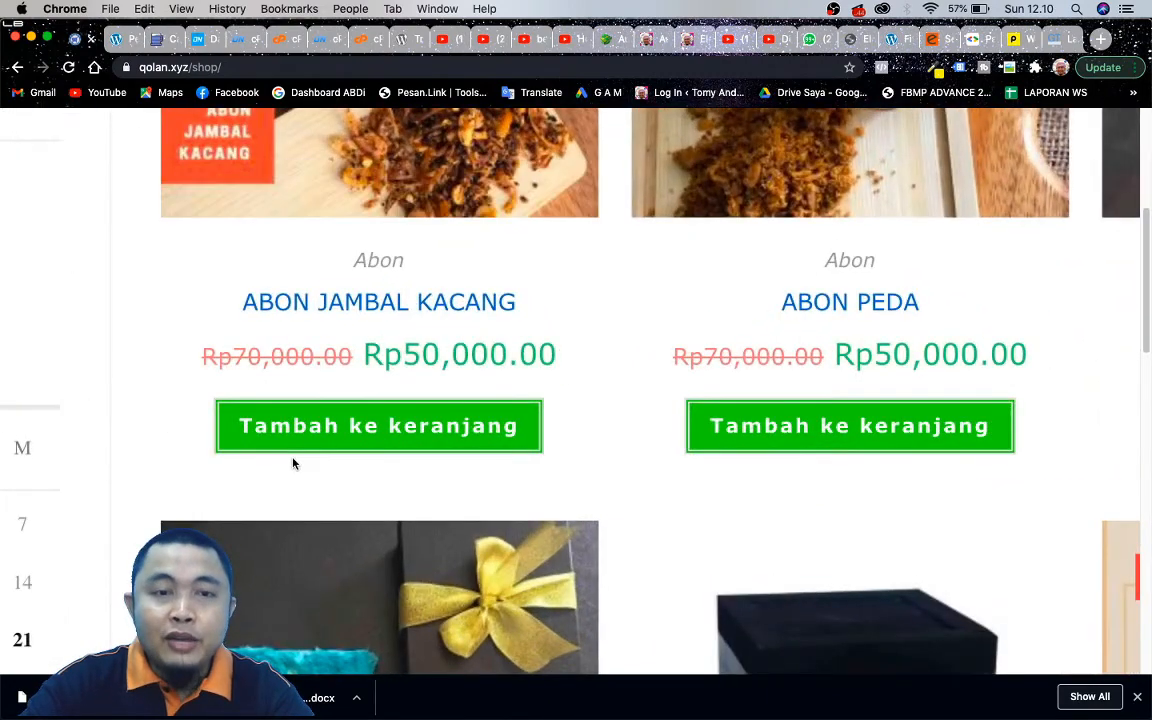
scroll(293, 463, "up", 1)
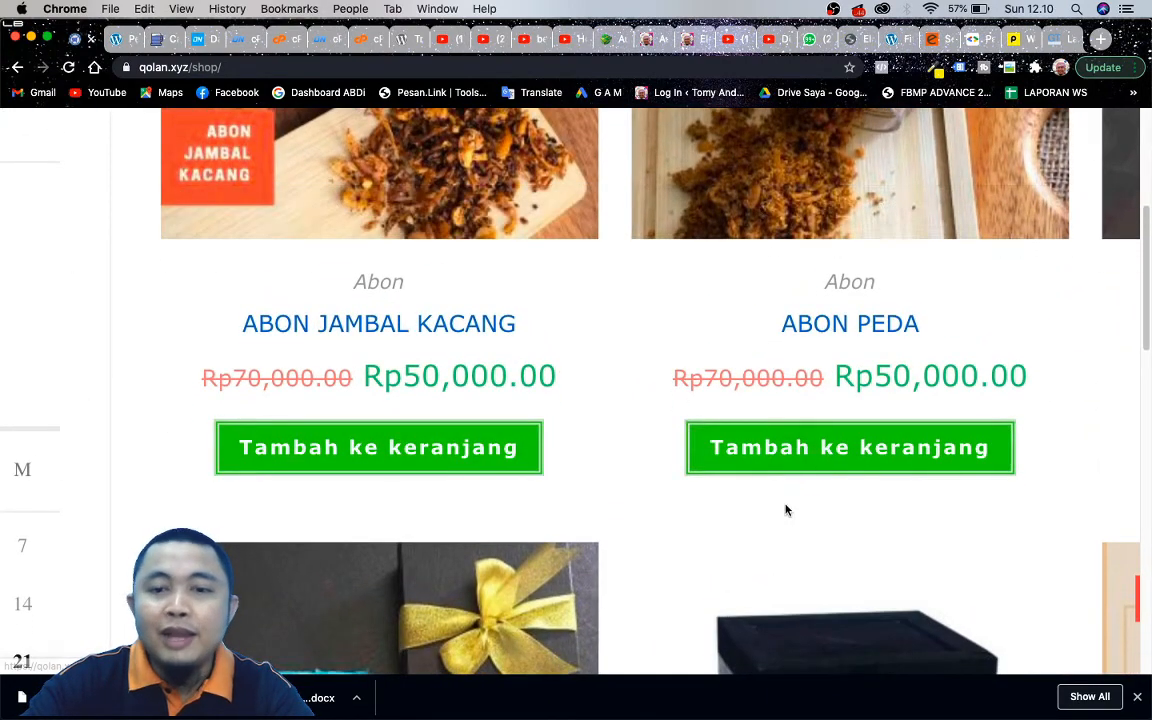
scroll(598, 482, "down", 5)
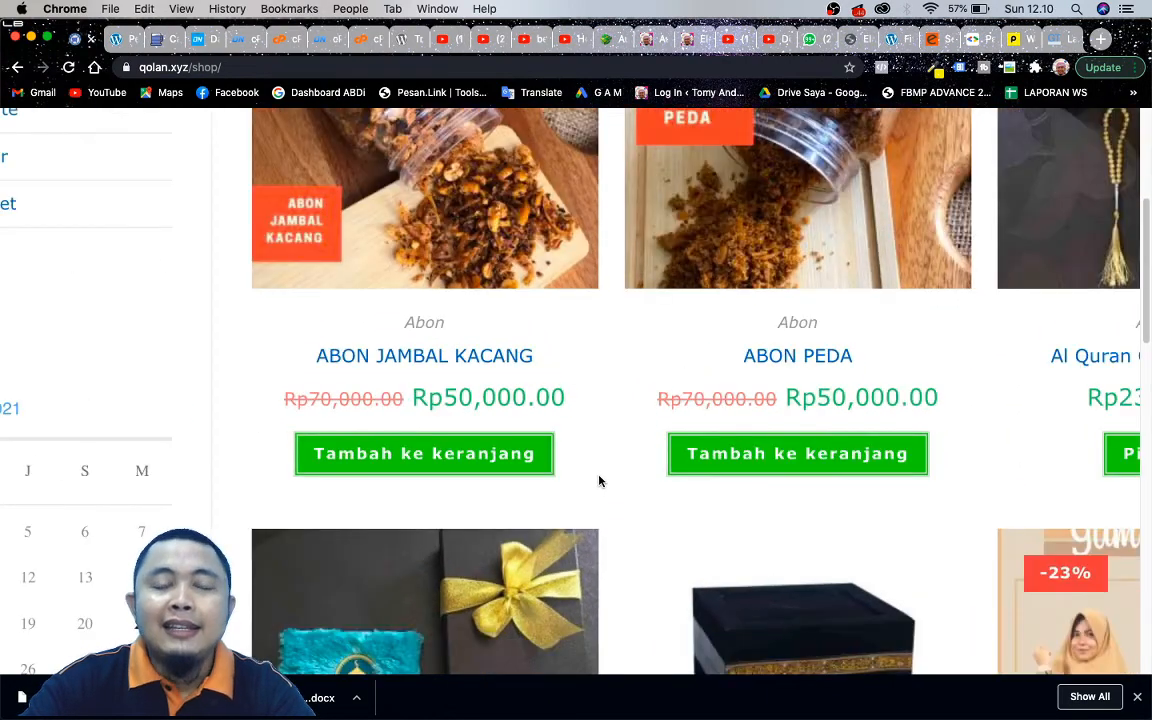
scroll(599, 481, "up", 2)
scroll(600, 481, "down", 2)
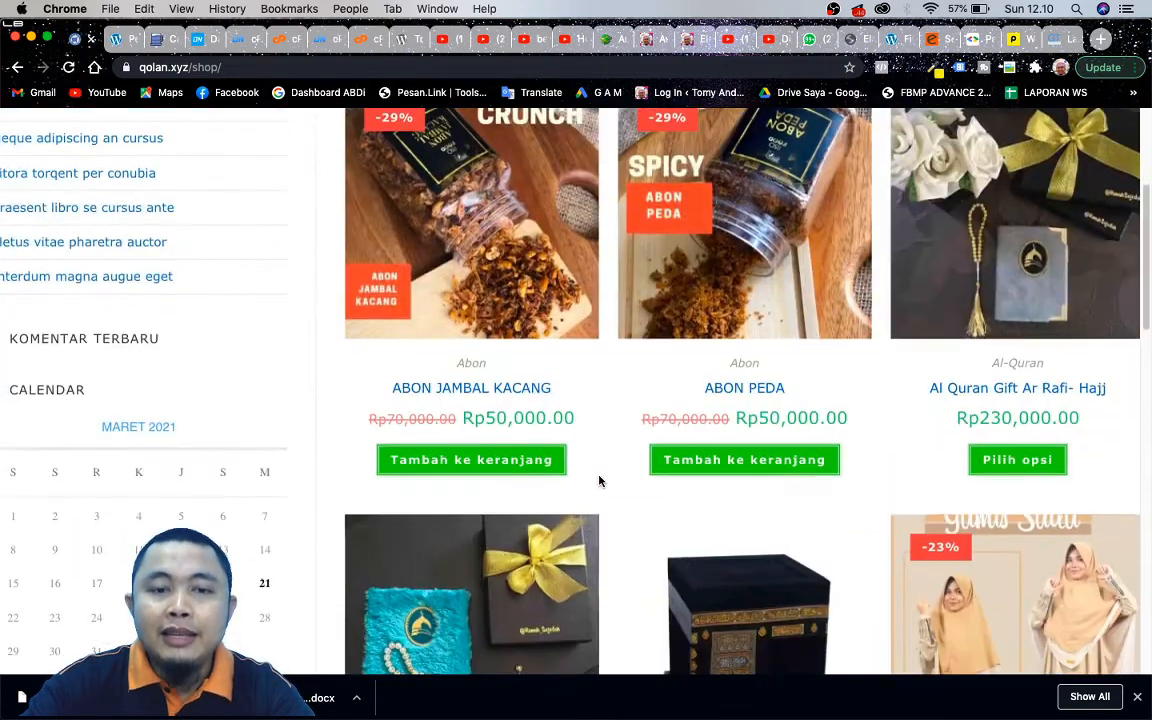
- Add ABON JAMBAL KACANG to the cart and check the language of the cart page down to its totals
left_click(514, 468)
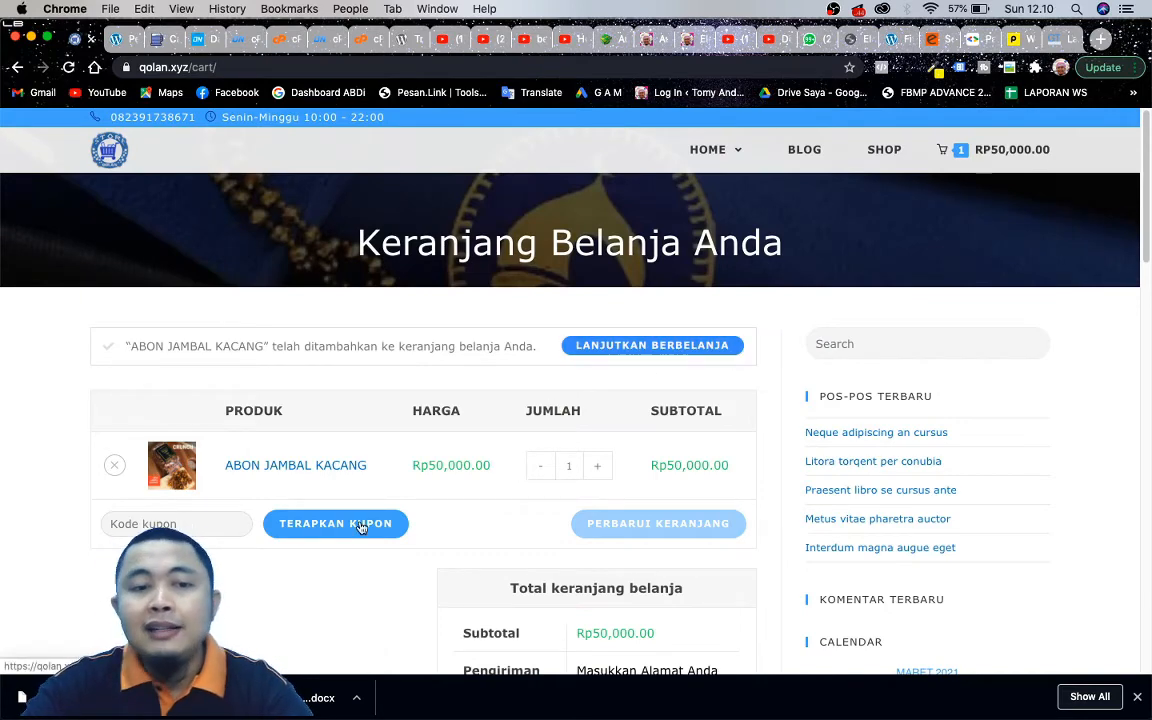
scroll(613, 593, "down", 1)
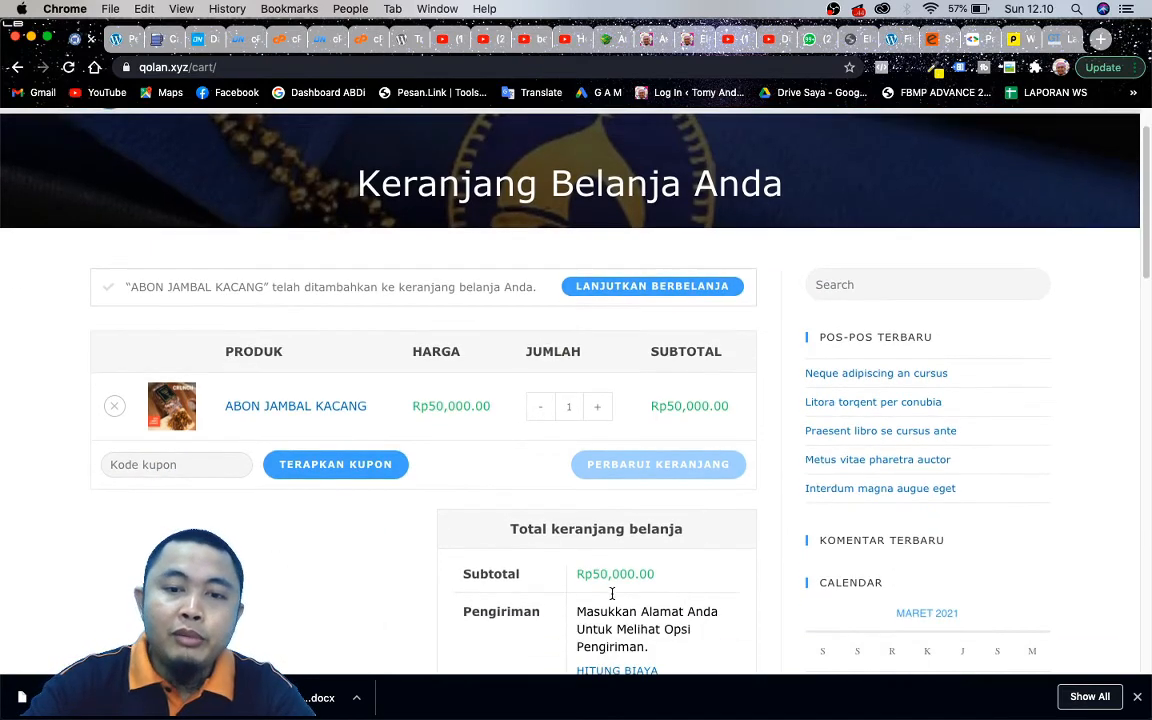
scroll(645, 470, "down", 4)
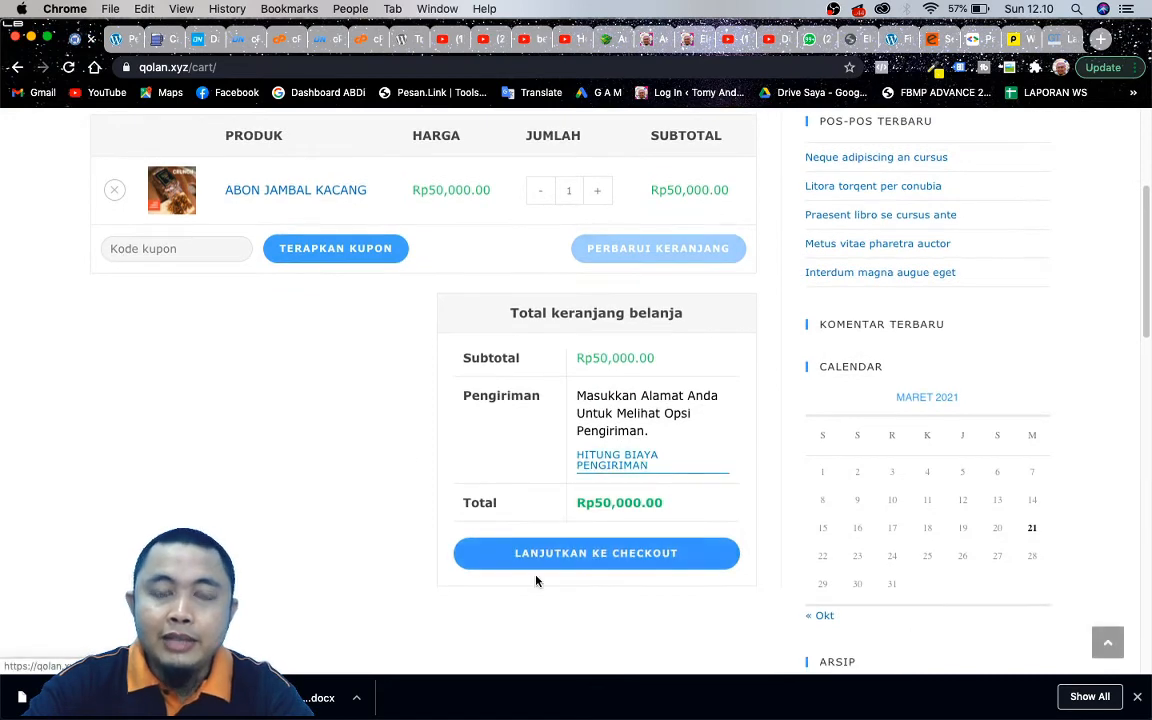
- Proceed from the cart to checkout and fill in the billing details with the saved customer data
left_click(508, 552)
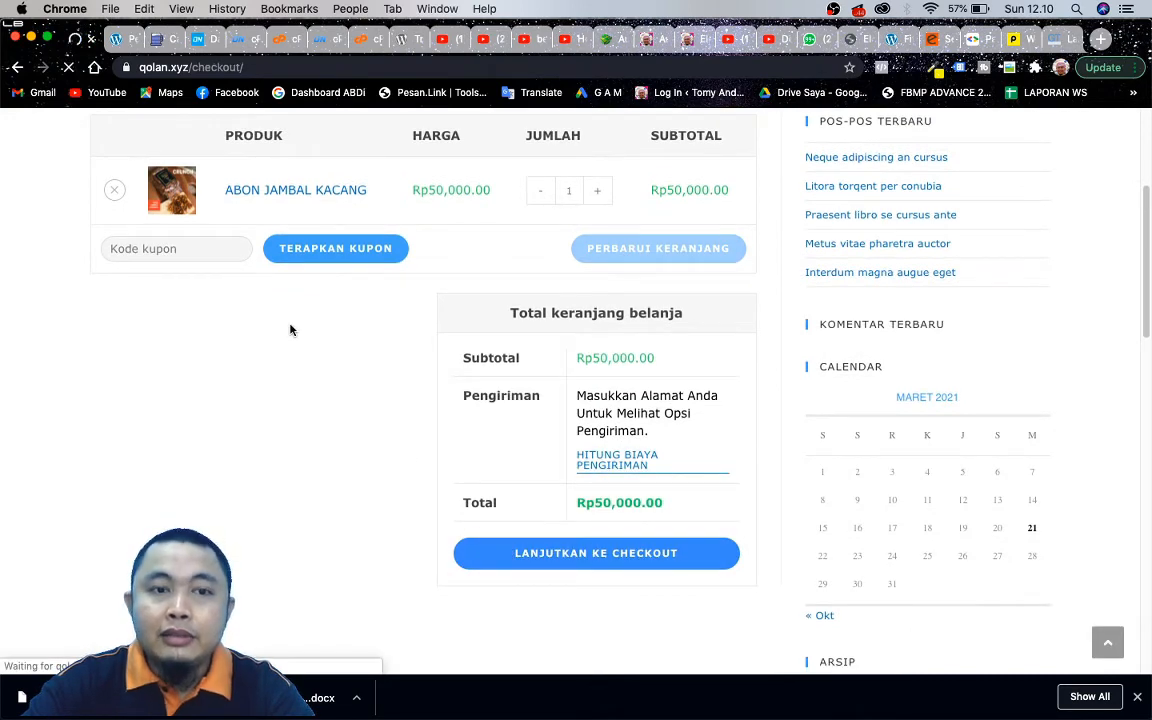
scroll(450, 480, "down", 3)
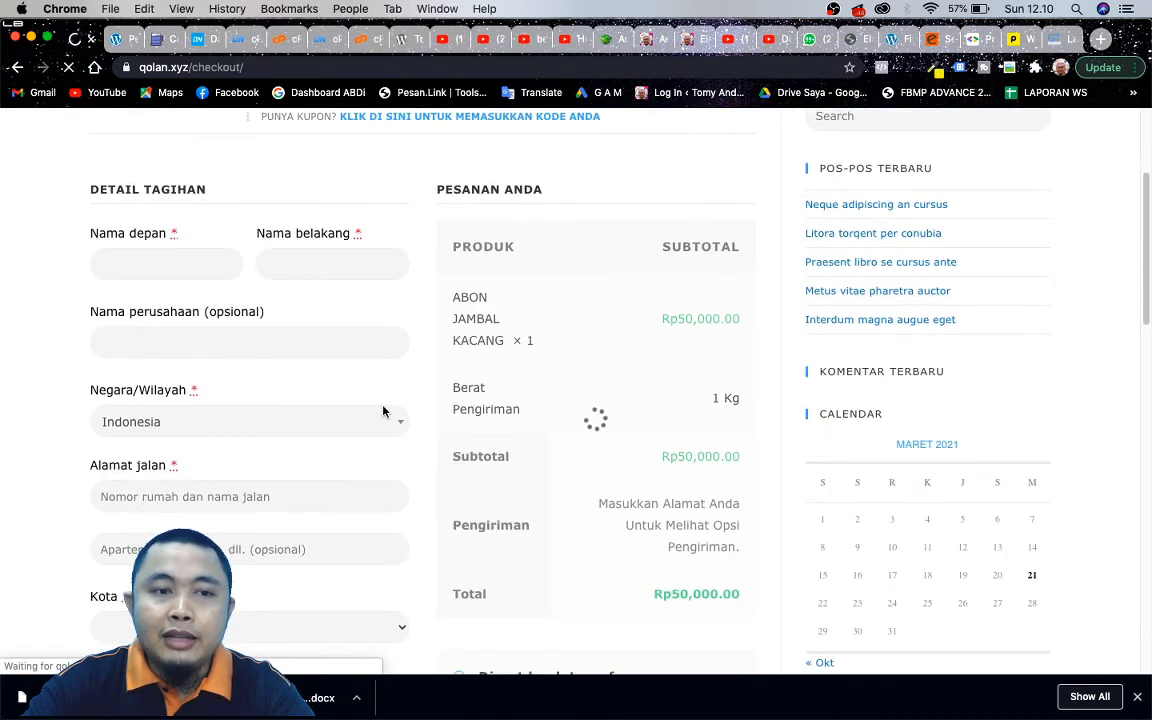
left_click(138, 261)
key("Down")
key("Return")
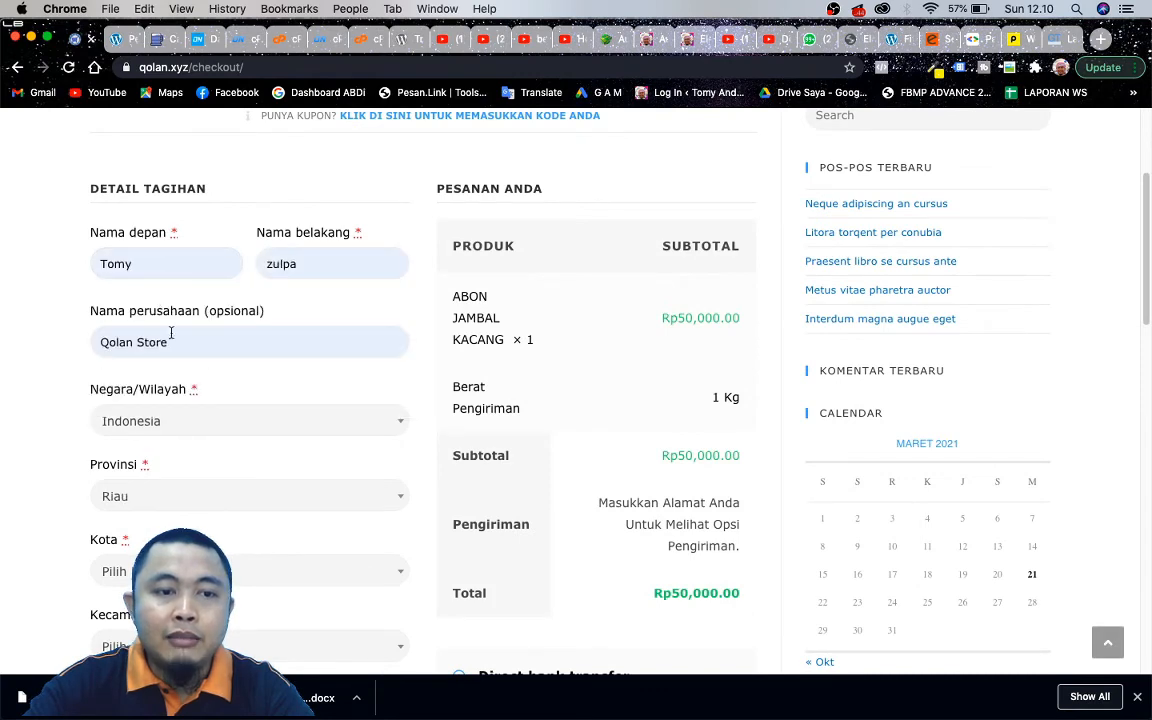
- Set the billing city (Kota) to BENGKALIS, KAB BENGKALIS and check the language of the checkout form and order summary
scroll(198, 427, "down", 3)
left_click(212, 402)
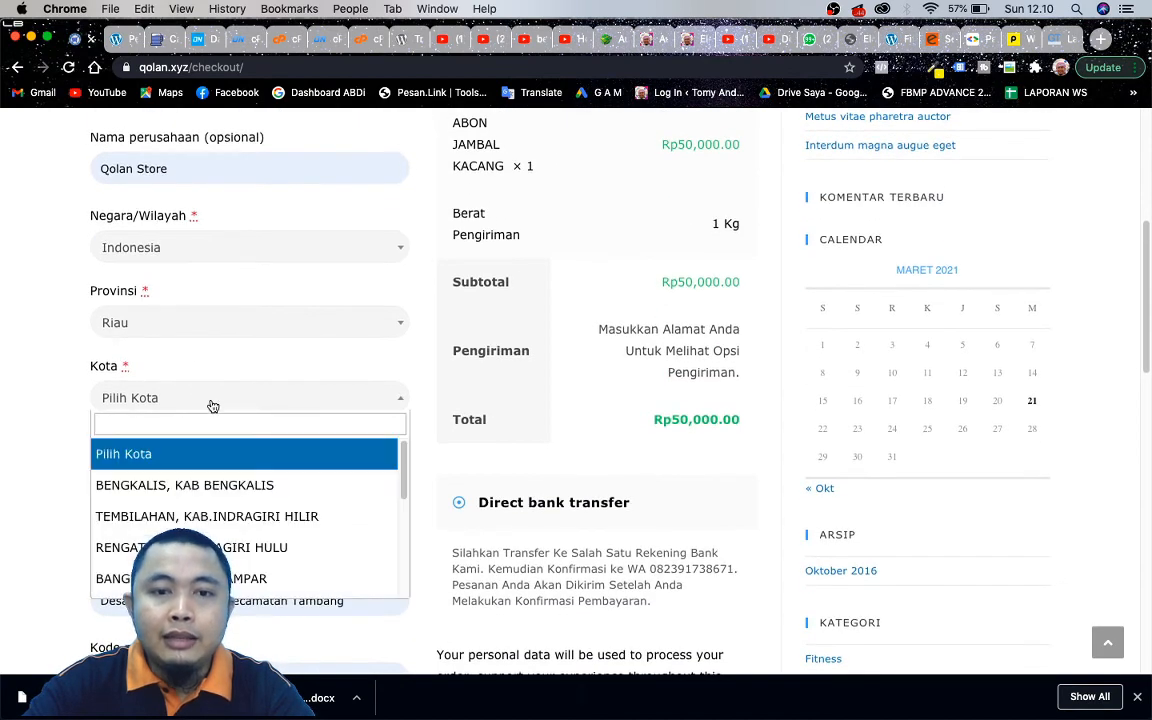
left_click(185, 485)
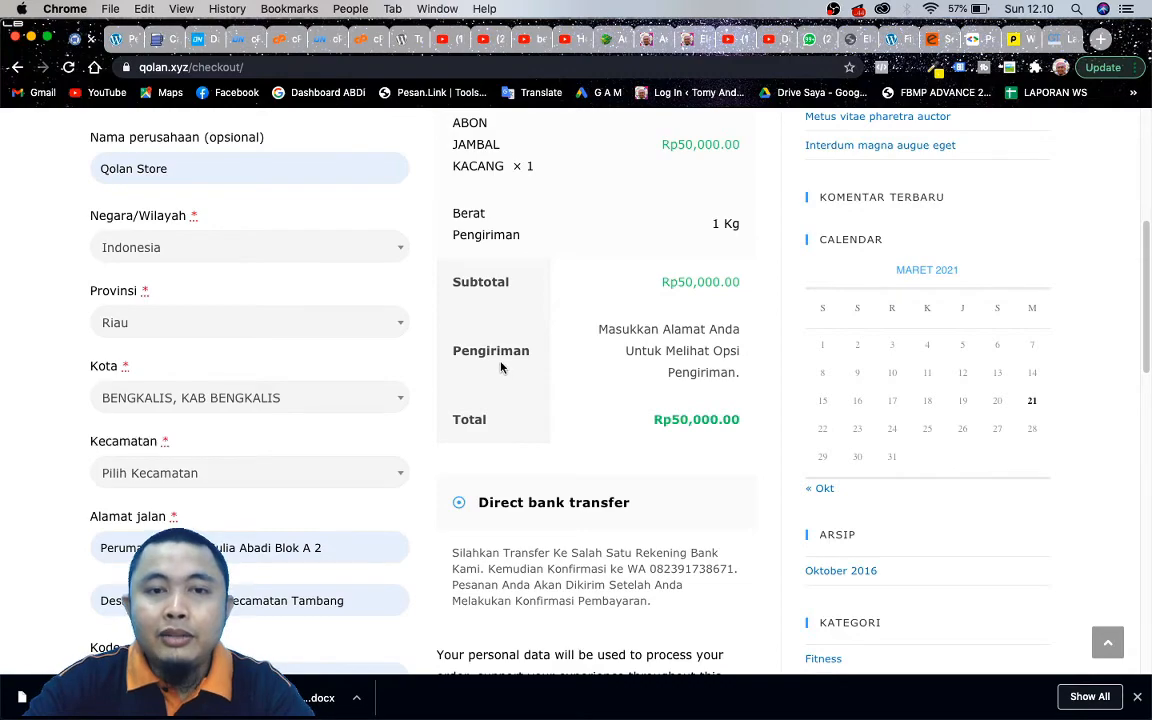
scroll(501, 367, "up", 1)
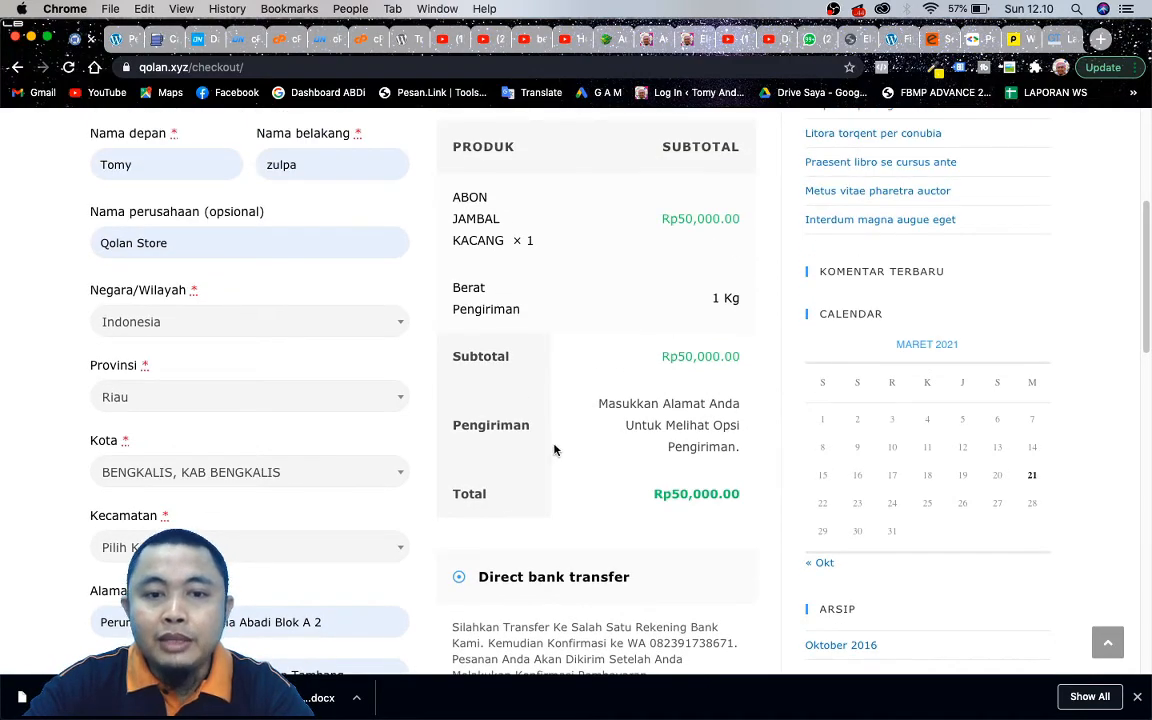
scroll(493, 507, "up", 3)
scroll(494, 505, "down", 7)
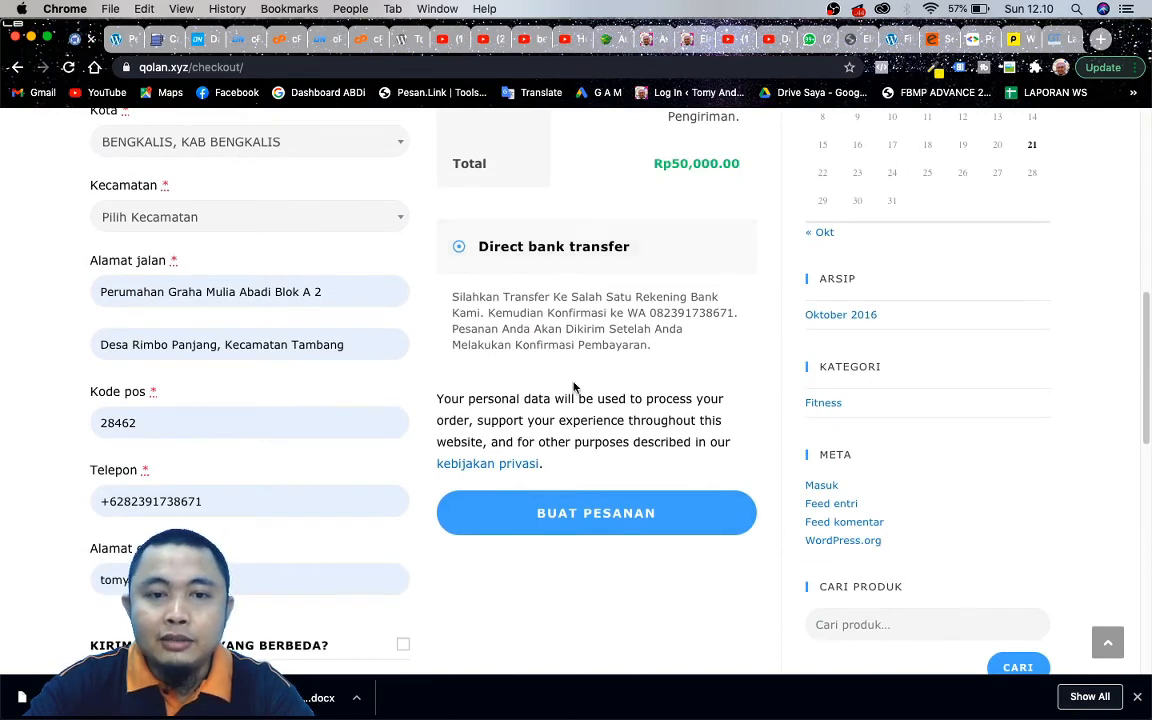
scroll(479, 402, "up", 5)
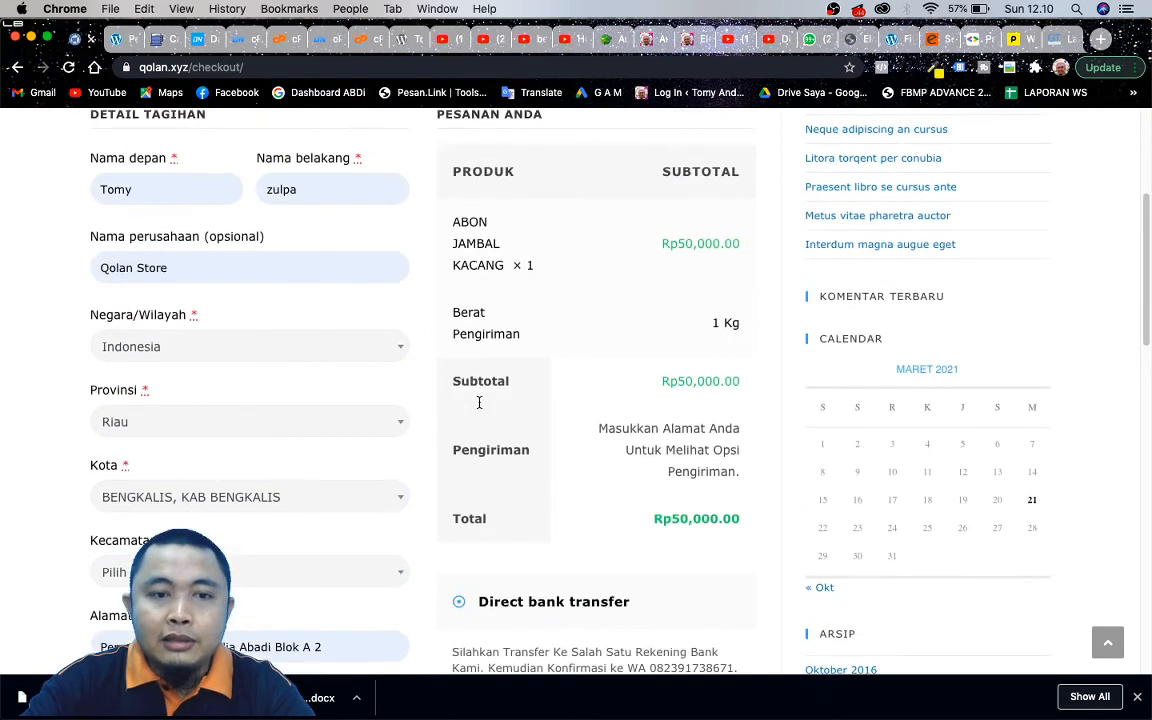
- Set the billing district (Kecamatan) to BUKIT BATU,BENGKALIS
left_click(203, 356)
left_click(5, 385)
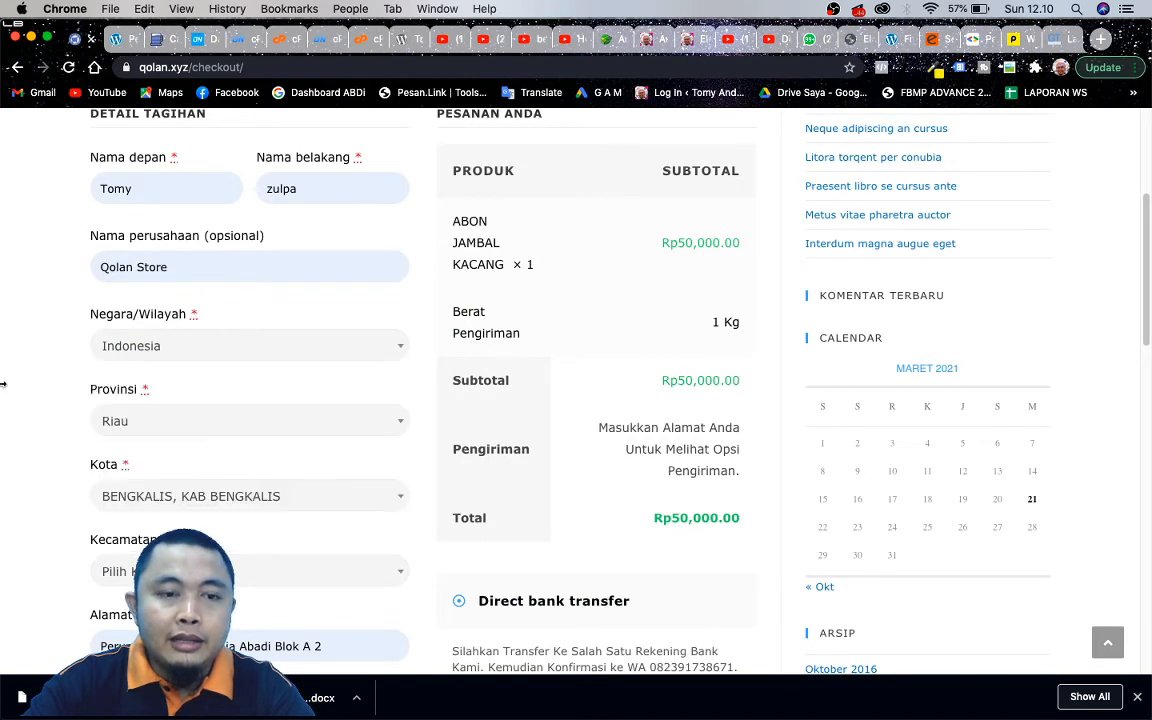
scroll(82, 452, "down", 2)
left_click(180, 413)
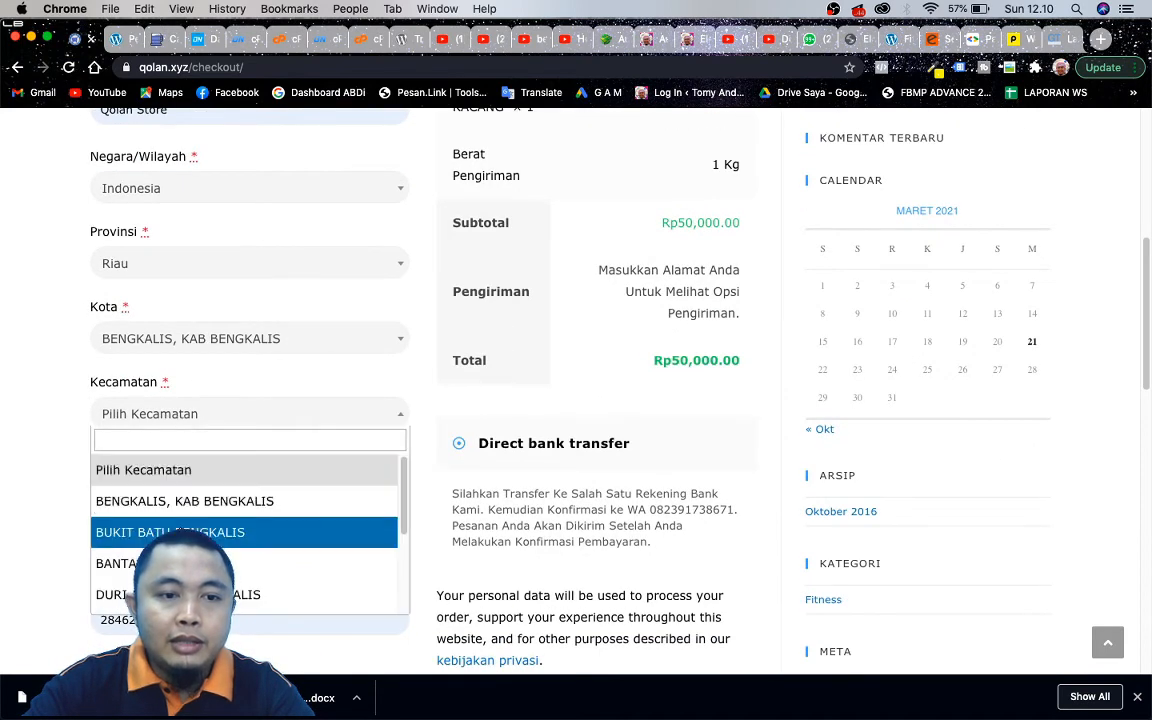
left_click(181, 528)
scroll(181, 525, "down", 2)
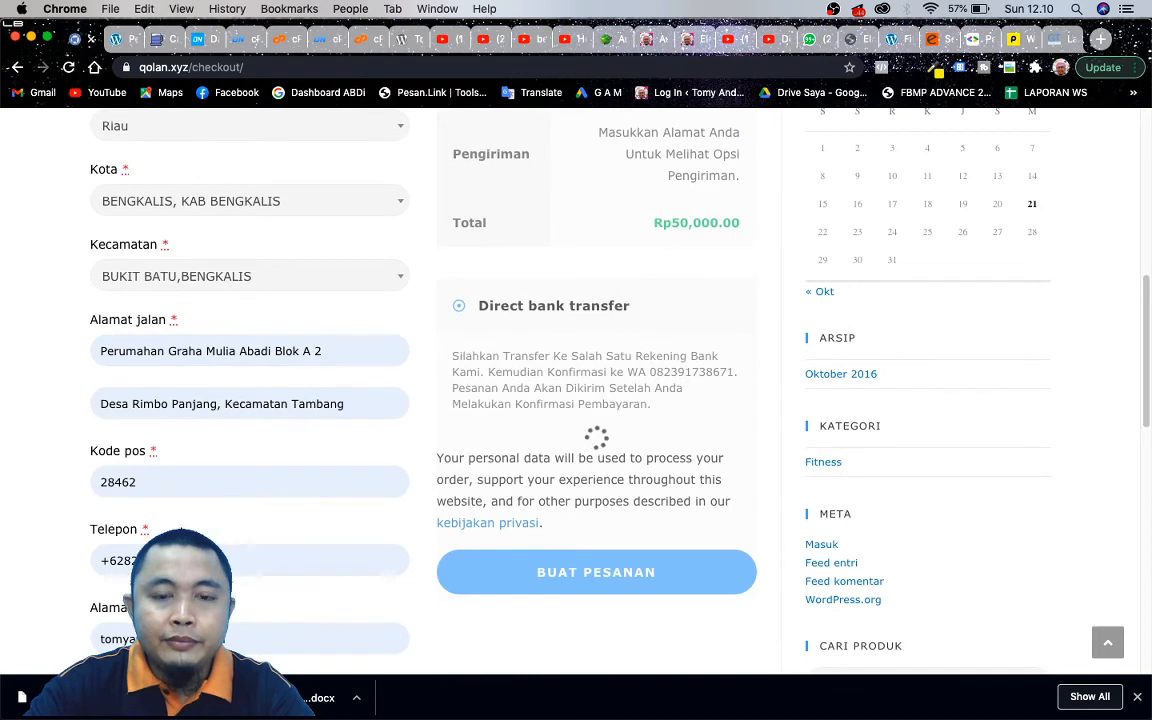
- Select J&T Express as the shipping method and place the order
scroll(181, 530, "up", 2)
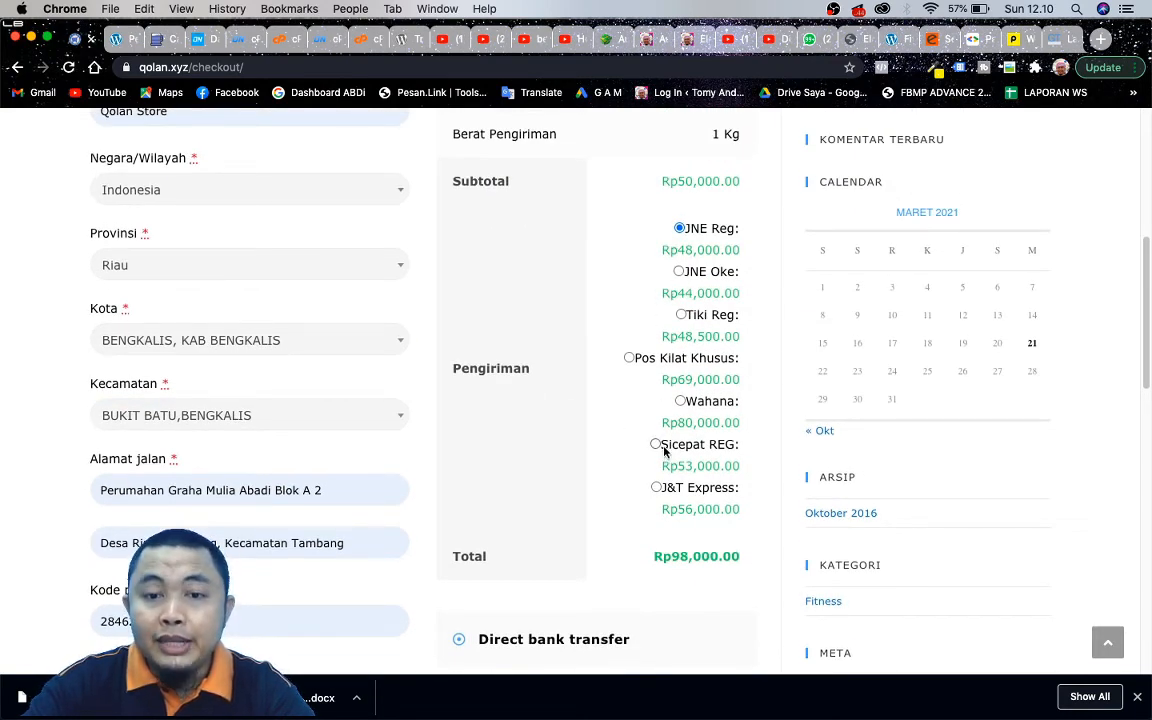
scroll(653, 453, "down", 3)
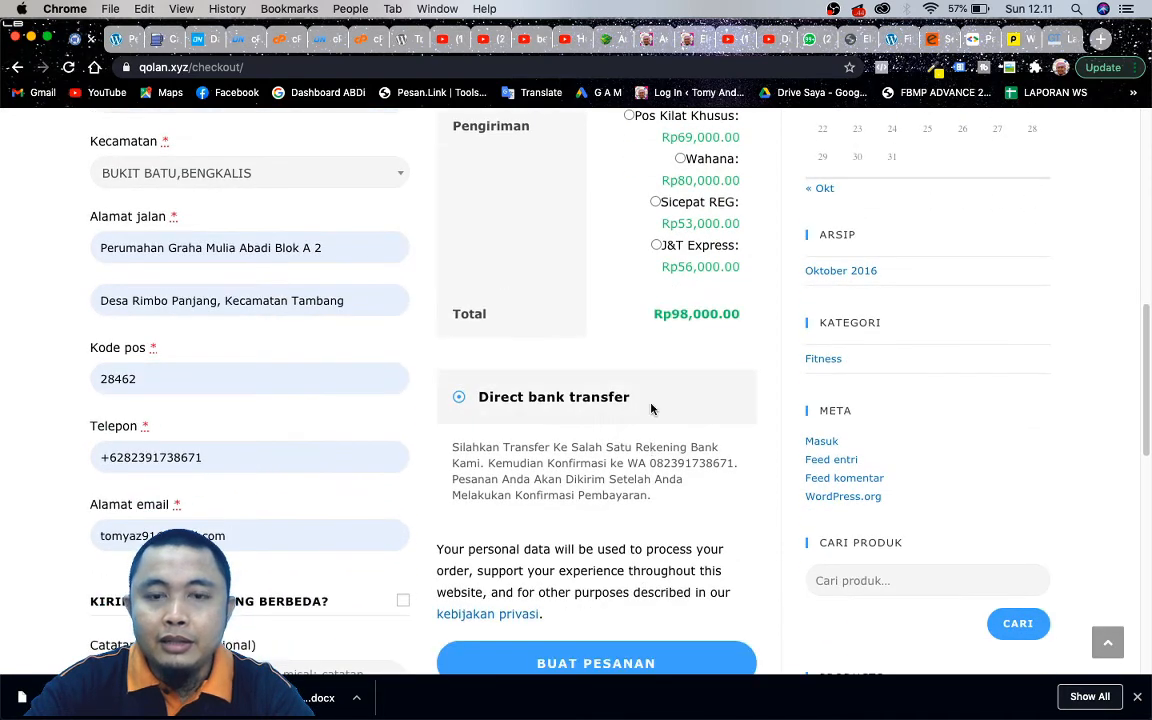
left_click(654, 248)
scroll(653, 250, "down", 4)
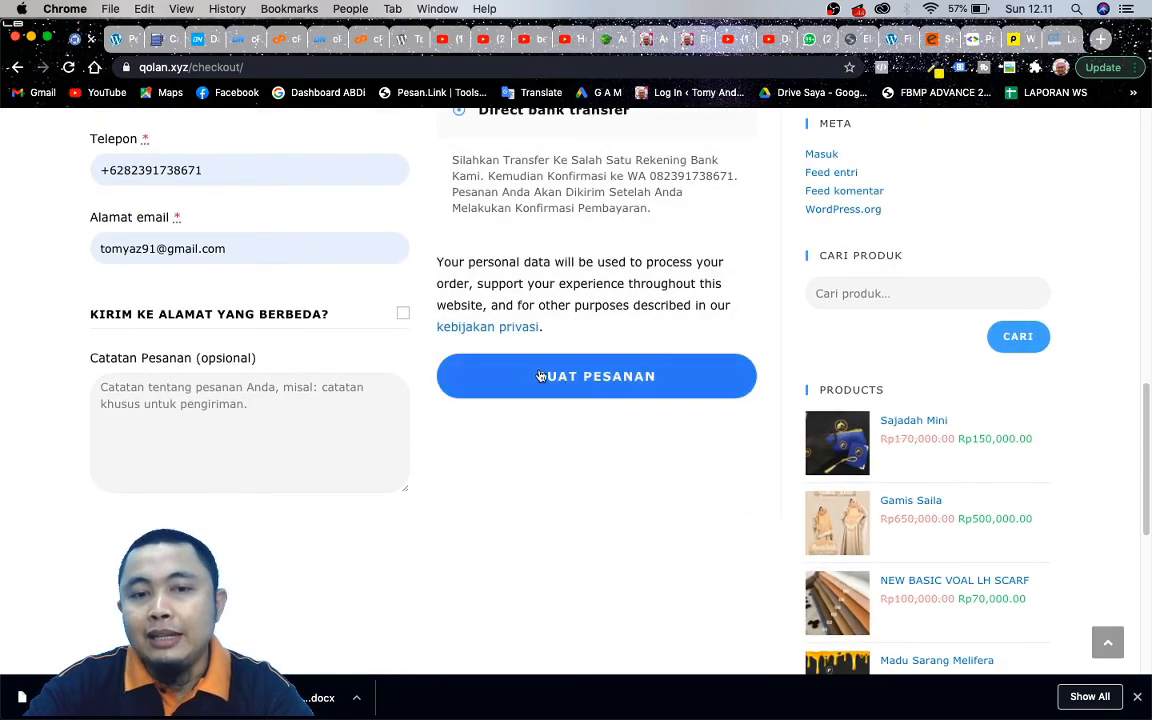
scroll(530, 398, "up", 3)
scroll(530, 398, "down", 2)
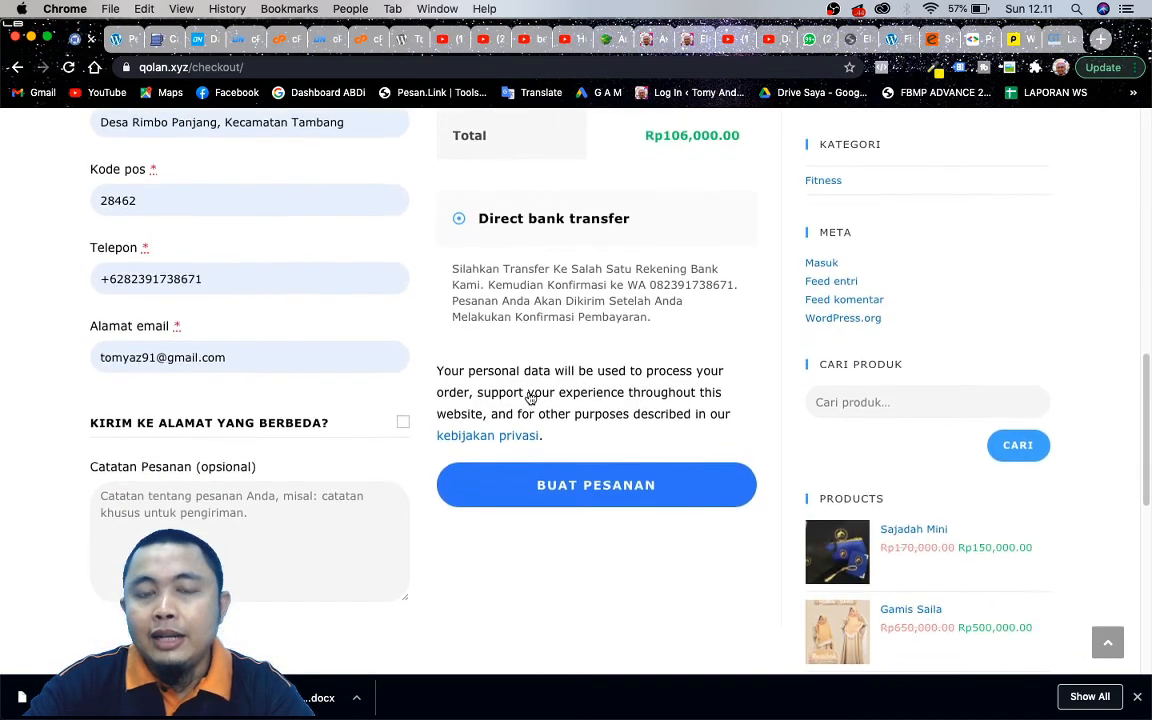
left_click(538, 481)
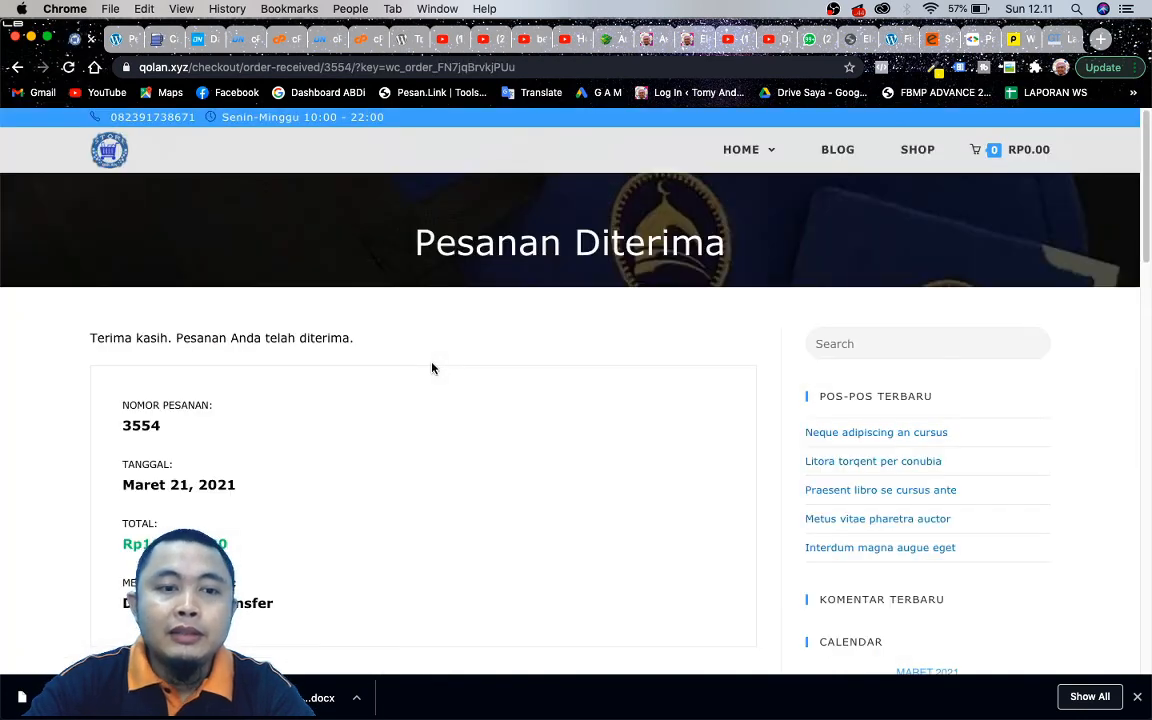
- Examine the language of the order confirmation page down to the order details table, and return to the checkout page
scroll(432, 368, "down", 2)
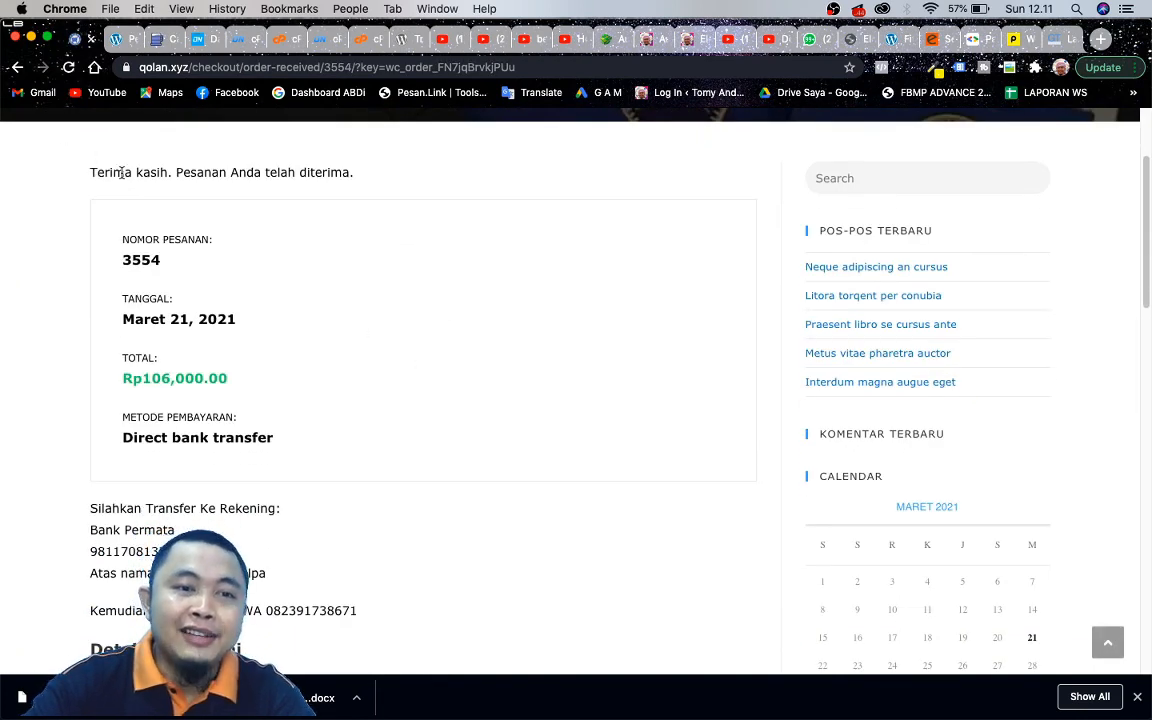
scroll(121, 173, "up", 5)
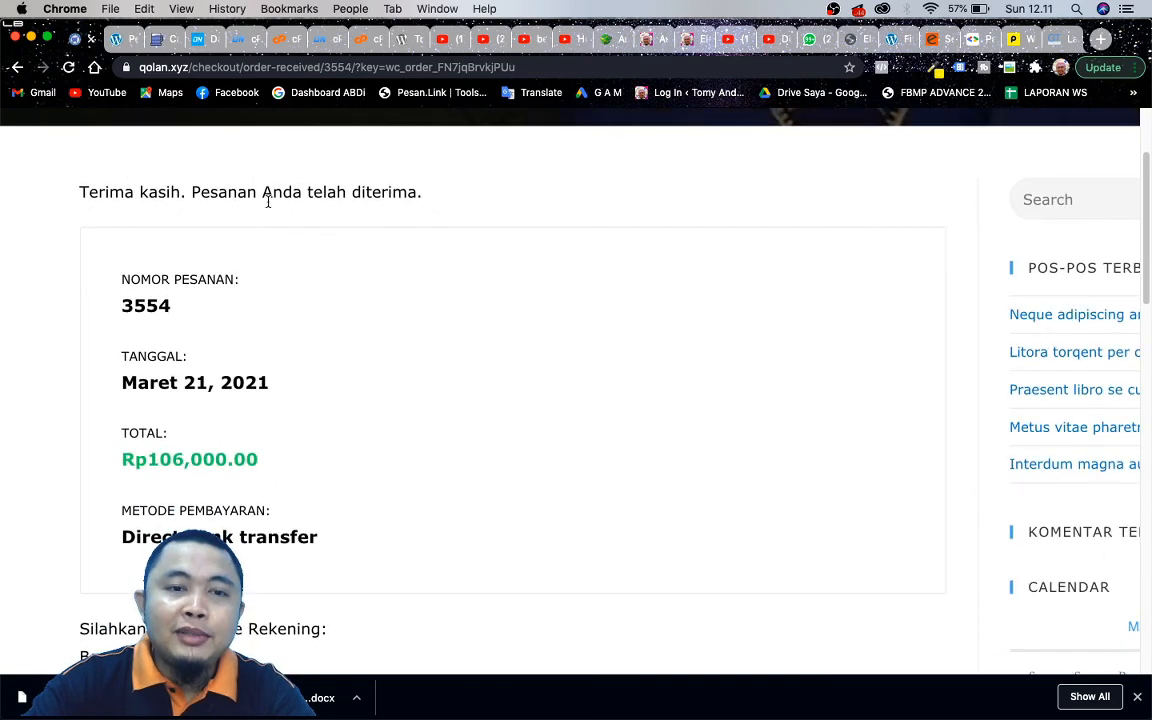
scroll(286, 220, "down", 10)
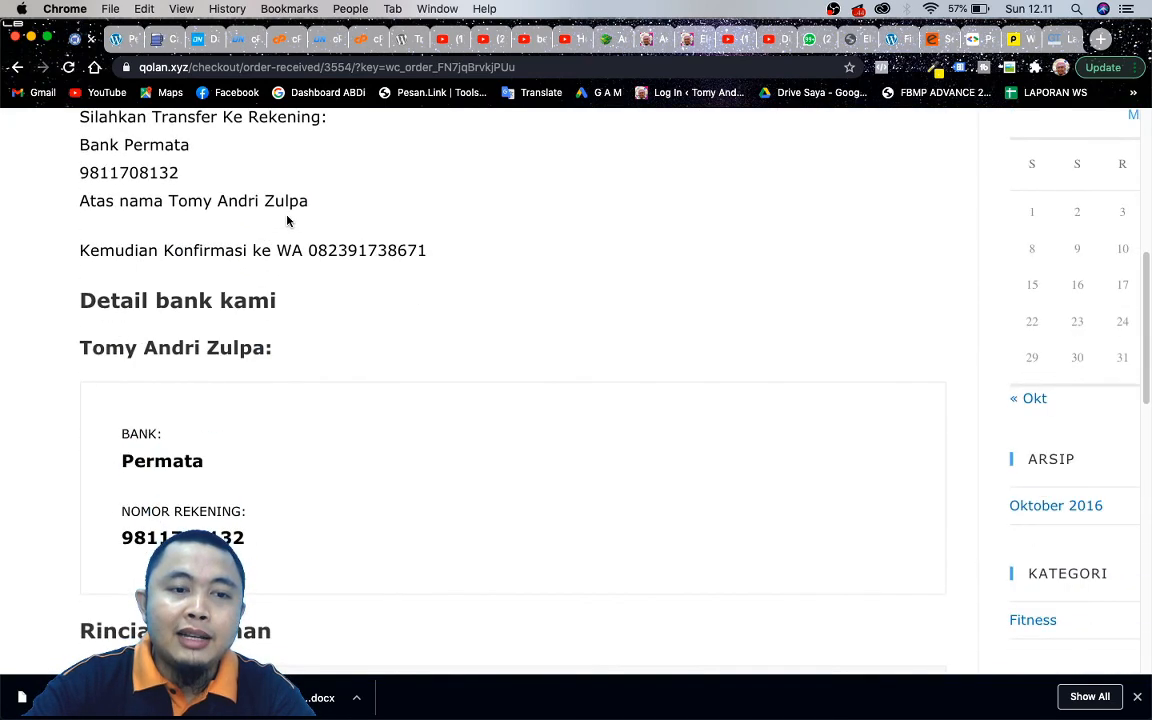
scroll(170, 318, "down", 5)
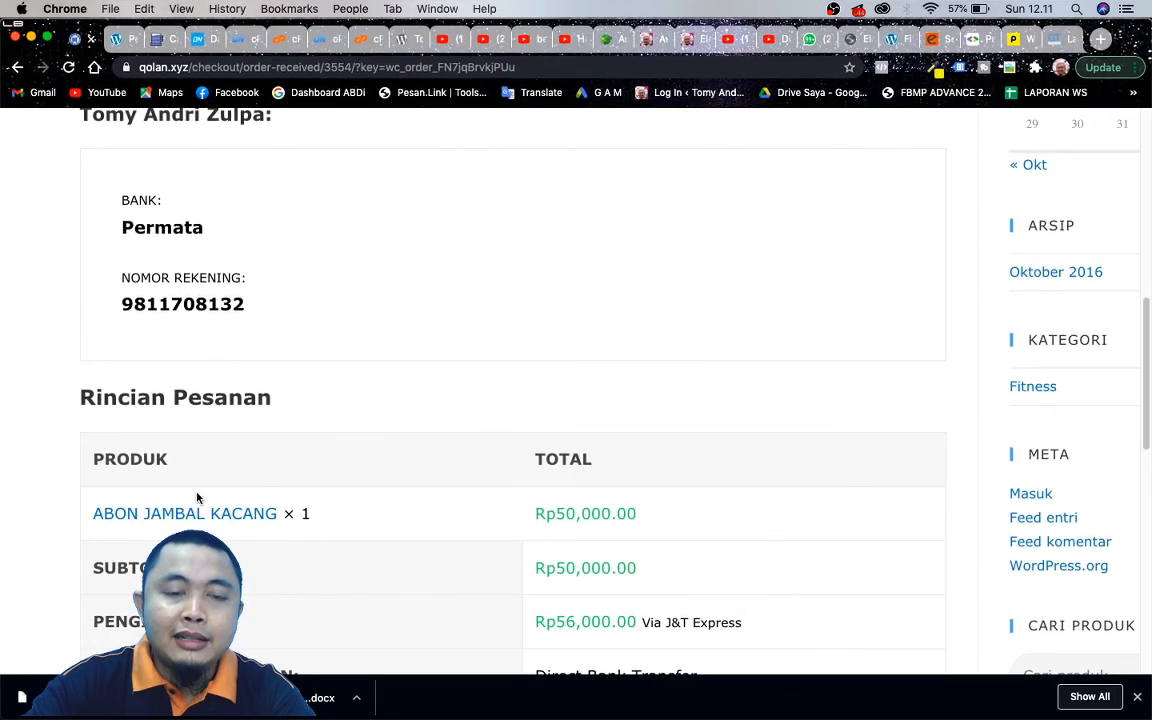
scroll(242, 545, "down", 6)
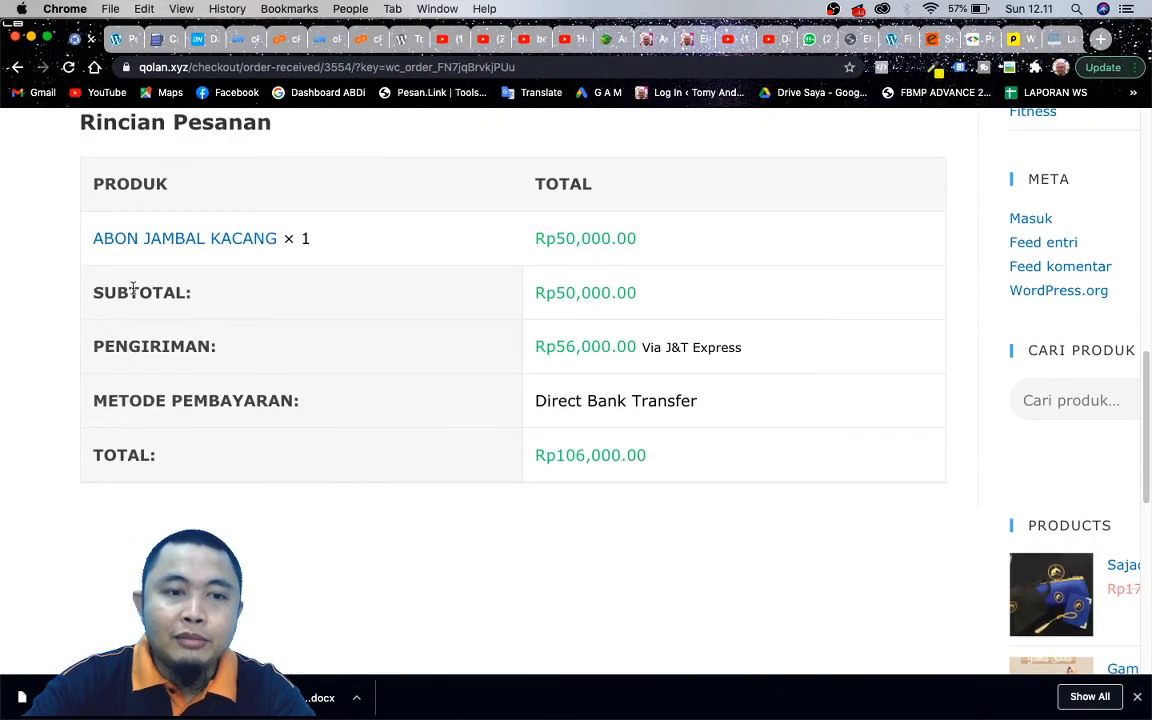
key("super+minus")
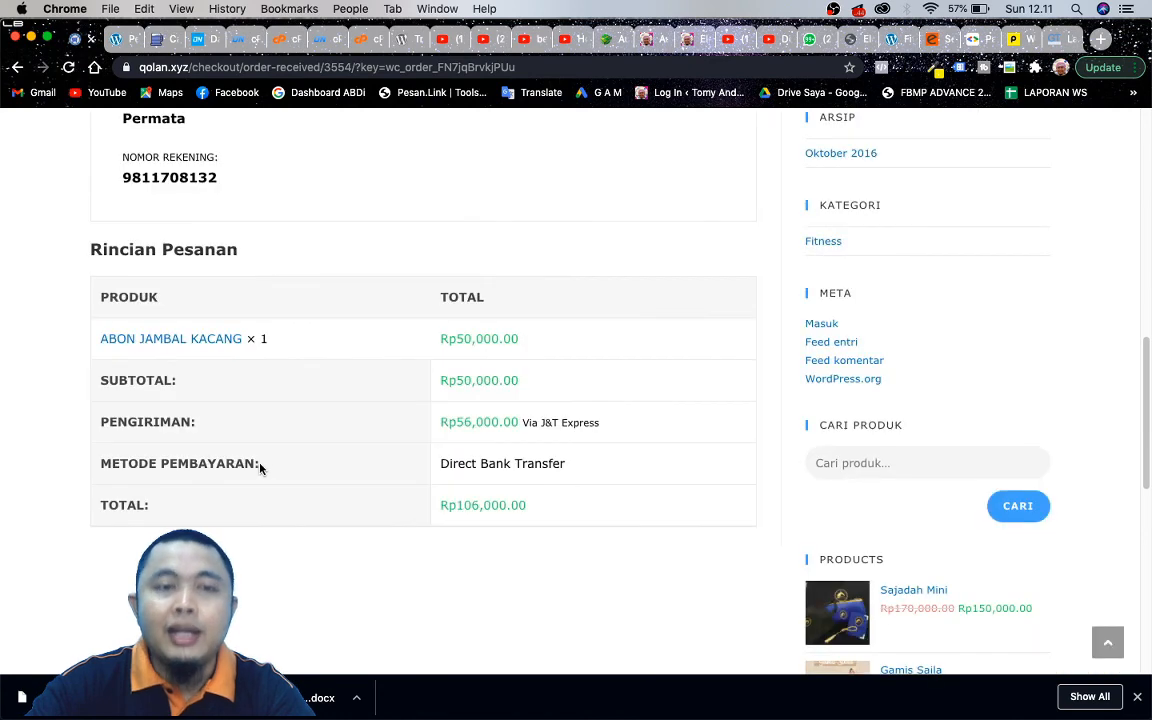
left_click(17, 70)
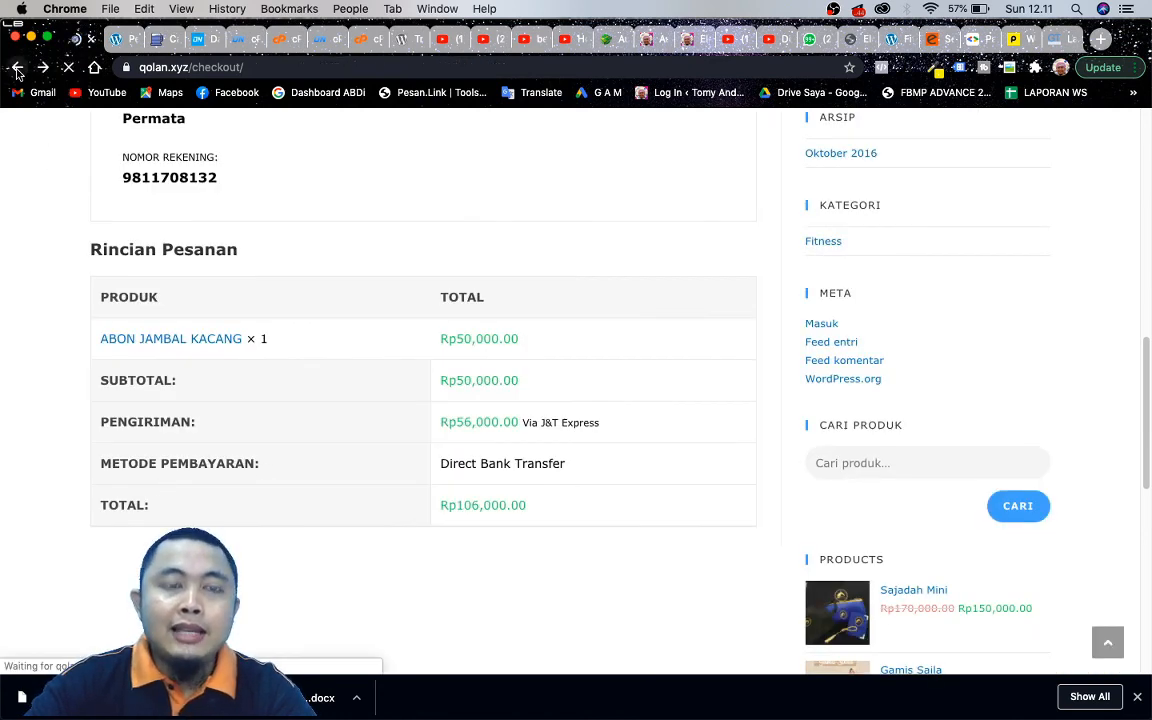